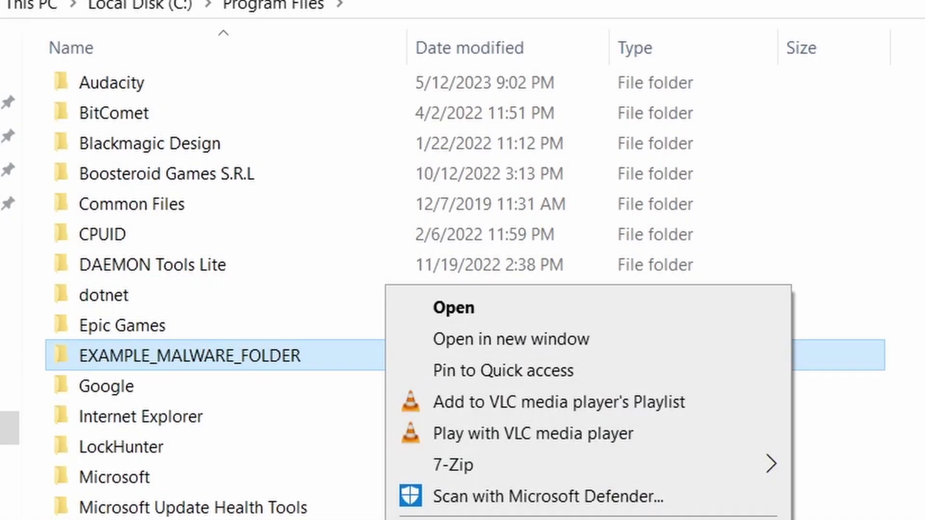
- Retry deleting the locked EXAMPLE_MALWARE_FOLDER, then remove the chrome policy template and close the list
key("d")
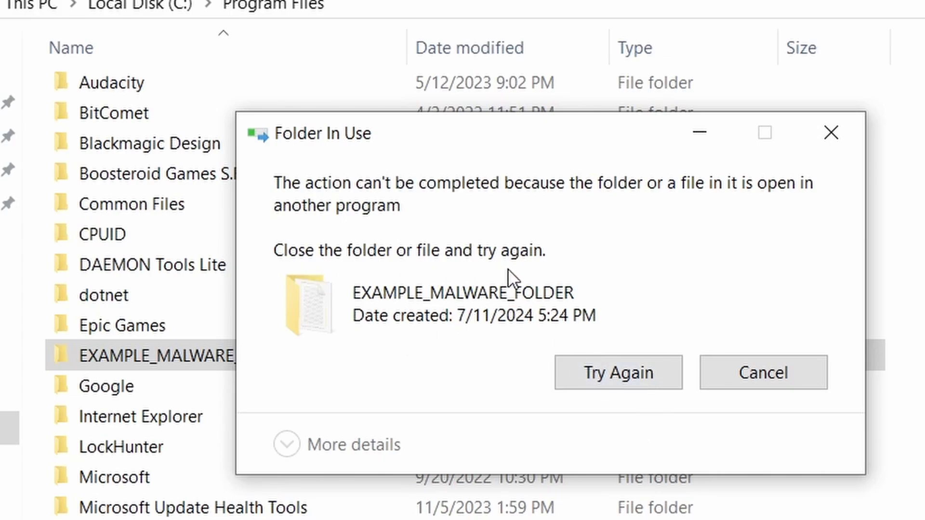
left_click(607, 377)
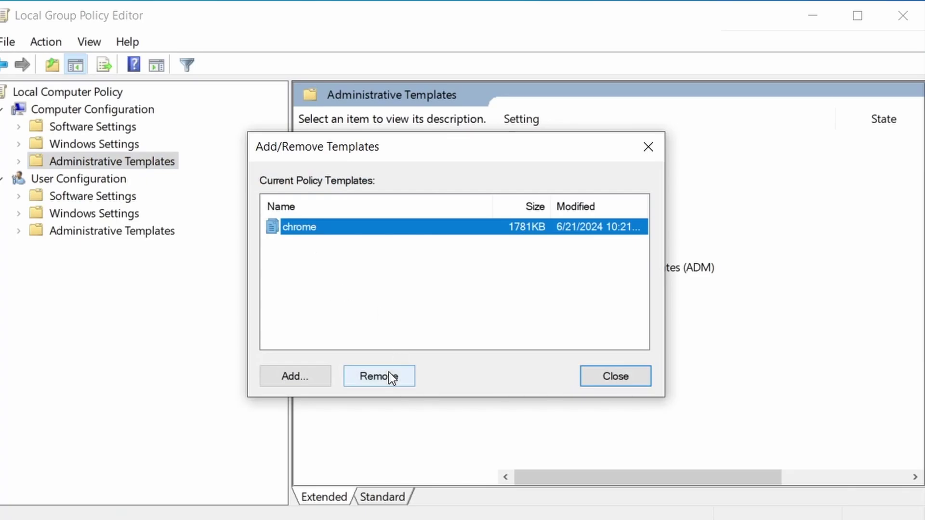
left_click(391, 377)
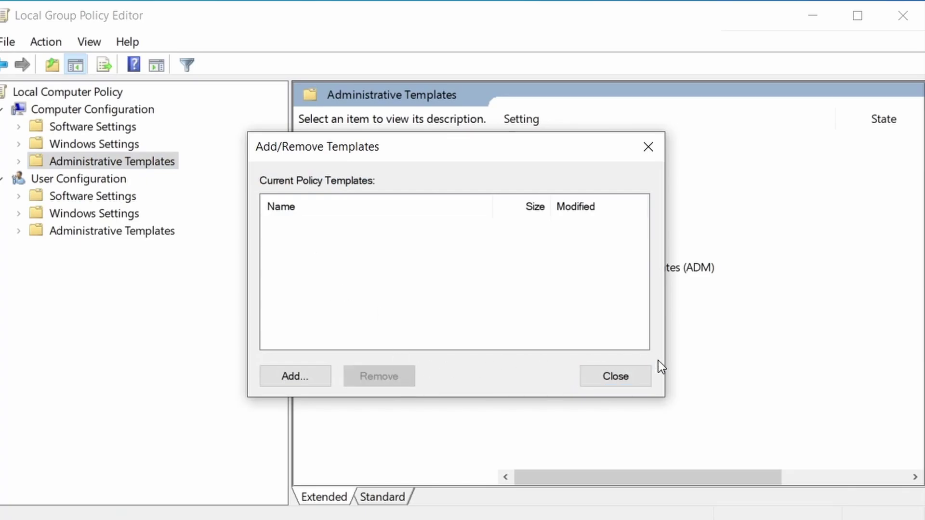
left_click(641, 375)
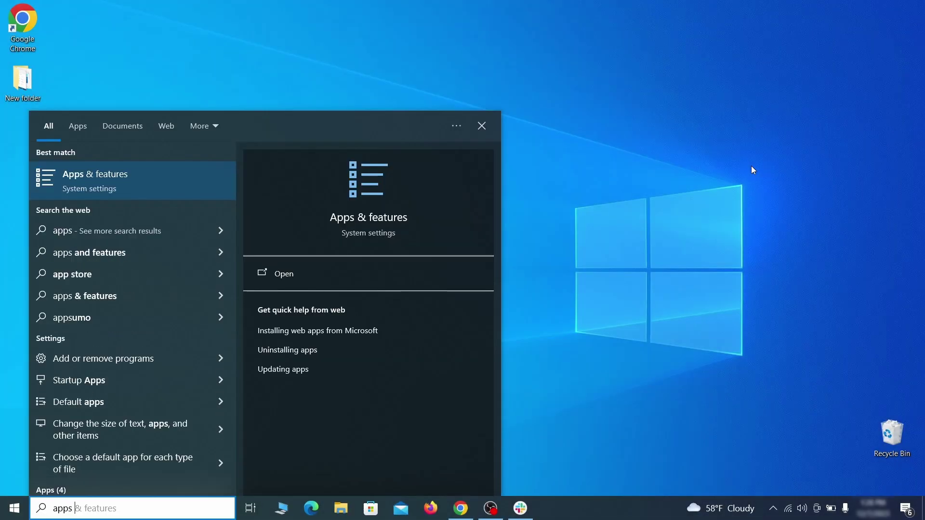
- Open Apps & features and sort the installed apps by install date
type("features")
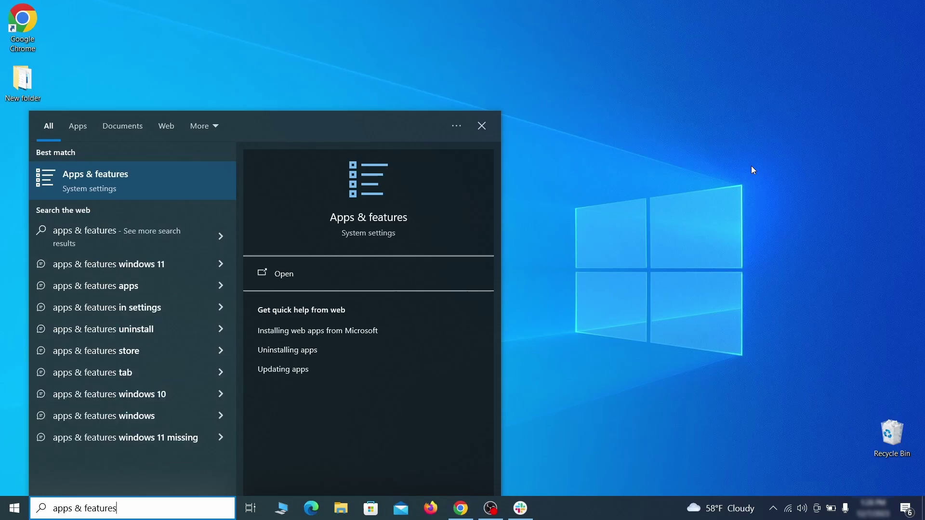
key("Return")
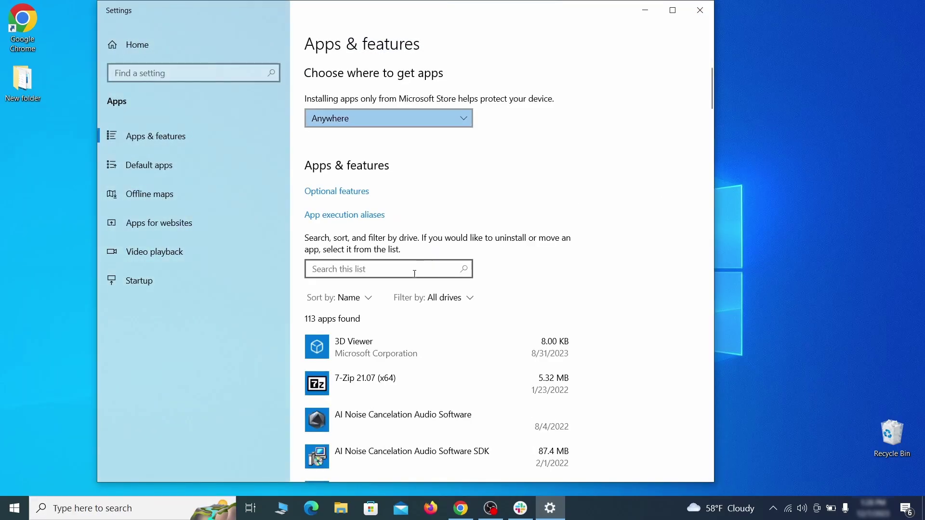
left_click(359, 297)
left_click(355, 361)
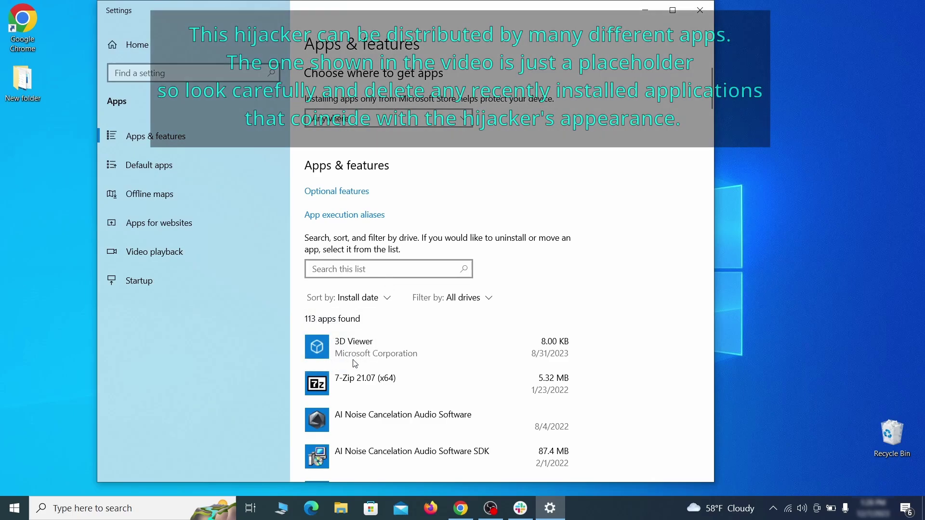
scroll(495, 322, "down", 2)
- Uninstall Example Malware App and close the finished uninstaller
left_click(471, 342)
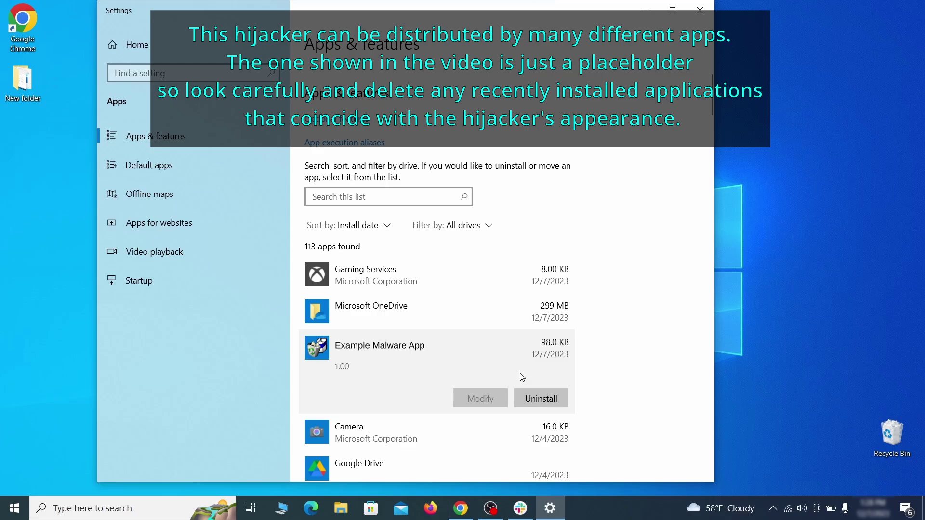
left_click(552, 396)
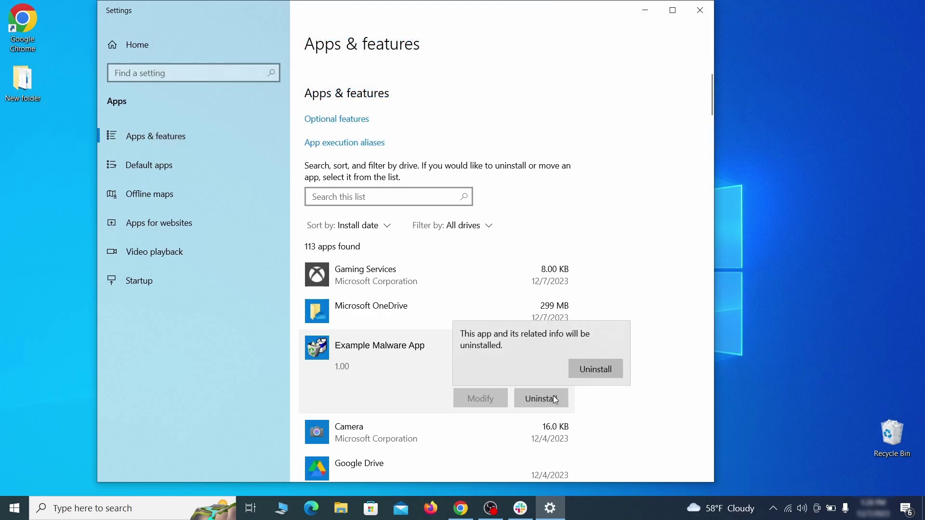
left_click(613, 369)
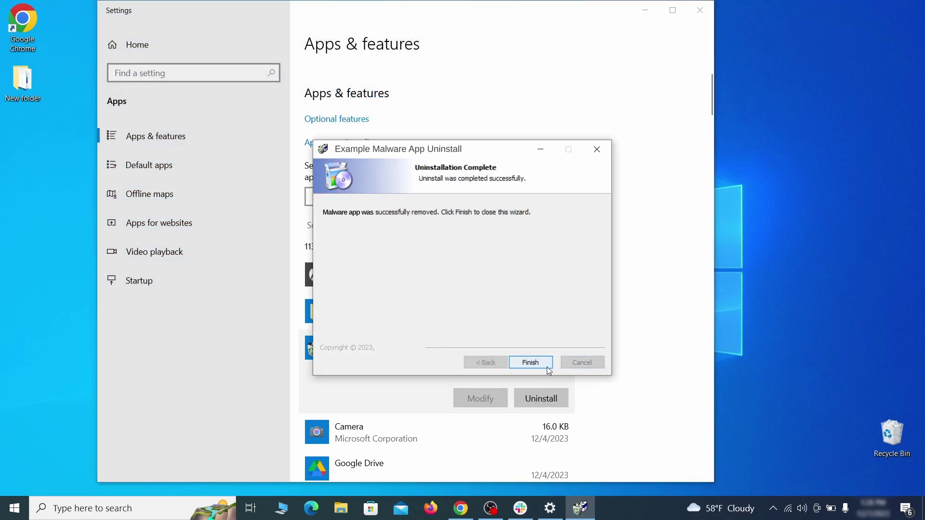
left_click(548, 367)
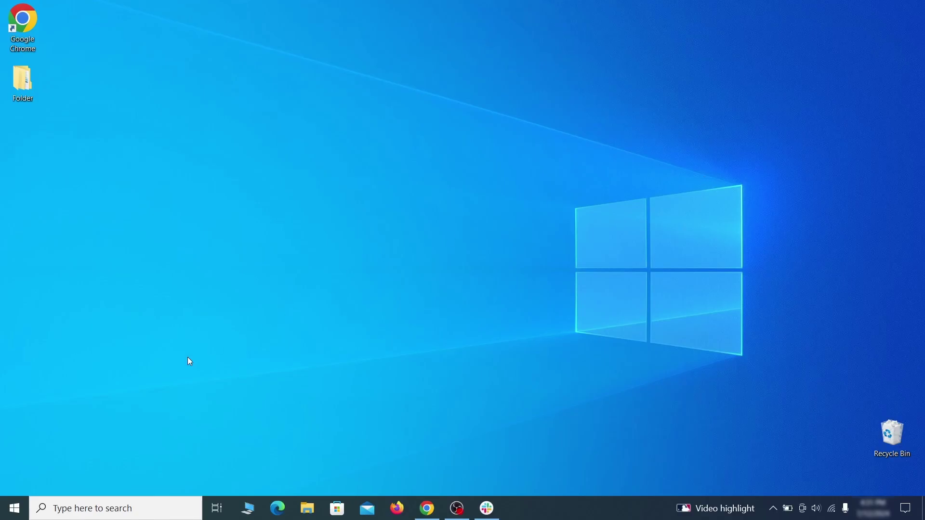
- Turn on 'Show hidden files, folders, and drives' in File Explorer Options and save it
left_click(20, 508)
type("folder options")
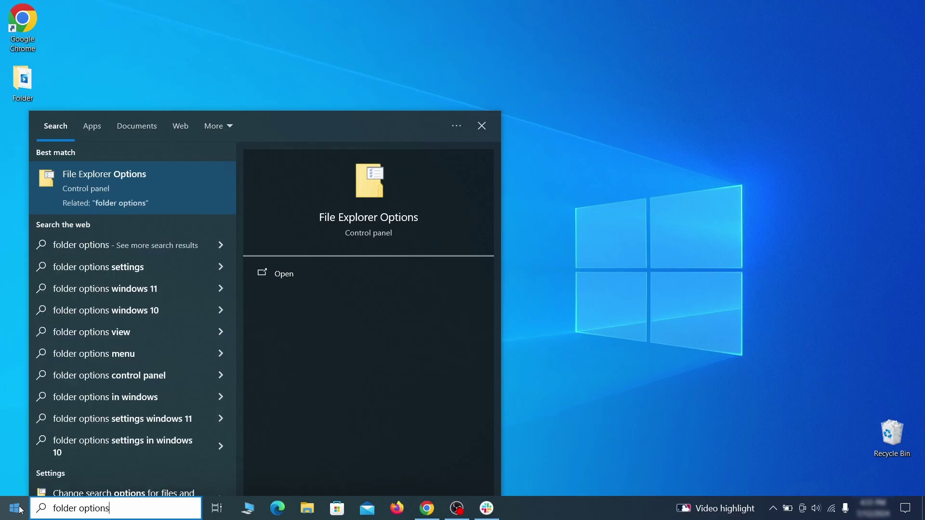
key("Return")
left_click(182, 119)
left_click(174, 275)
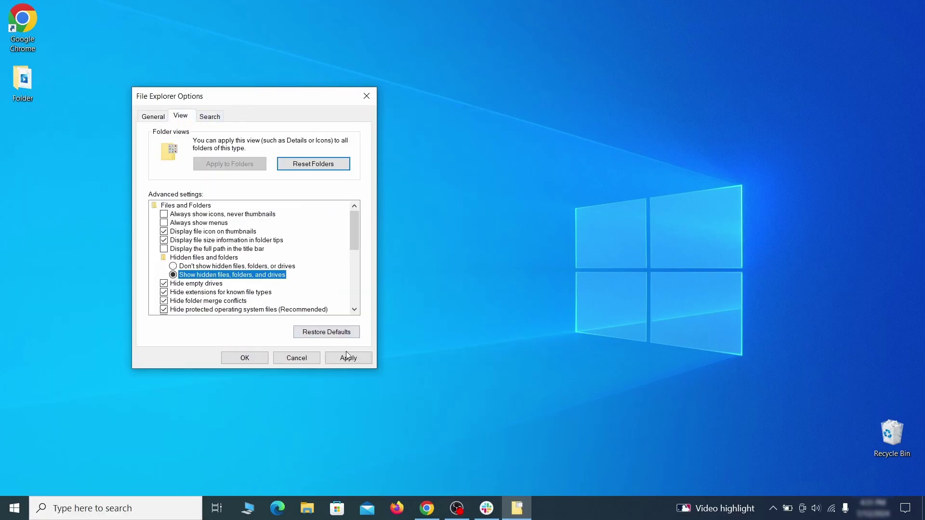
left_click(266, 359)
left_click(244, 359)
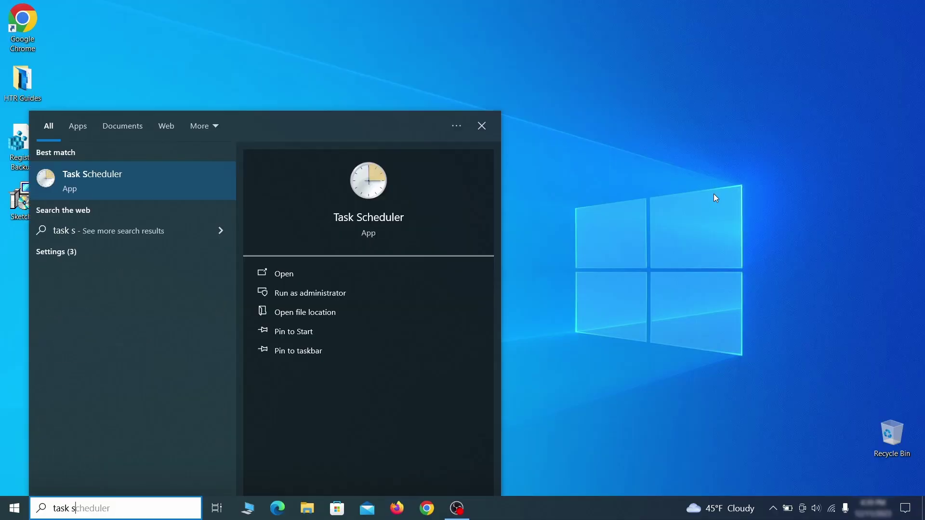
- In Task Scheduler Library, review the Example Malware App task's triggers and actions
key("Return")
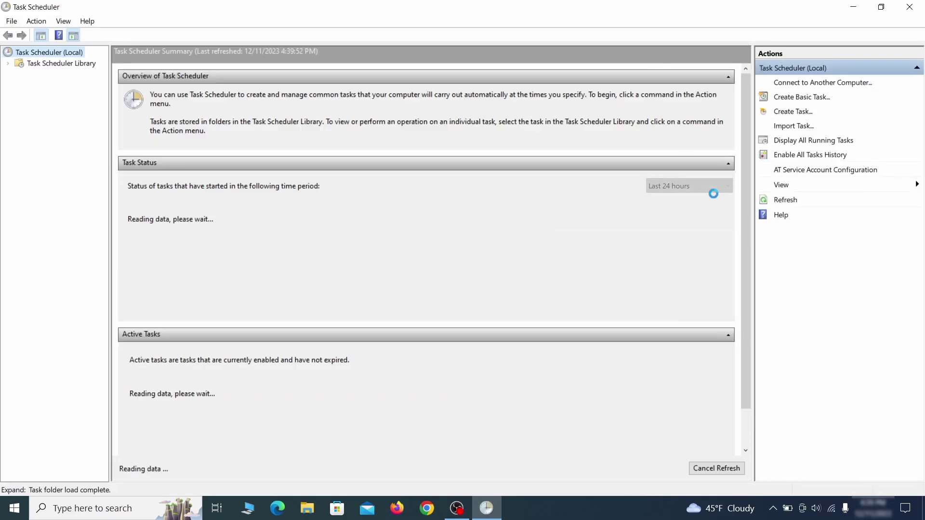
left_click(82, 64)
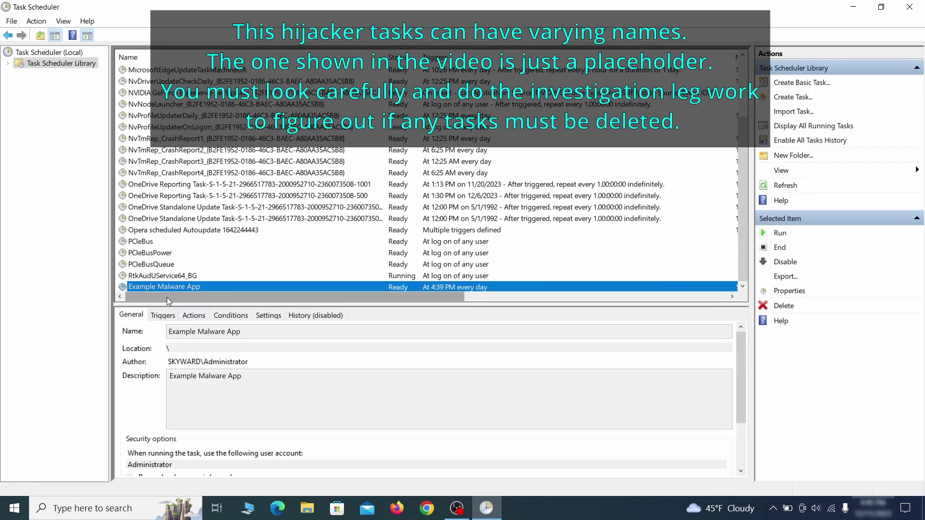
right_click(264, 285)
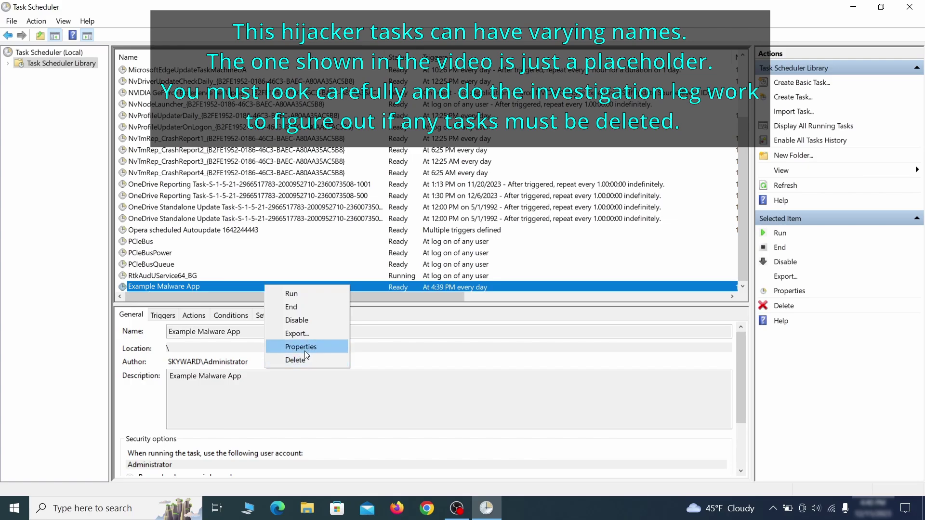
left_click(300, 347)
left_click(106, 79)
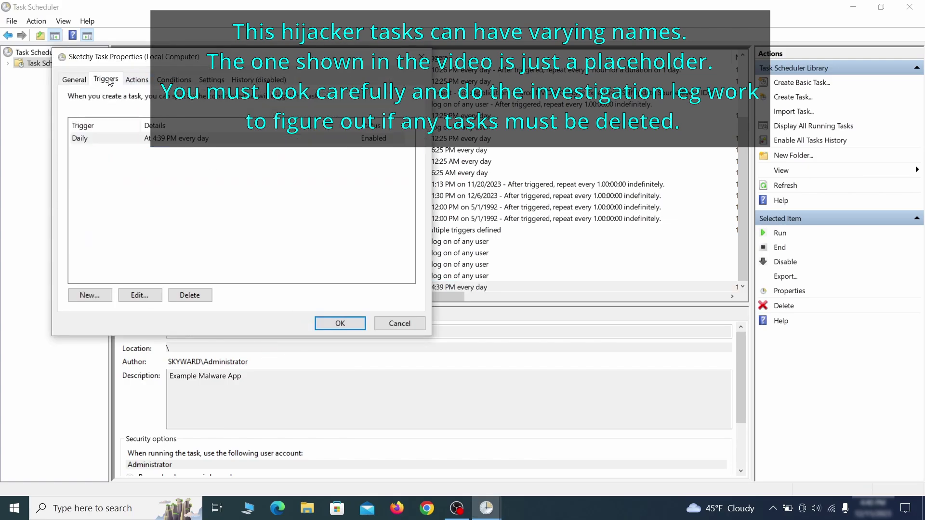
left_click(142, 81)
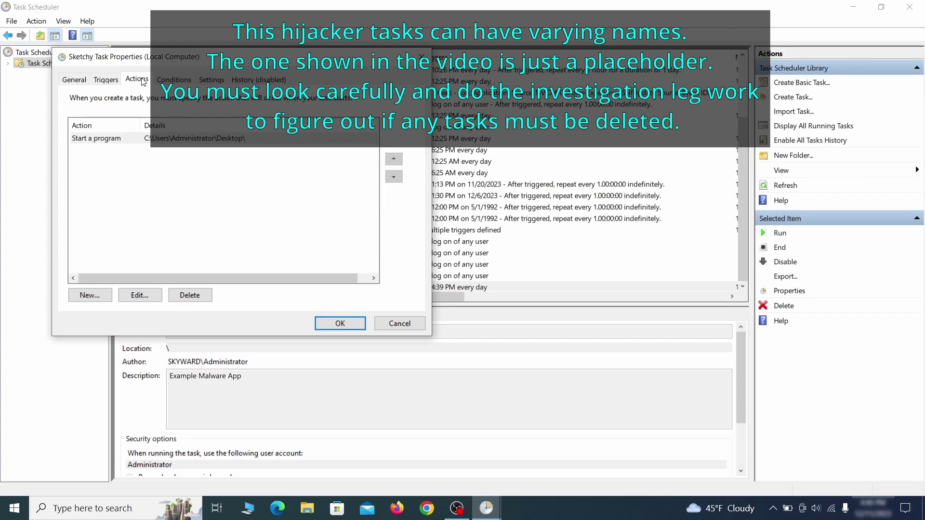
- Close the task's properties and delete the Example Malware App task
key("Escape")
right_click(297, 286)
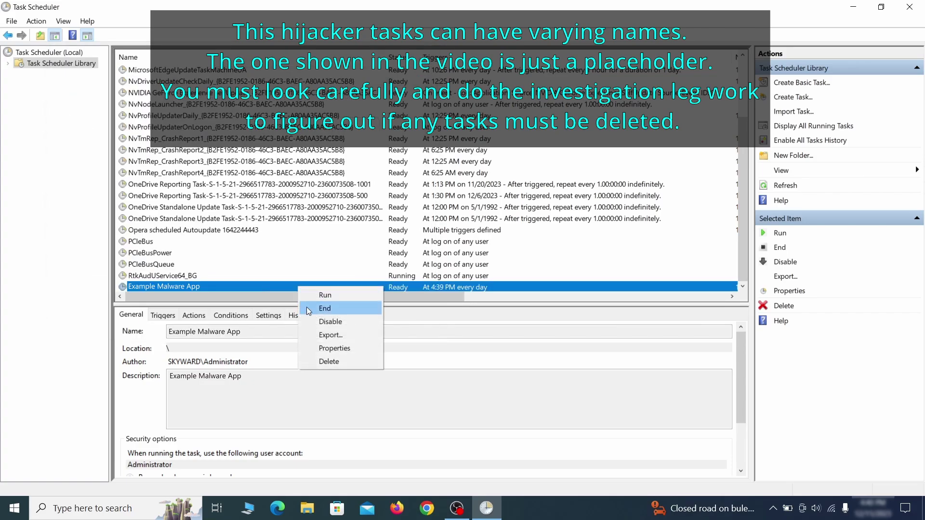
left_click(329, 361)
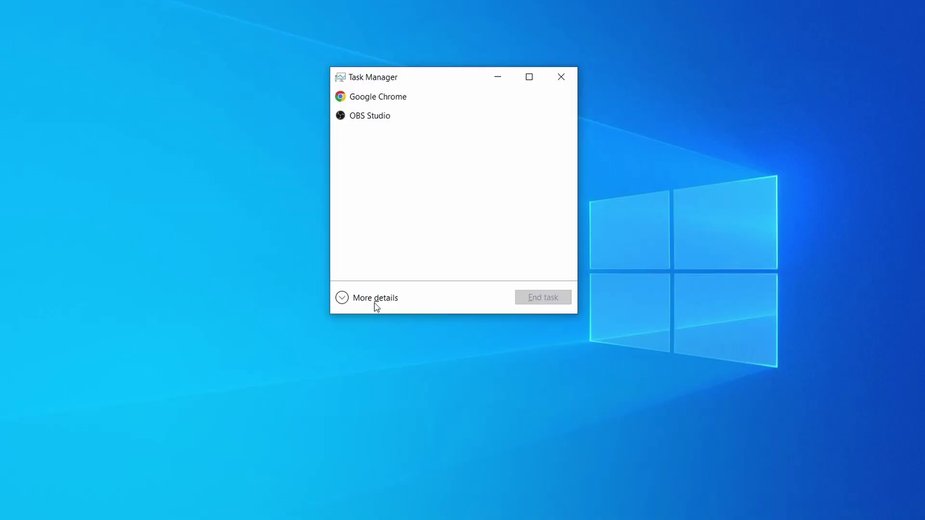
- Show full Task Manager details sorted by memory and bring up Example Malware Process's menu
left_click(343, 299)
left_click(454, 109)
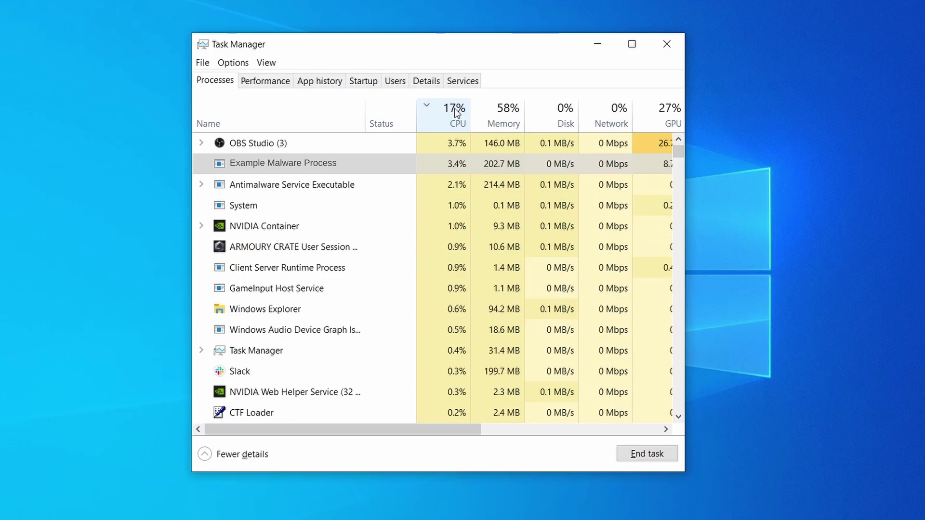
left_click(503, 114)
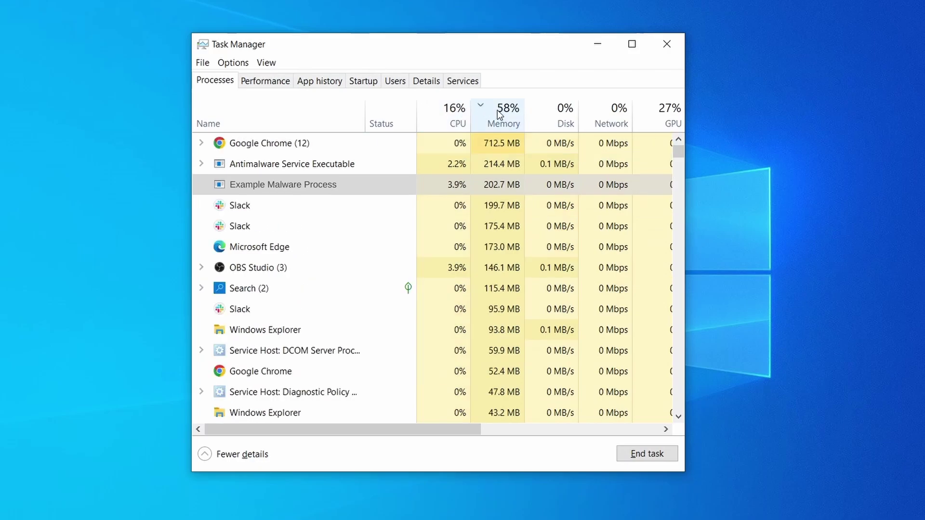
right_click(442, 185)
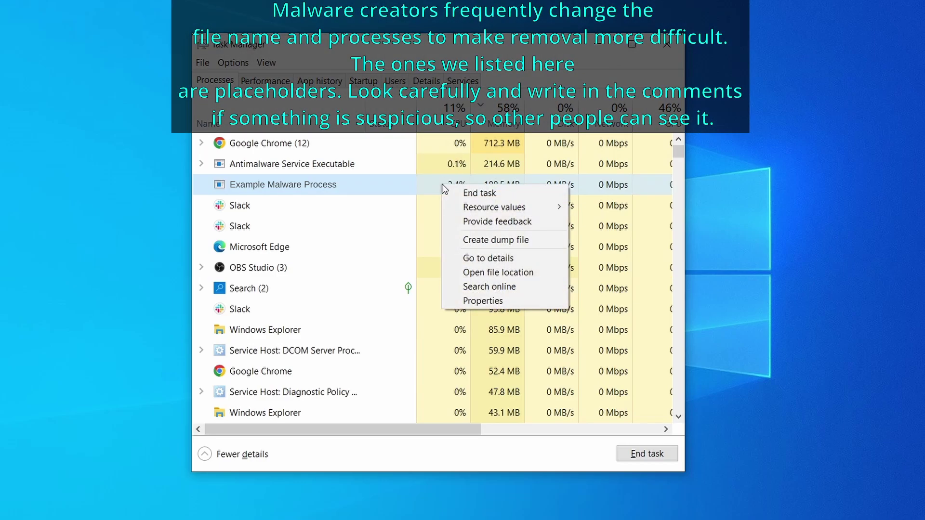
- Open the Example Malware App folder from the process and delete all its files
left_click(500, 274)
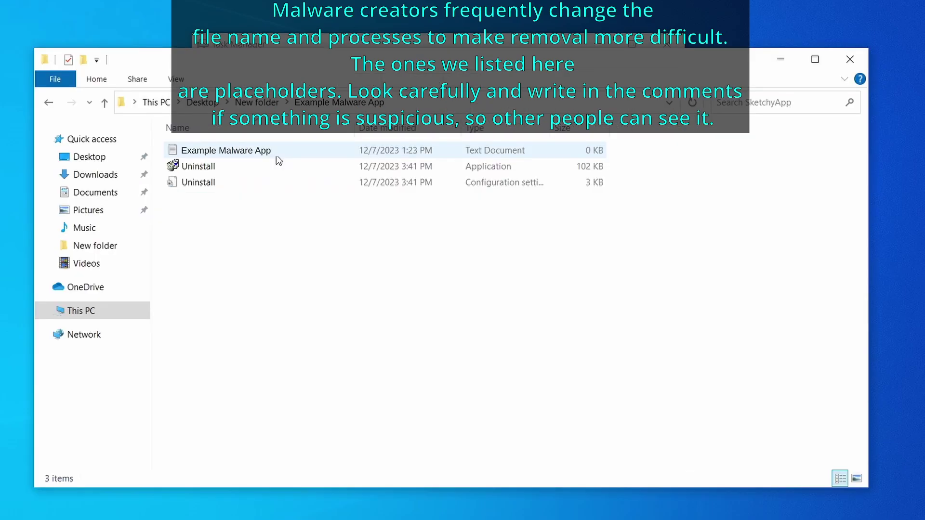
left_click(491, 47)
right_click(444, 187)
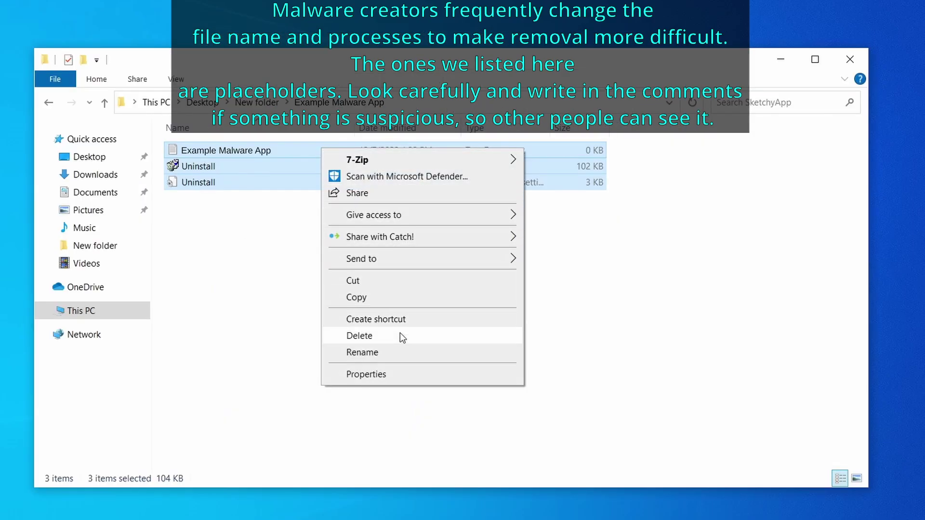
left_click(400, 336)
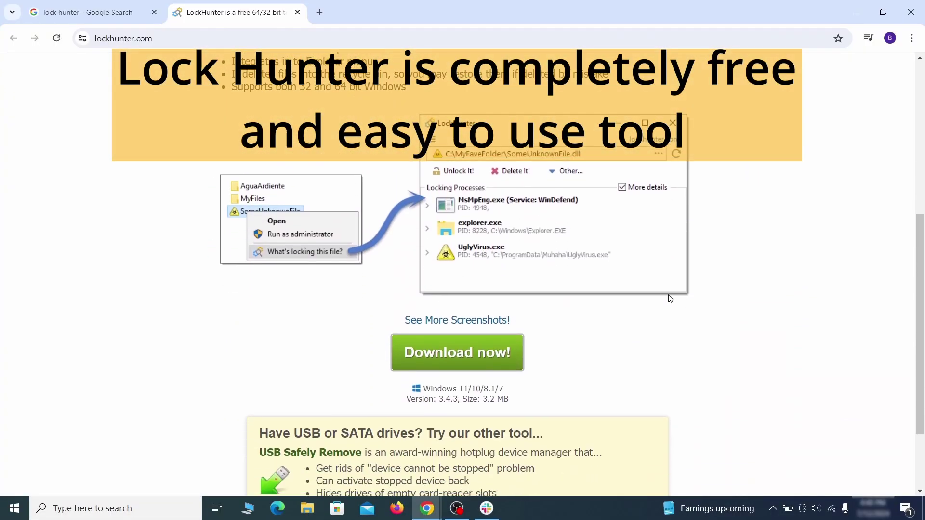
- Install LockHunter and use it to force-delete the locked EXAMPLE_MALWARE_FOLDER
scroll(669, 299, "down", 1)
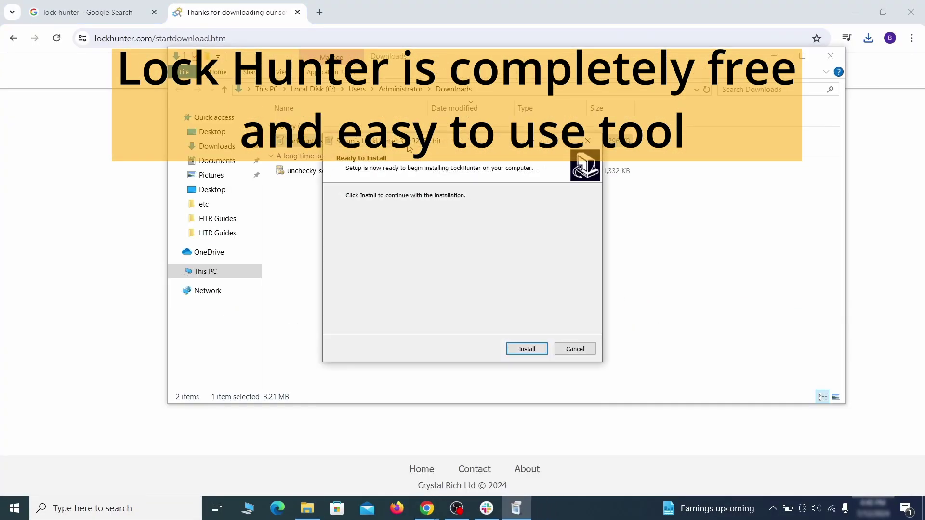
left_click(526, 349)
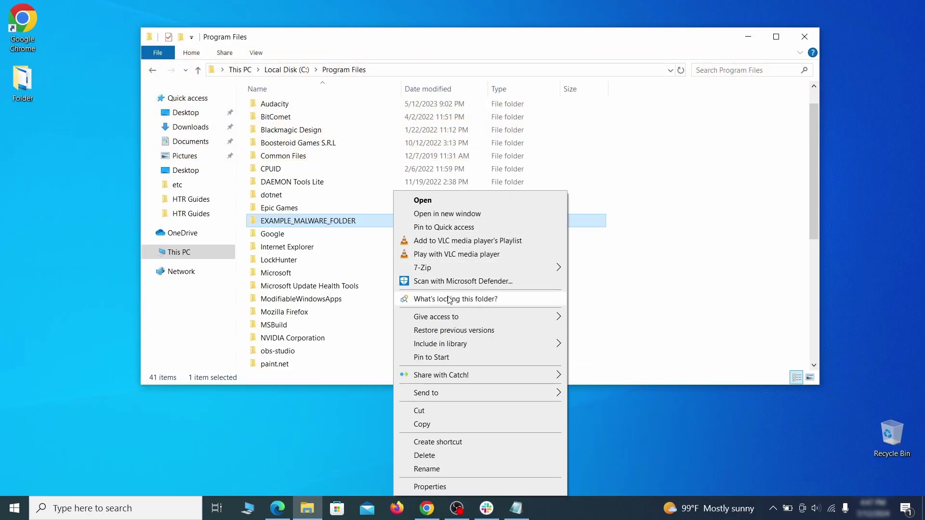
left_click(449, 299)
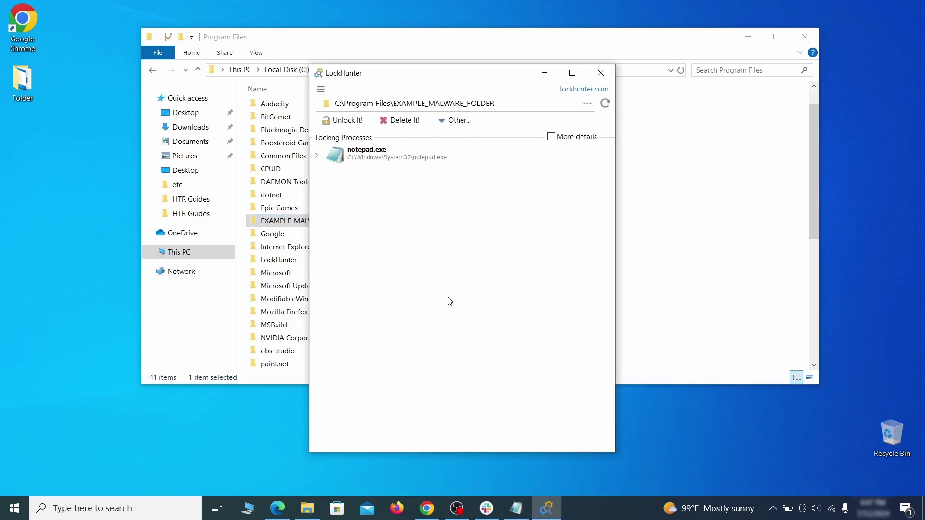
left_click(405, 121)
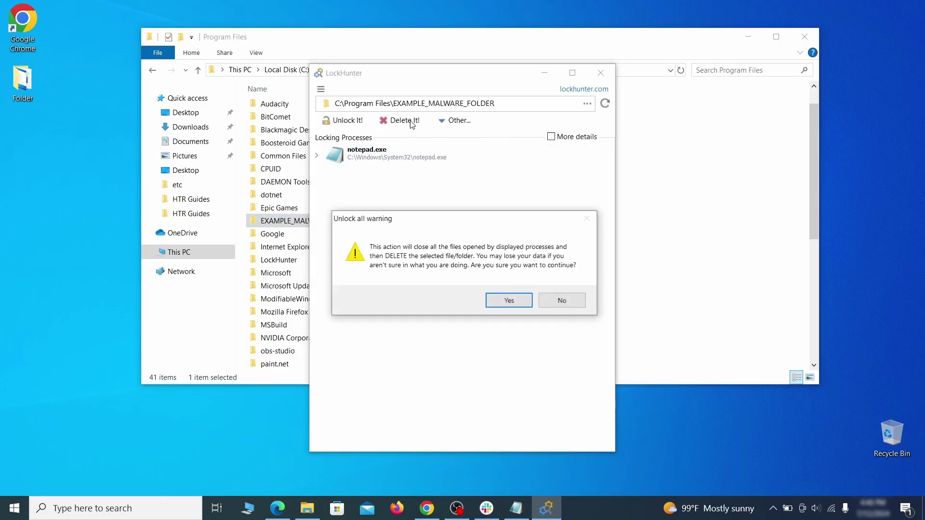
left_click(508, 301)
left_click(601, 73)
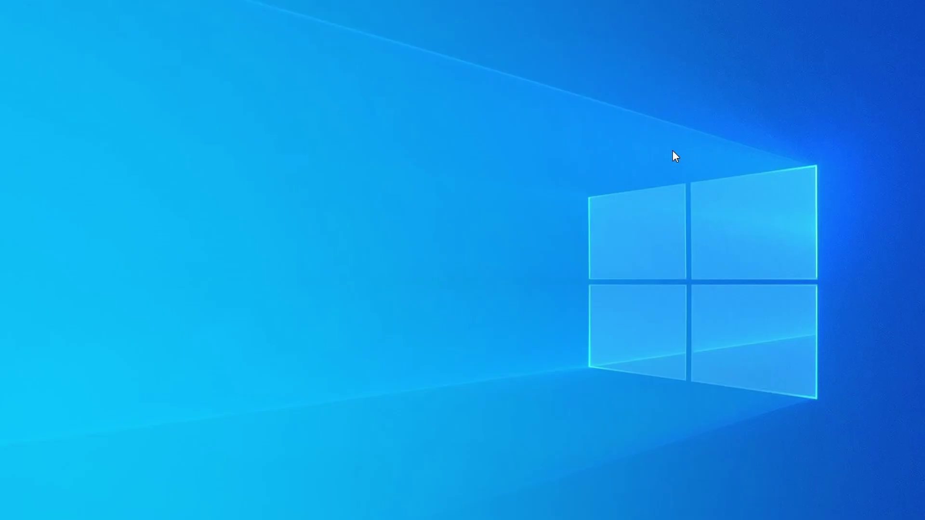
- Open Task Manager with Ctrl+Shift+Esc and sort processes by memory usage
key("ctrl+shift+Escape")
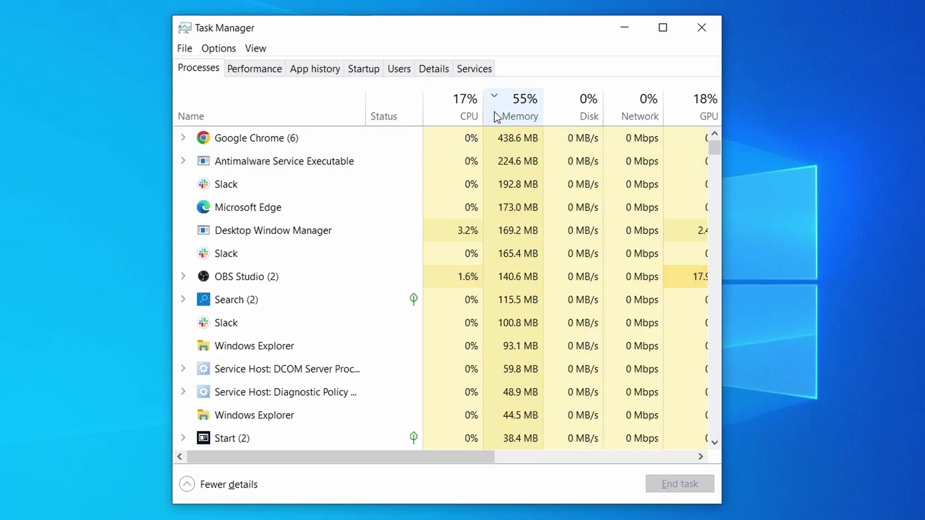
left_click(448, 114)
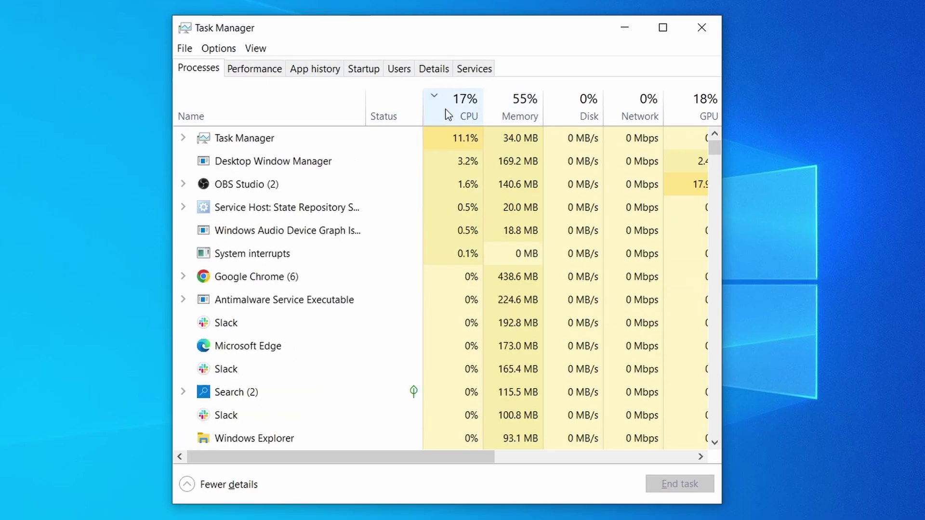
left_click(525, 105)
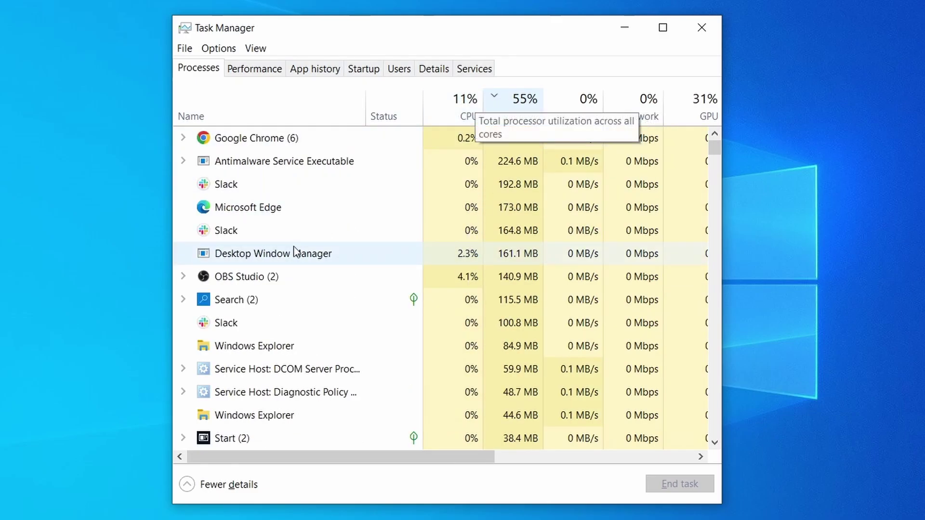
scroll(401, 326, "down", 2)
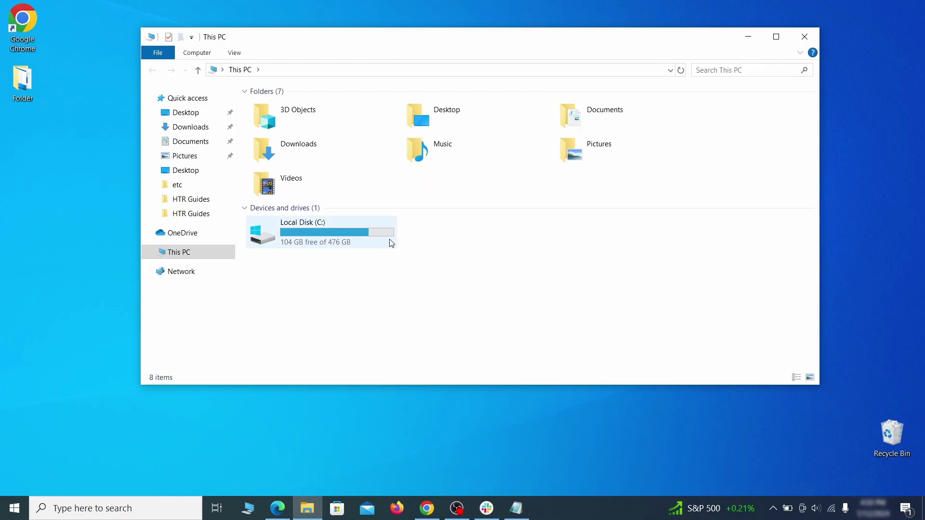
- Browse to C: > Users > your profile > AppData > Roaming in File Explorer
double_click(386, 241)
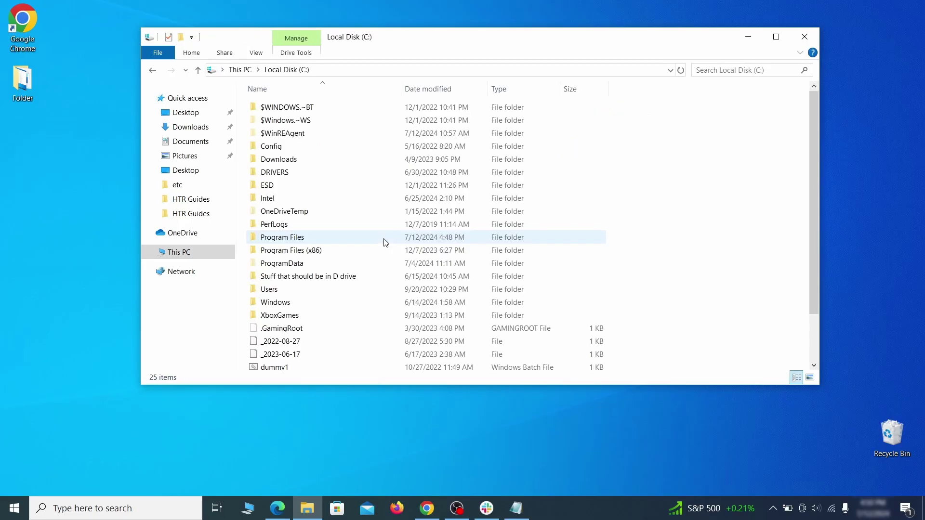
double_click(295, 291)
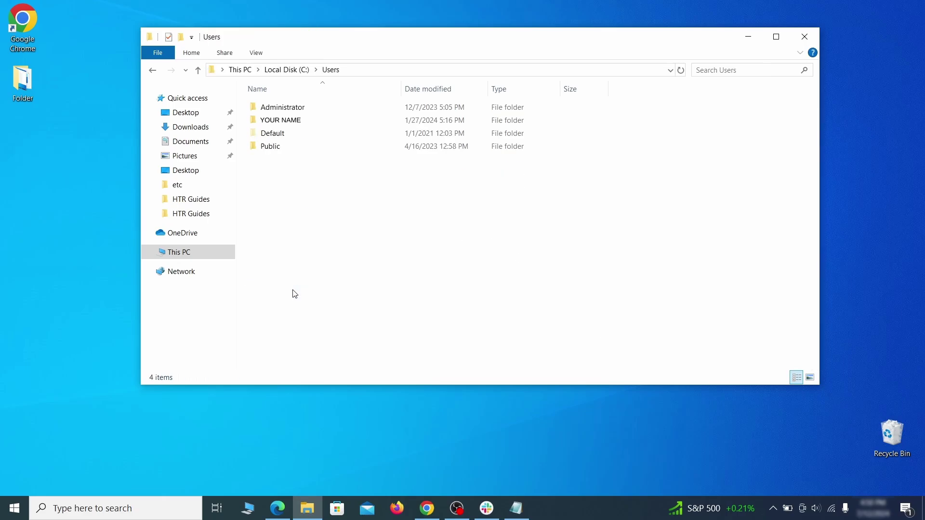
double_click(389, 122)
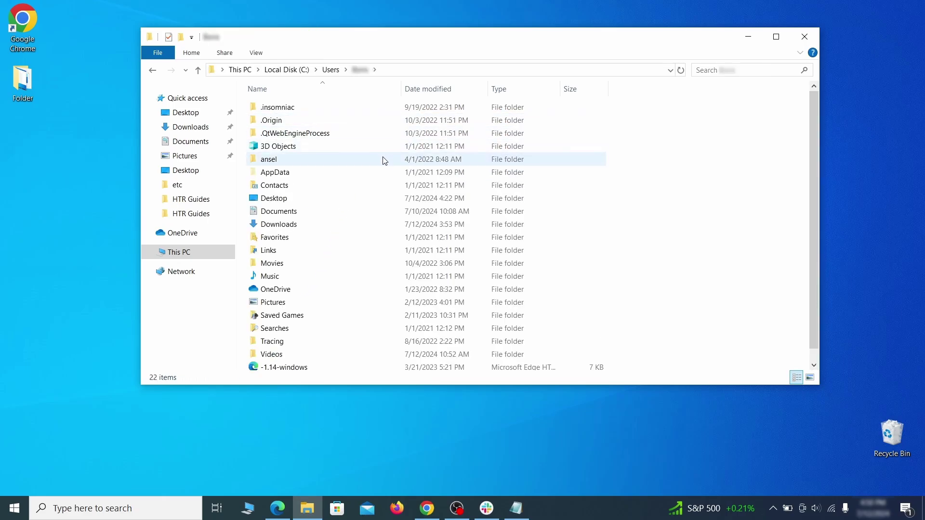
double_click(383, 174)
double_click(379, 135)
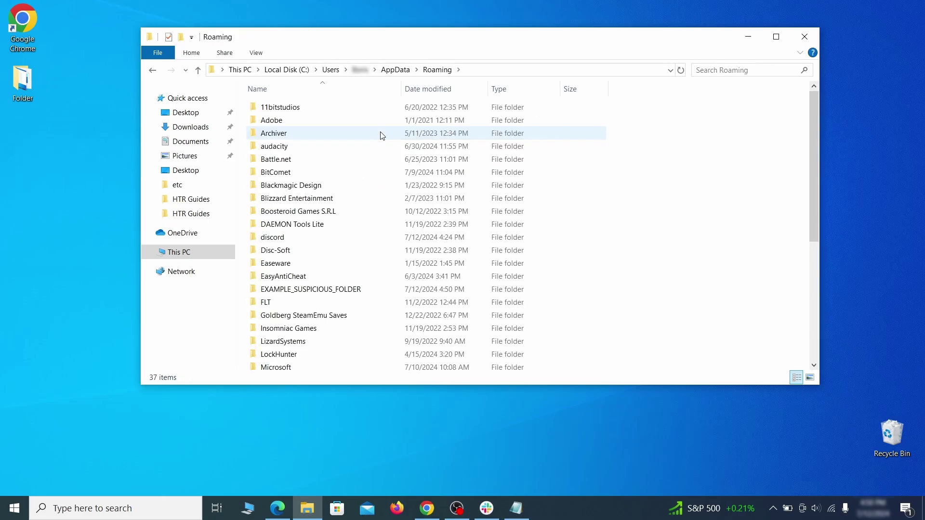
scroll(378, 144, "down", 1)
scroll(371, 173, "down", 1)
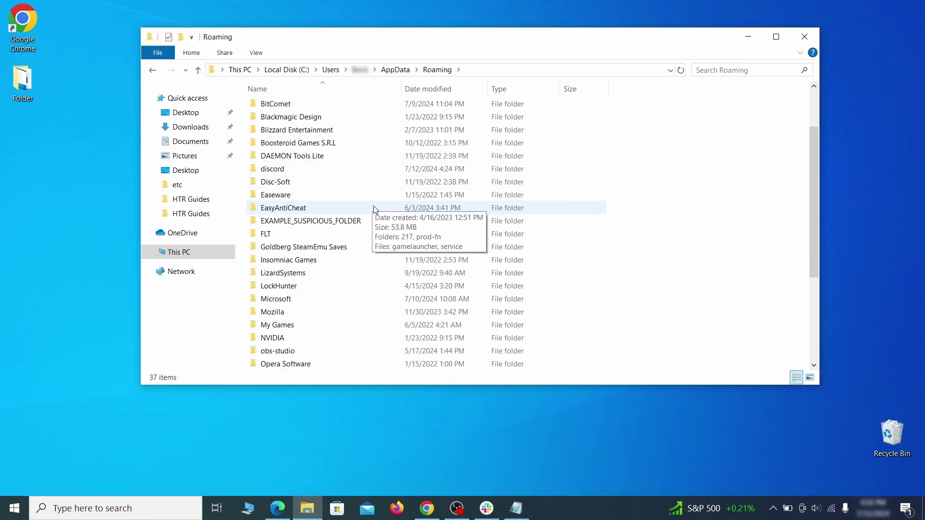
- Try deleting EXAMPLE_SUSPICIOUS_FOLDER, then after the in-use warning have LockHunter force-delete it
left_click(380, 223)
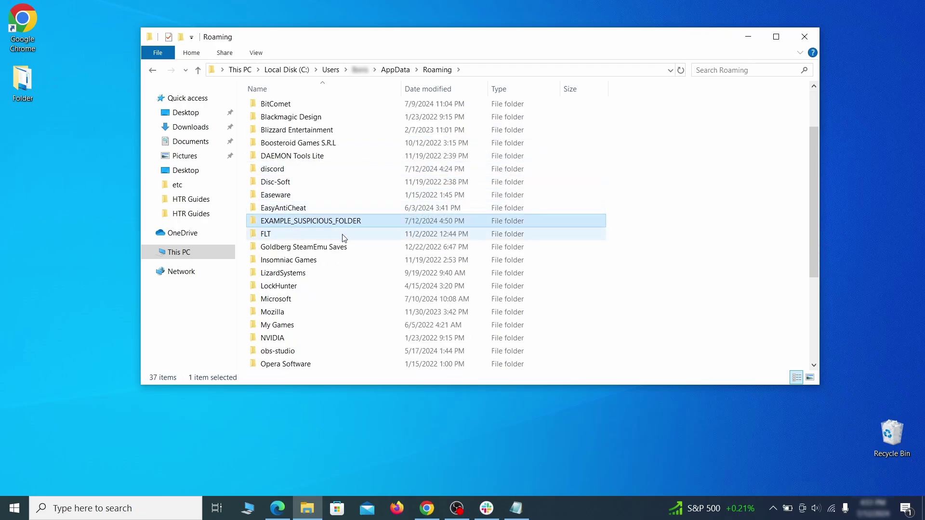
right_click(414, 223)
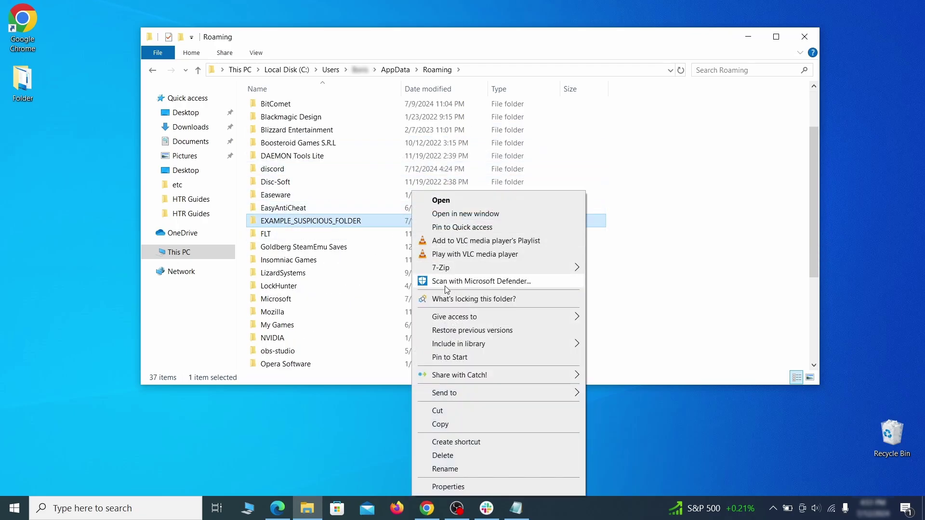
left_click(457, 457)
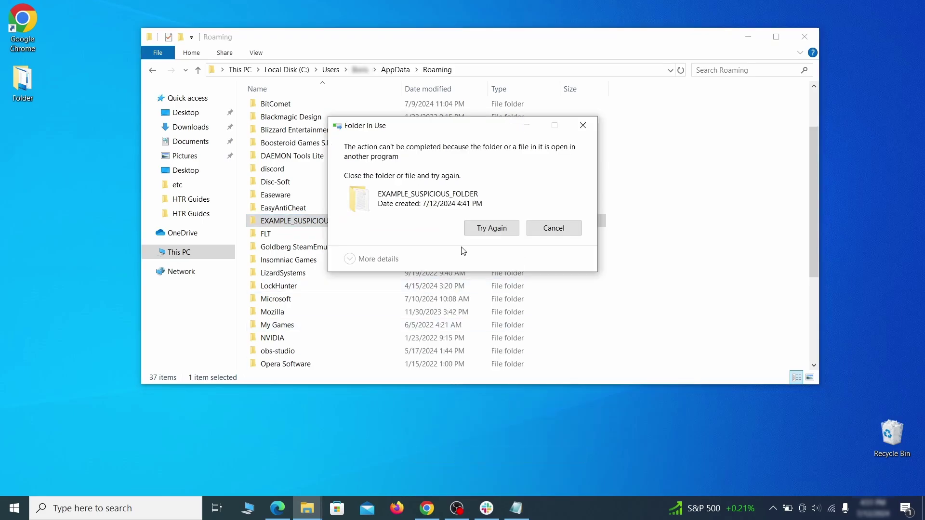
left_click(492, 231)
right_click(392, 221)
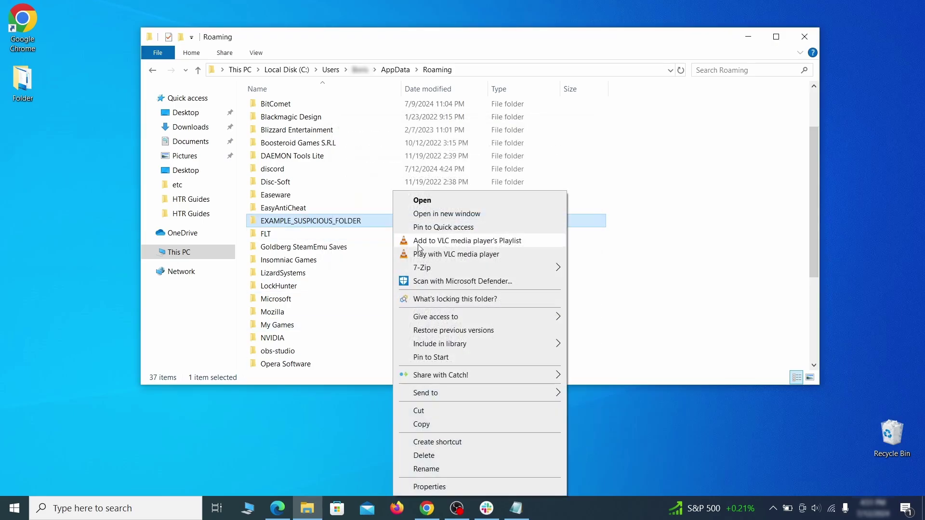
left_click(476, 298)
left_click(414, 122)
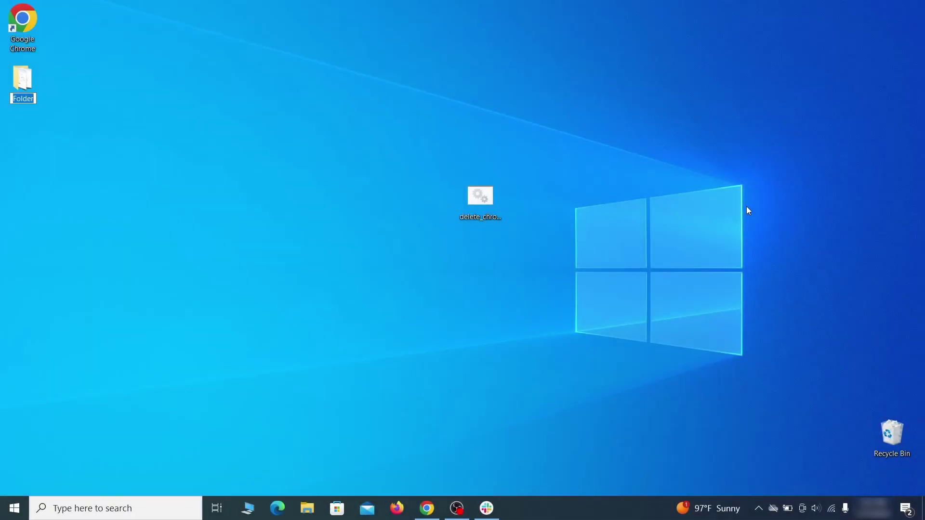
- Open Local Group Policy Editor and expand Computer Configuration's Administrative Templates
key("super")
type("edit group policy")
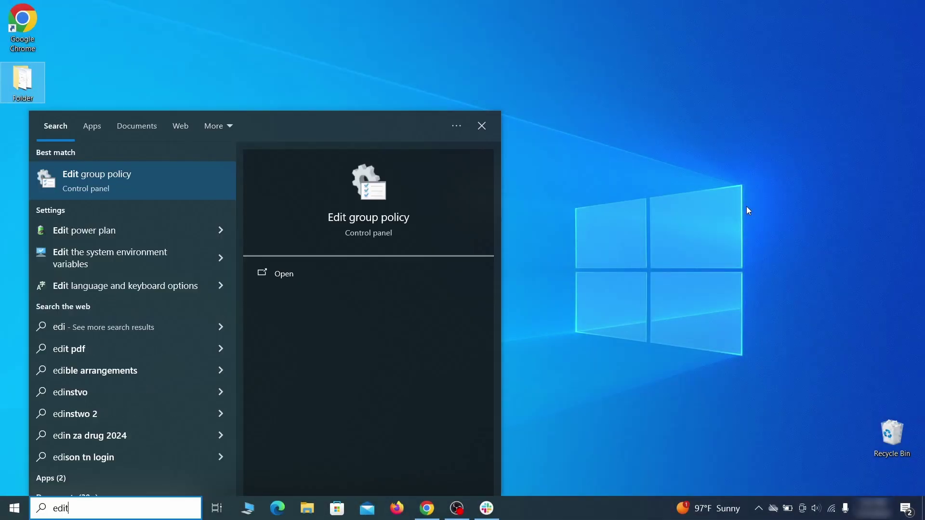
left_click(124, 181)
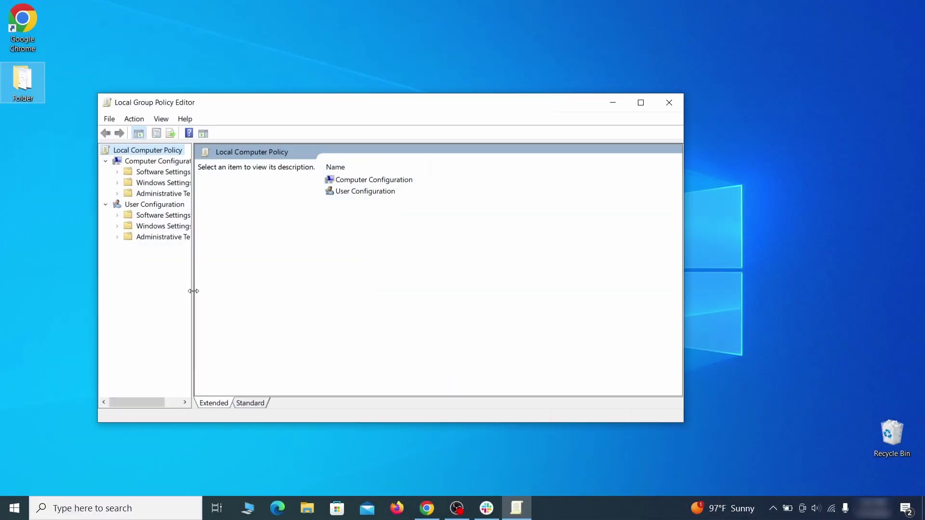
left_click(152, 163)
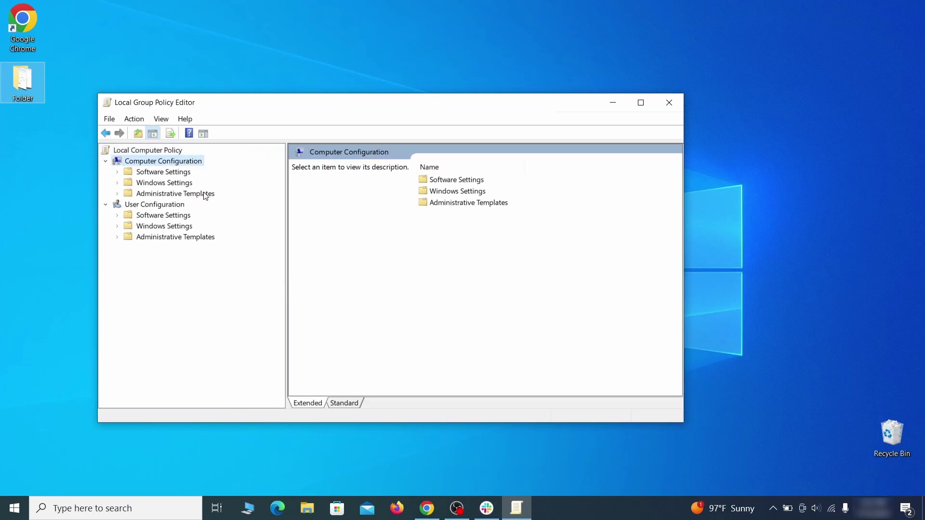
left_click(205, 194)
- Remove the chrome template via Add/Remove Templates and close the list
right_click(206, 194)
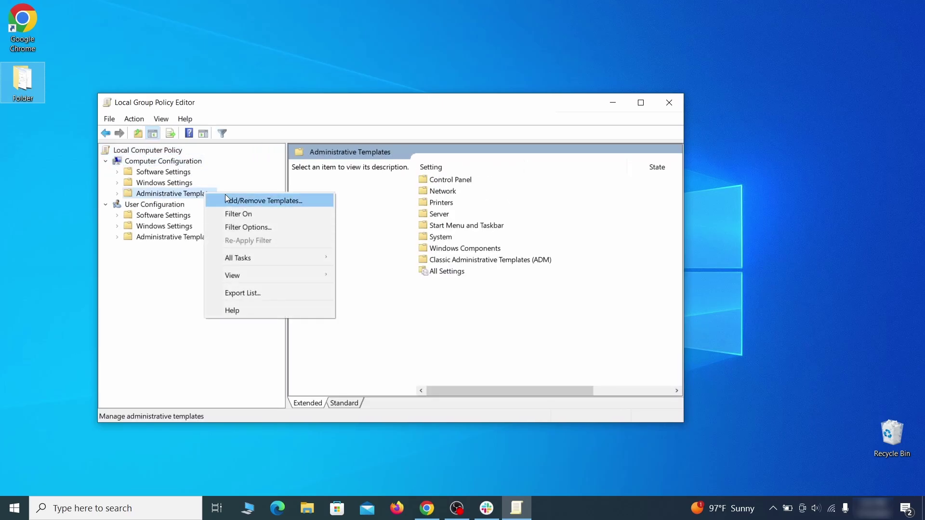
left_click(296, 202)
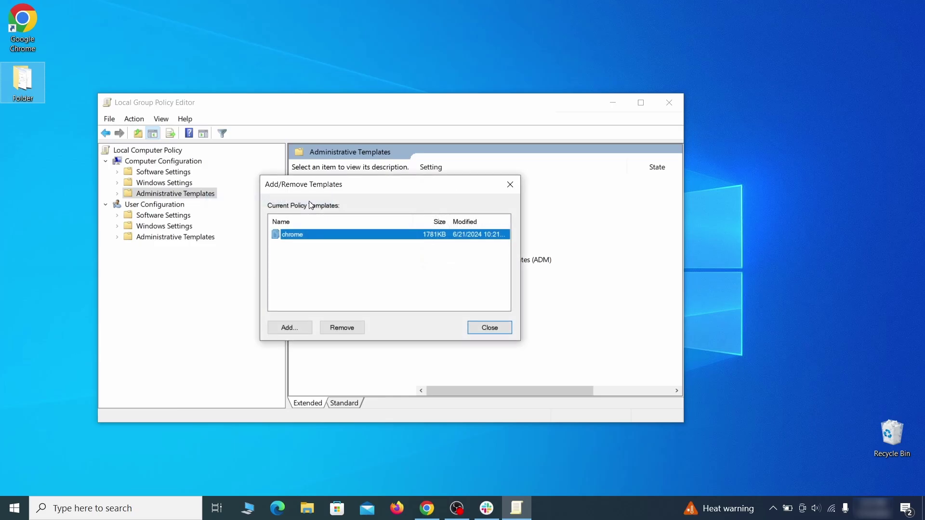
left_click(350, 329)
left_click(499, 327)
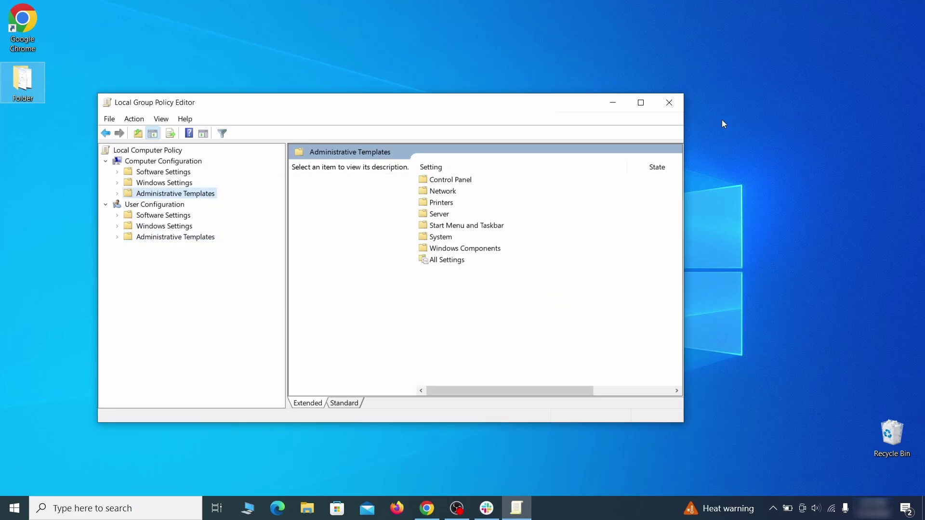
- Close the Group Policy Editor and restart the computer
left_click(670, 104)
left_click(15, 508)
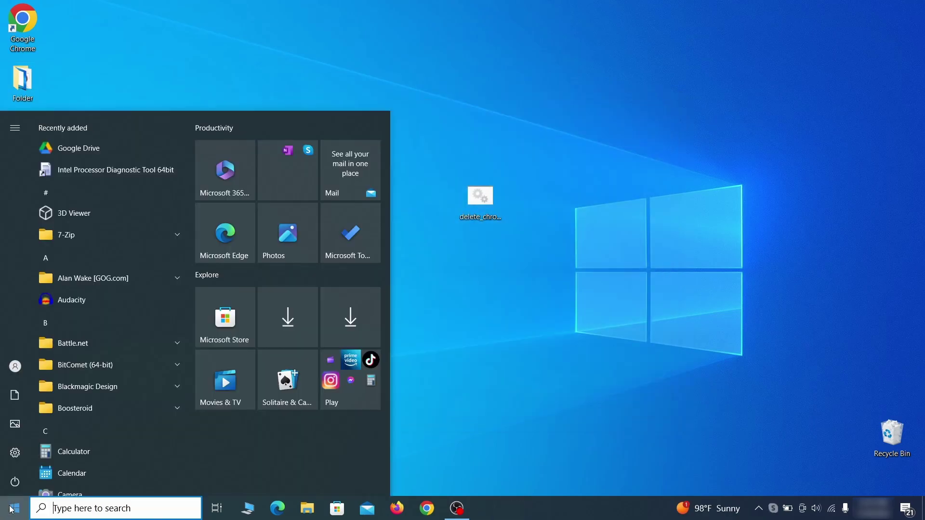
left_click(16, 479)
left_click(82, 450)
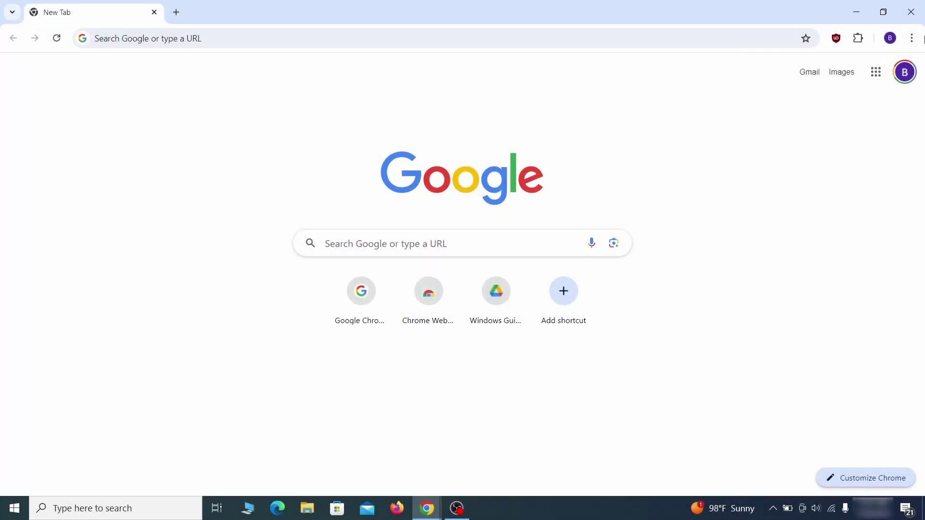
left_click(912, 38)
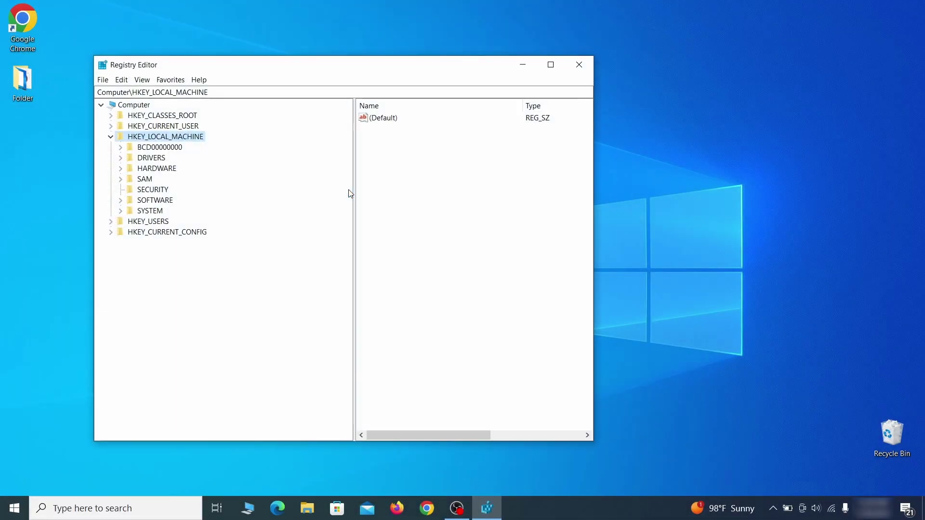
- Expand BCD00000000 > Objects > {b2721d73…} > Elements and cancel deleting the 12000004 key
left_click(120, 147)
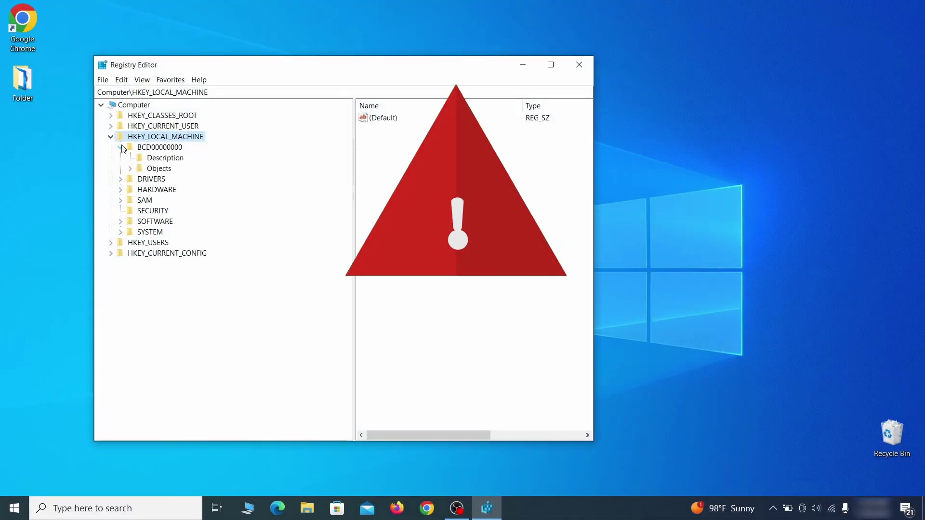
left_click(130, 168)
left_click(139, 274)
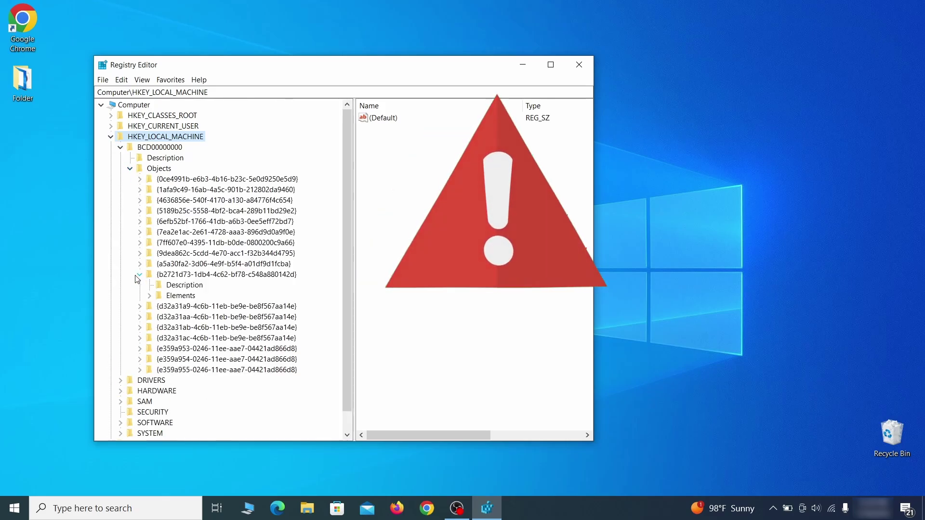
left_click(149, 295)
left_click(193, 328)
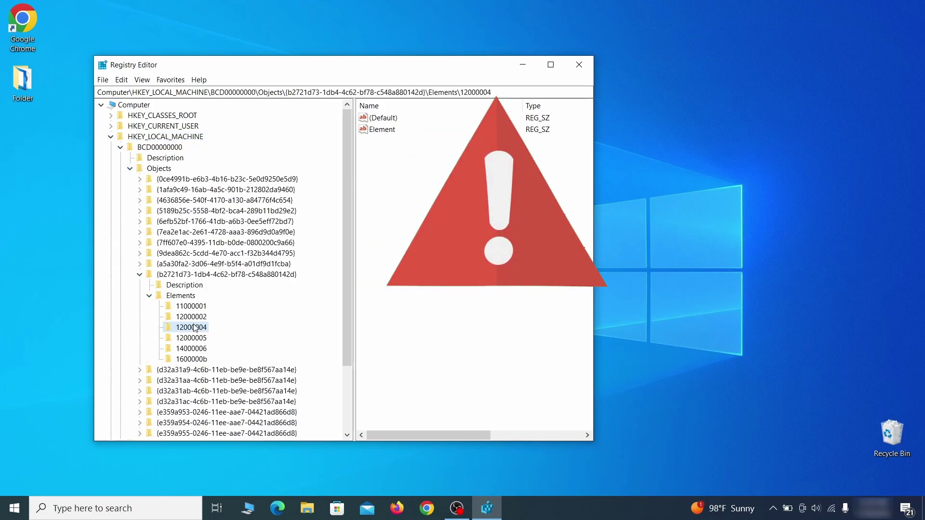
right_click(193, 328)
left_click(239, 369)
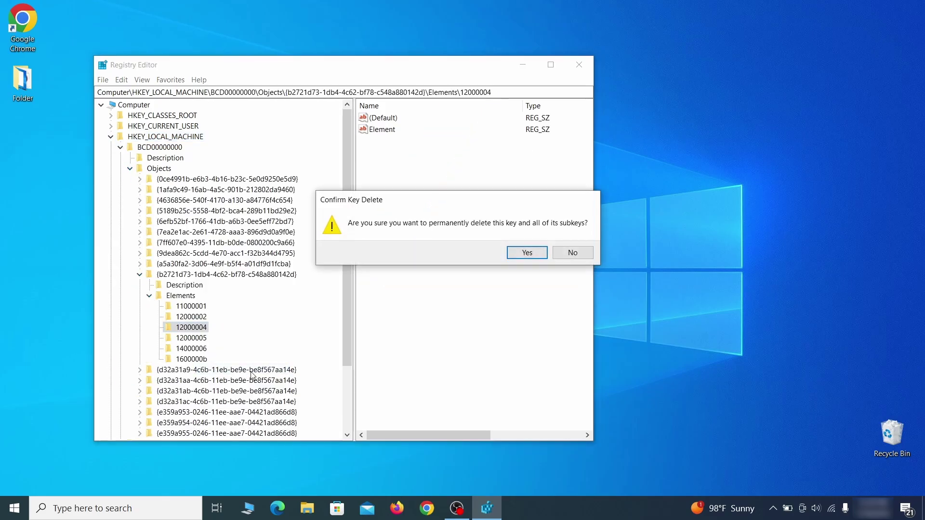
left_click(583, 257)
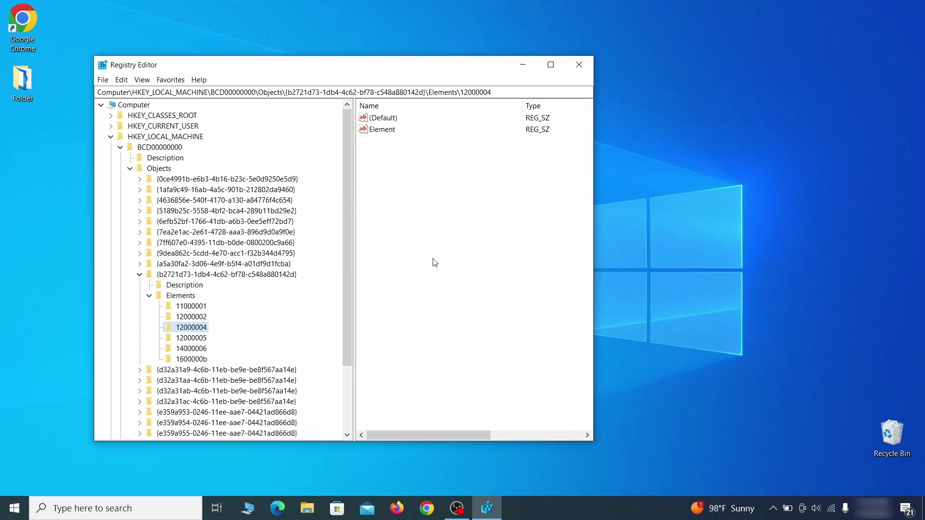
scroll(152, 369, "down", 3)
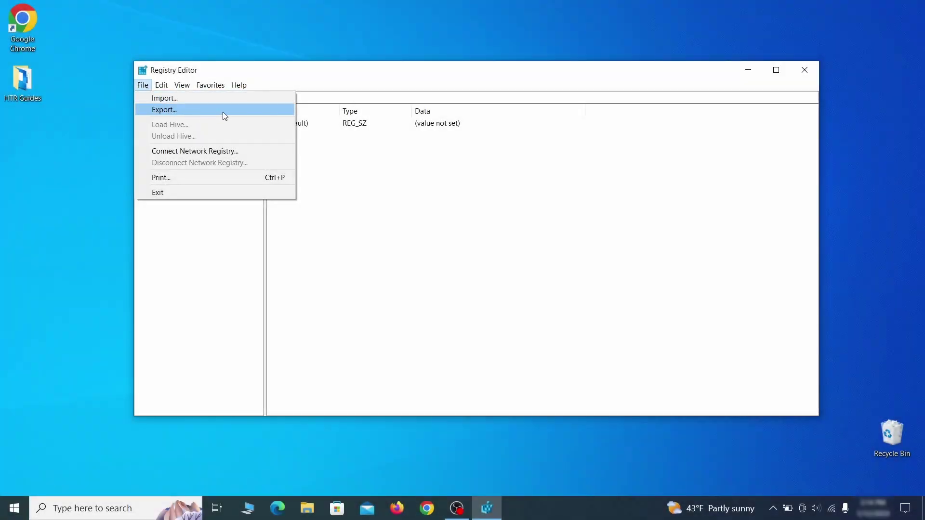
- Export a full registry backup named Registry Backup 1 to the desktop, then select it for import
left_click(223, 111)
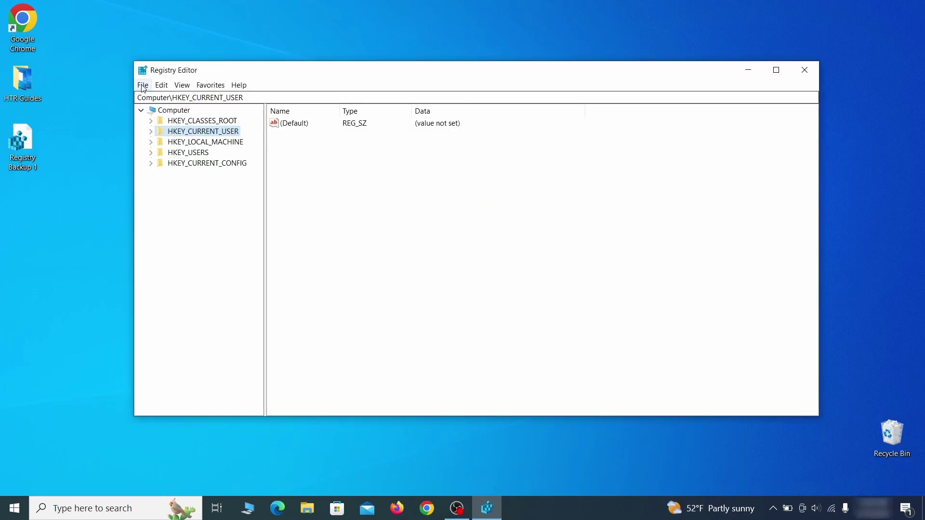
left_click(143, 84)
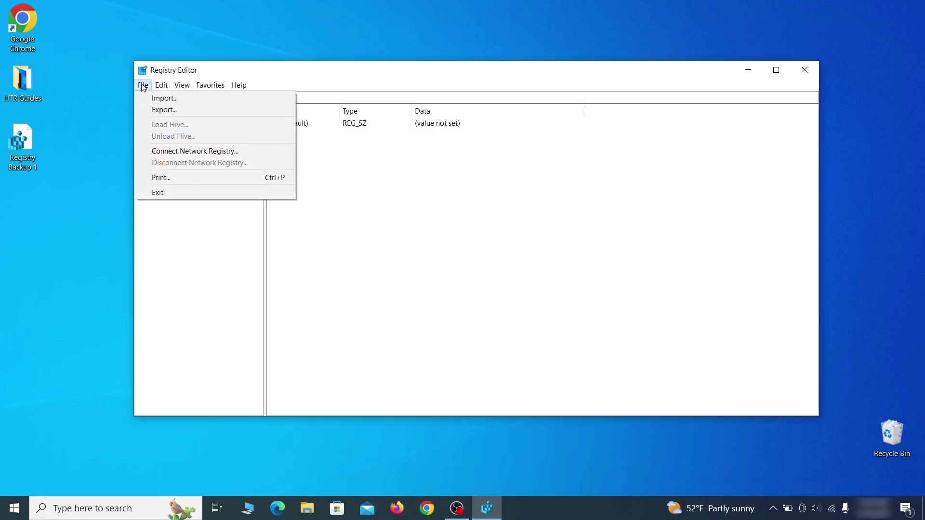
left_click(198, 101)
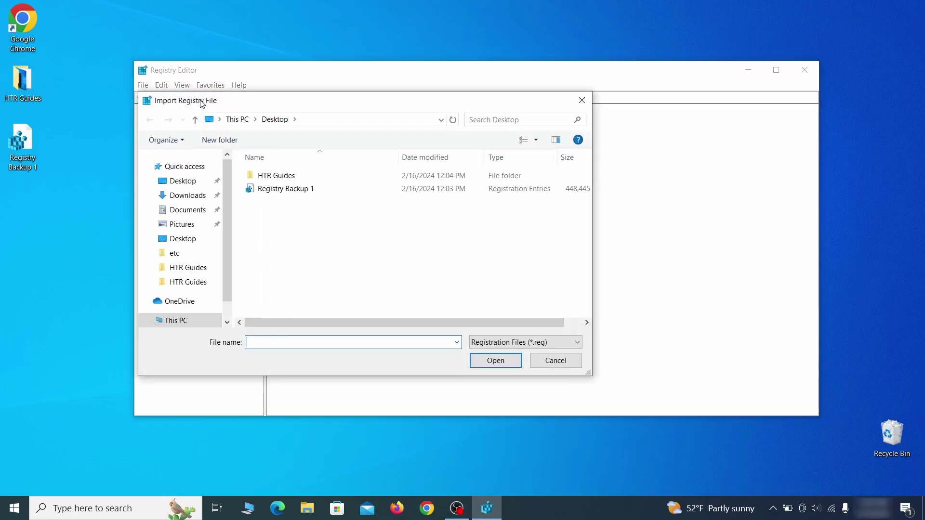
left_click(320, 192)
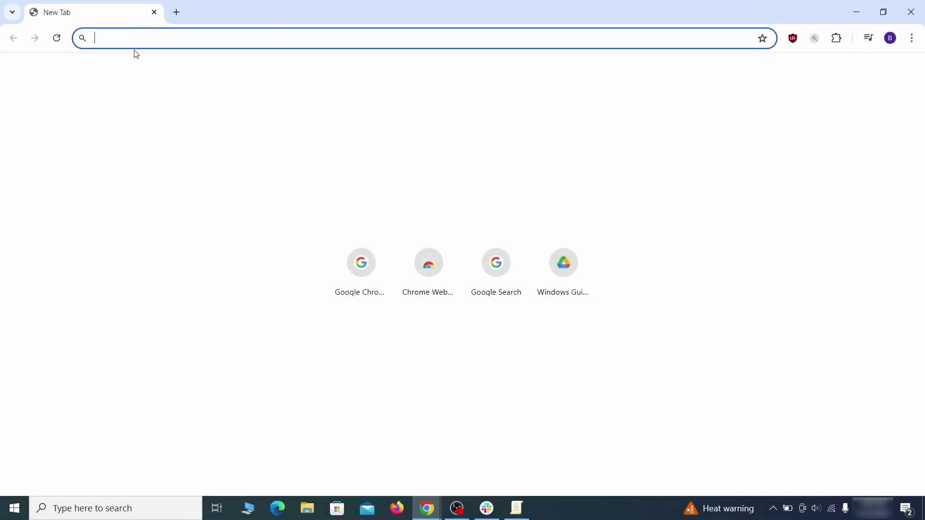
- Copy the HomepageLocation value from chrome://policy and paste it into the Notepad note
type("chrome://policy")
key("Return")
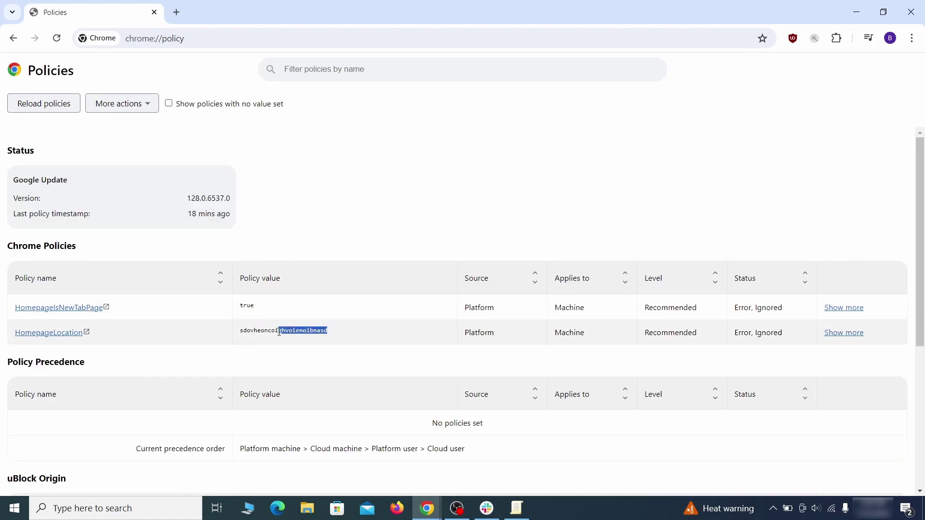
right_click(260, 332)
left_click(277, 343)
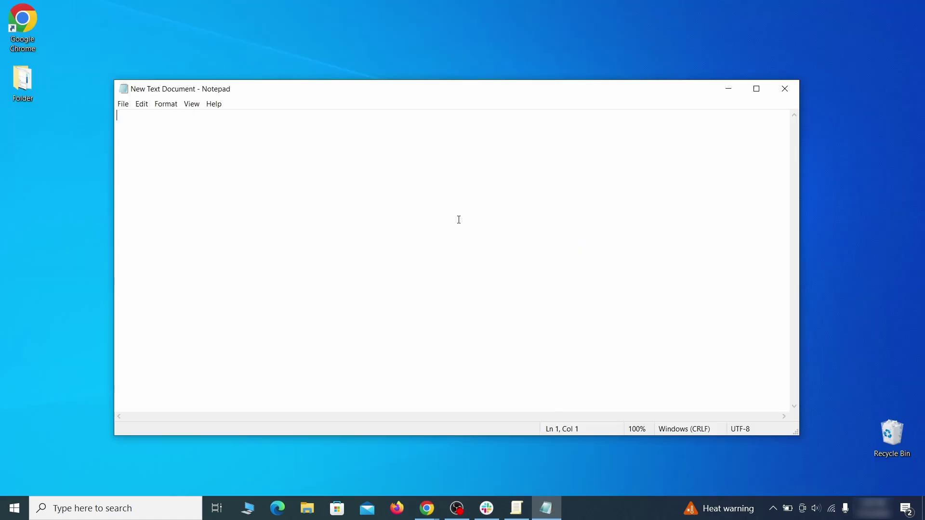
right_click(459, 219)
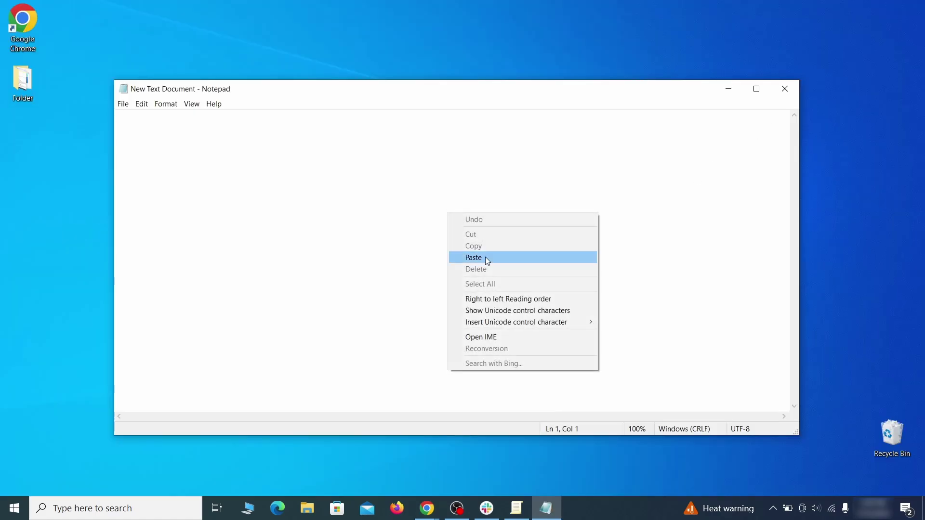
left_click(485, 256)
left_click(727, 92)
left_click(911, 38)
- Delete all three extension folders from Chrome's Default\Extensions folder and close File Explorer
mouse_move(798, 214)
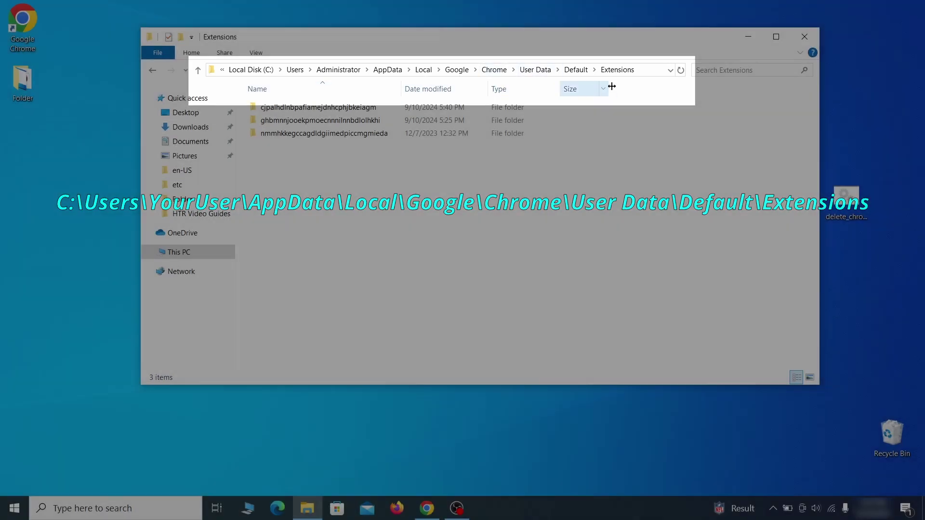
left_click_drag(344, 156, 389, 116)
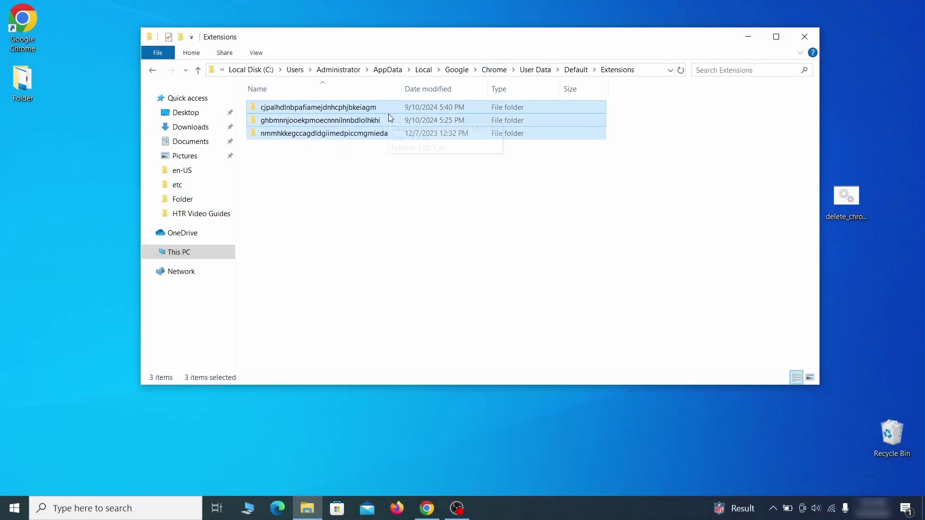
right_click(388, 115)
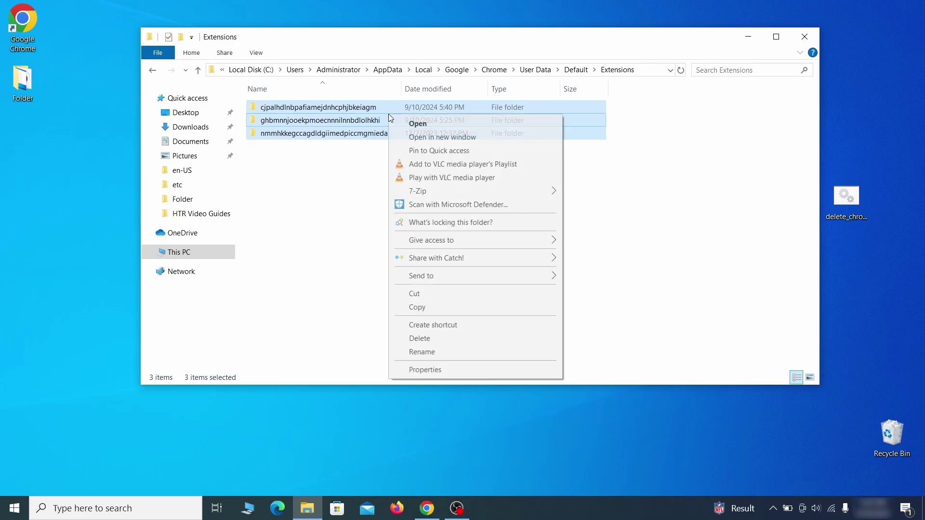
left_click(428, 340)
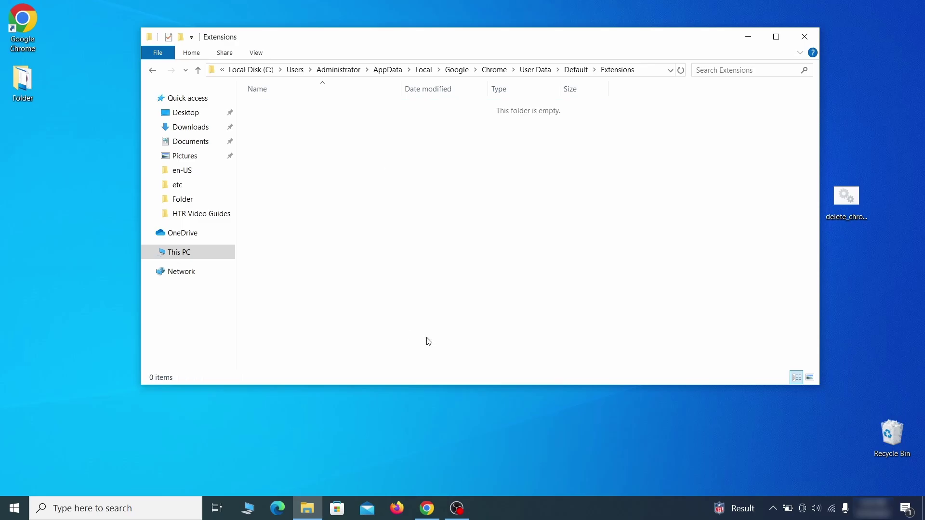
left_click(803, 37)
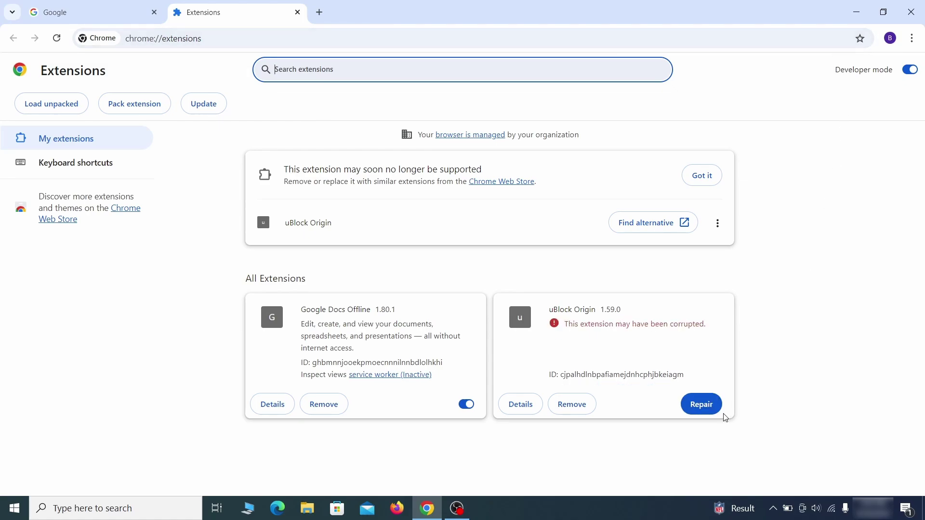
- Repair uBlock Origin, enable Developer mode, and copy the Wonder Search extension ID
left_click(706, 407)
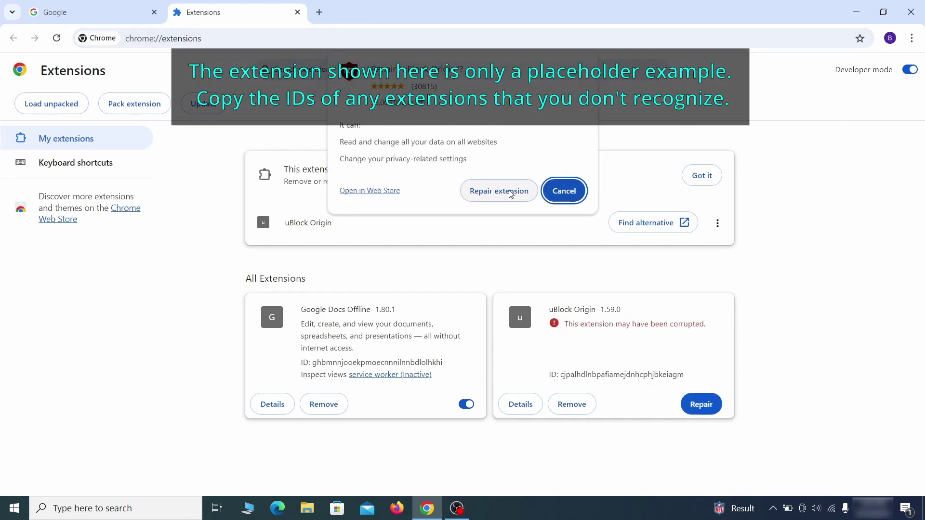
left_click(498, 191)
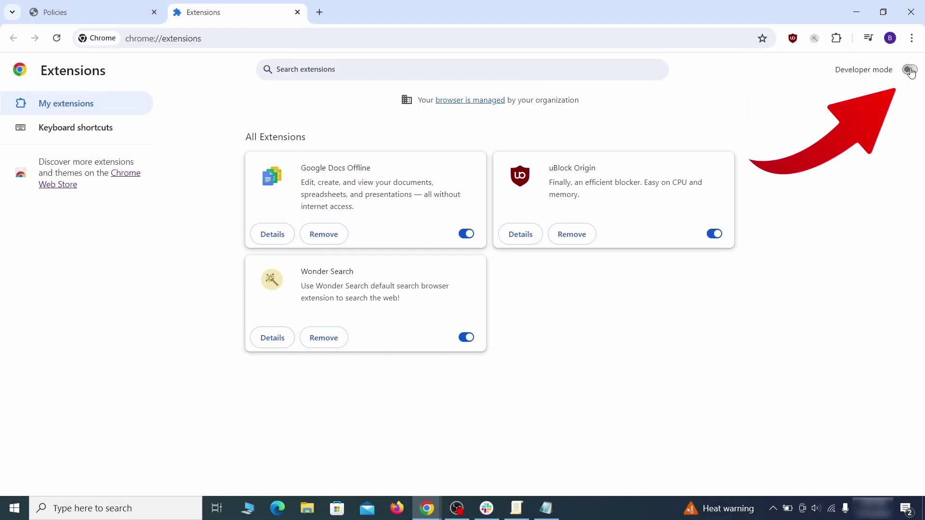
left_click(909, 71)
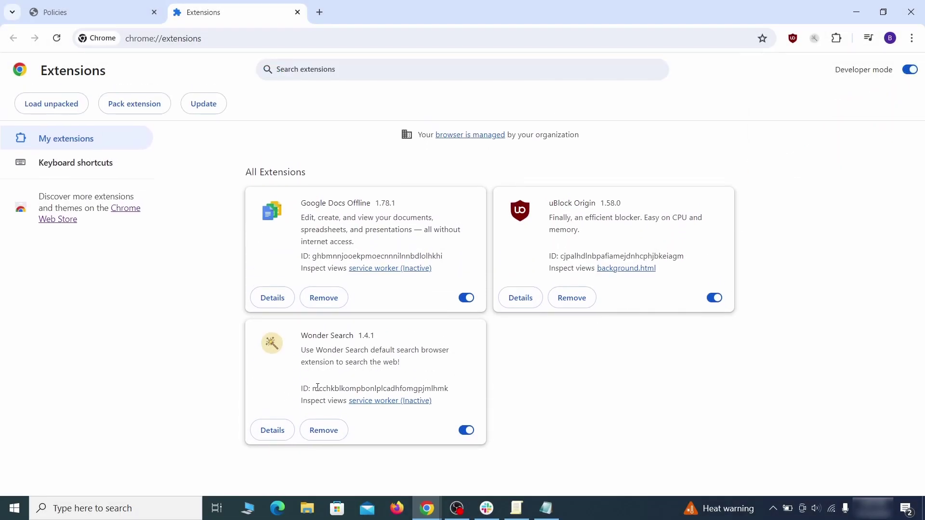
left_click_drag(315, 390, 438, 387)
right_click(438, 388)
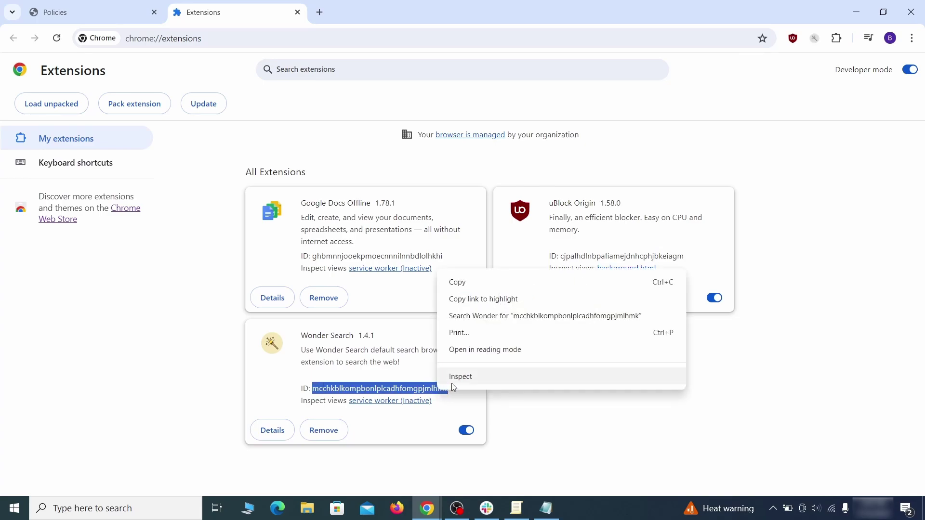
left_click(429, 284)
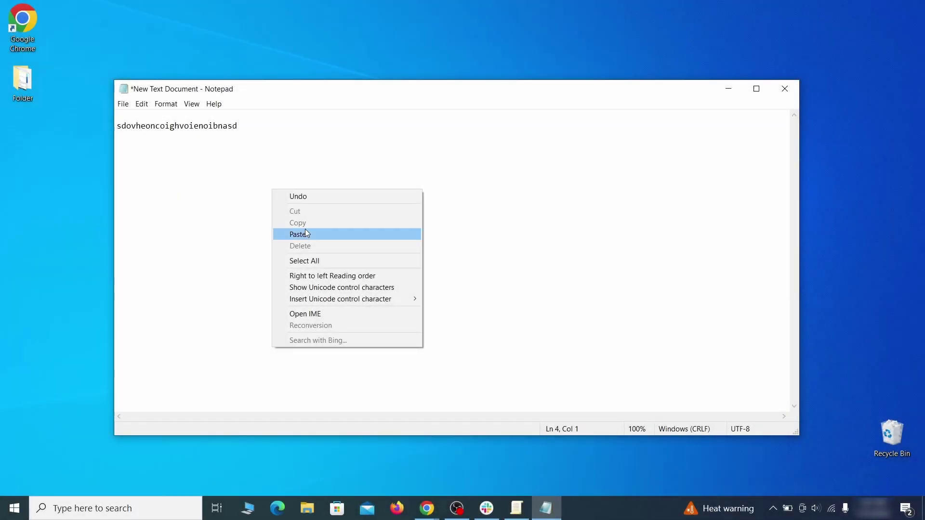
- Paste the extension ID into the note and run Registry Editor as administrator
left_click(309, 234)
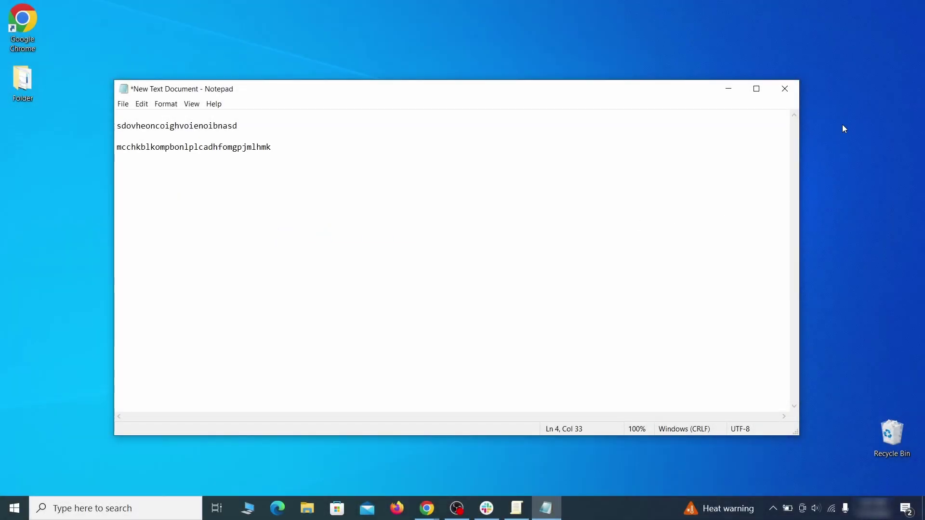
left_click(727, 90)
left_click(12, 515)
type("regedit")
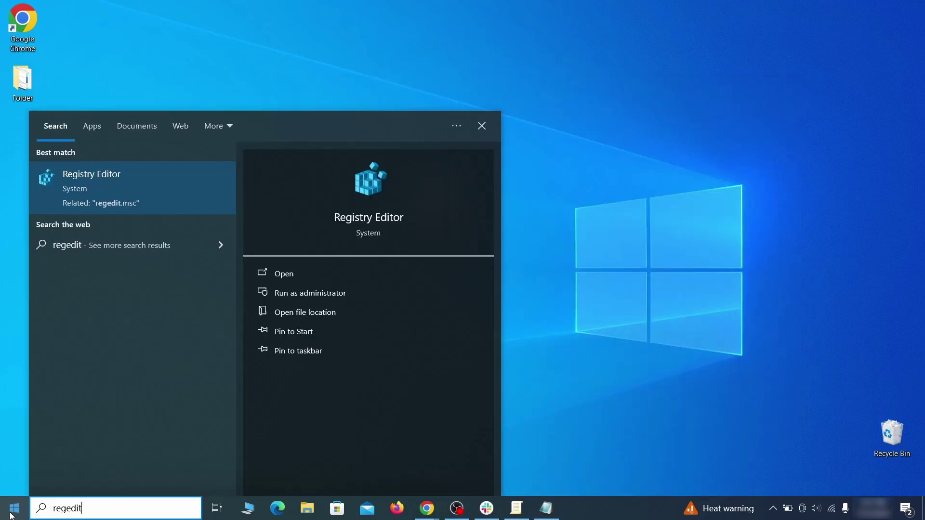
right_click(185, 183)
left_click(212, 198)
- Search the registry for the hijacked homepage value copied from the note
key("ctrl+f")
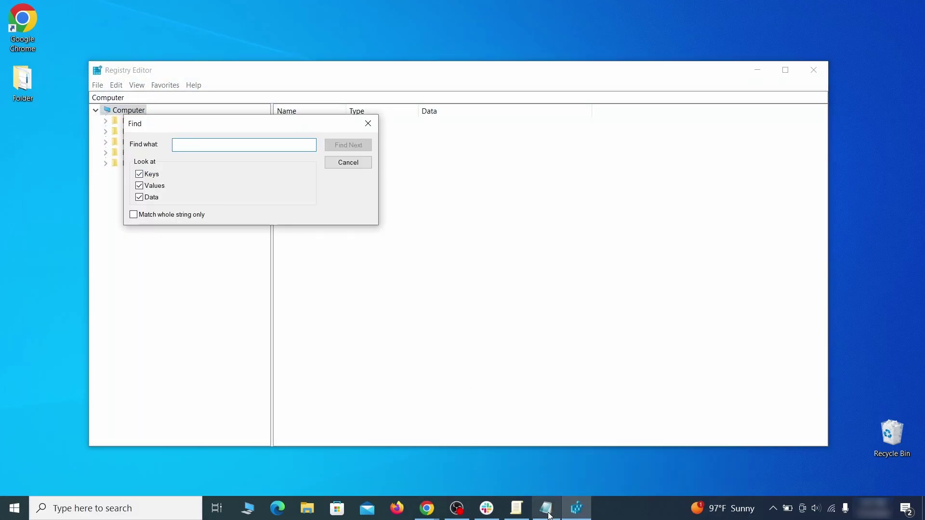
left_click(549, 516)
right_click(207, 126)
left_click(234, 163)
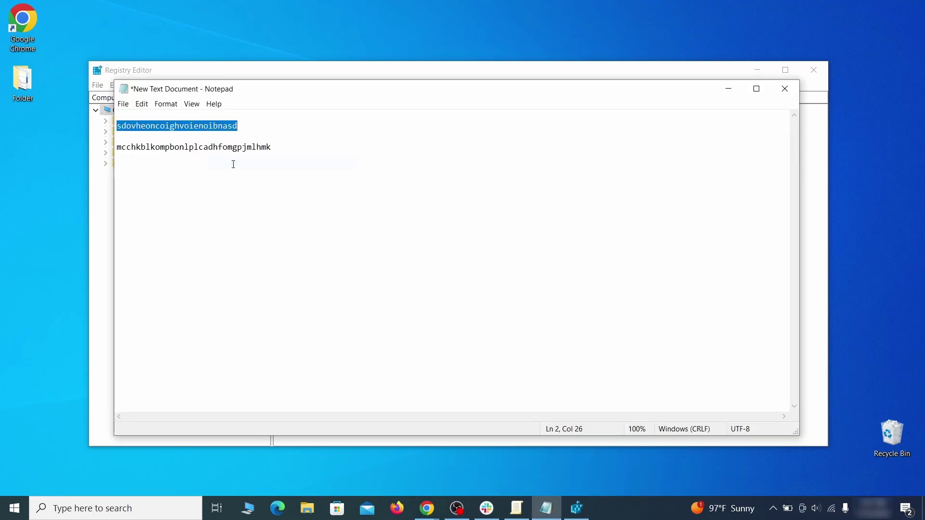
left_click(94, 178)
right_click(203, 147)
left_click(244, 194)
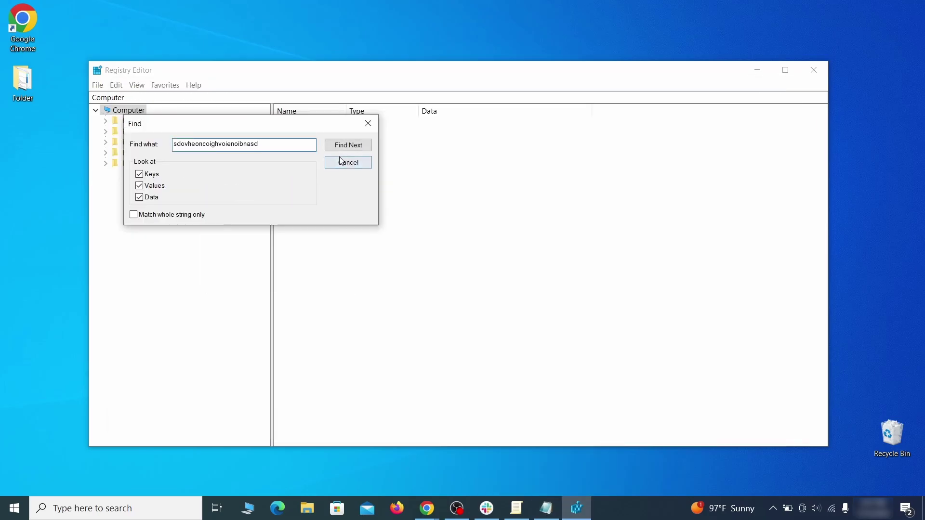
left_click(360, 148)
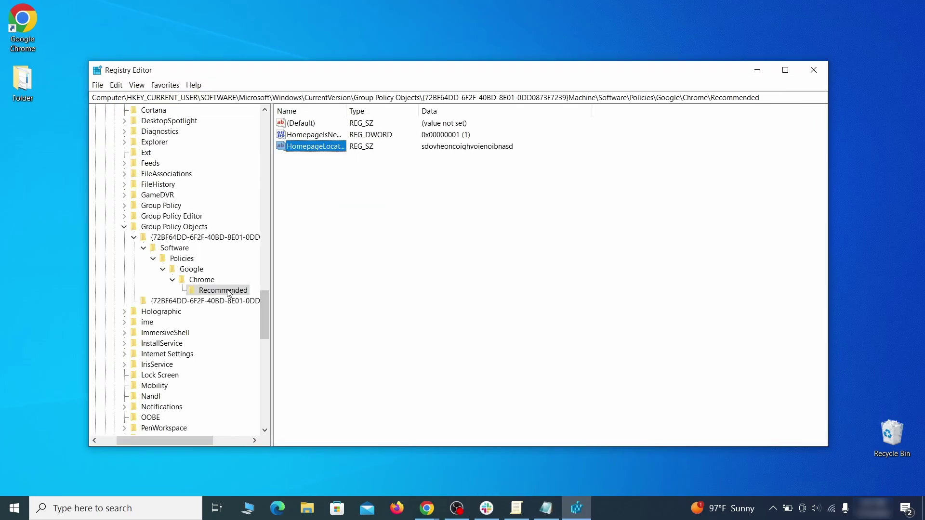
- Delete the Recommended policy key that the search found
right_click(228, 291)
left_click(276, 336)
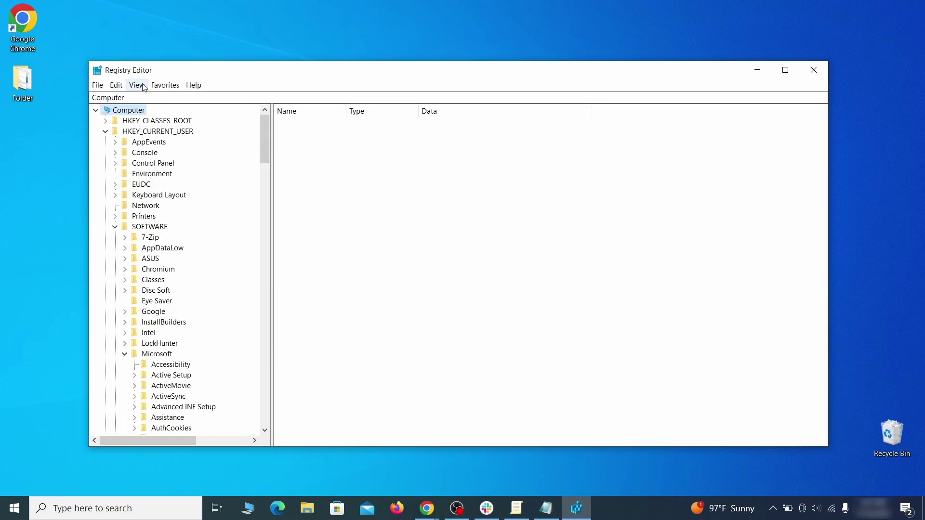
left_click(118, 84)
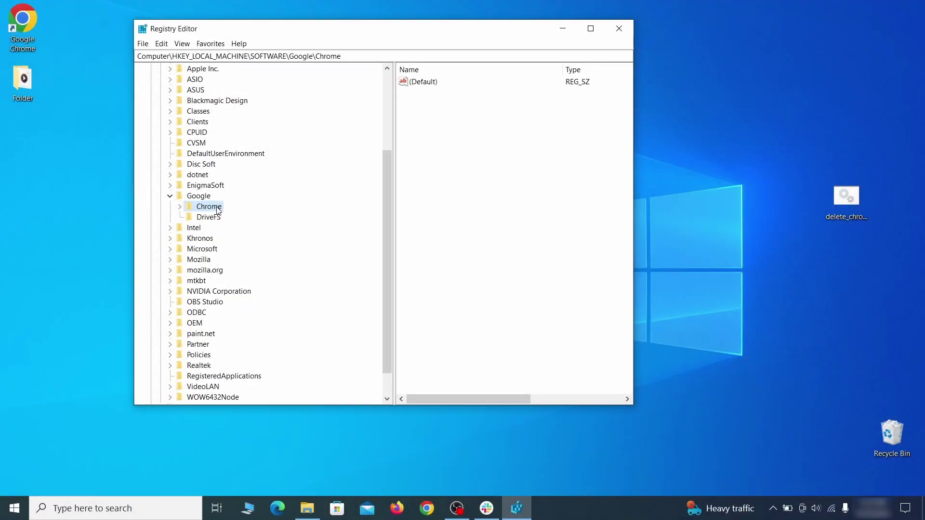
- Try deleting the Chrome key and dismiss the deletion error
right_click(216, 207)
left_click(255, 254)
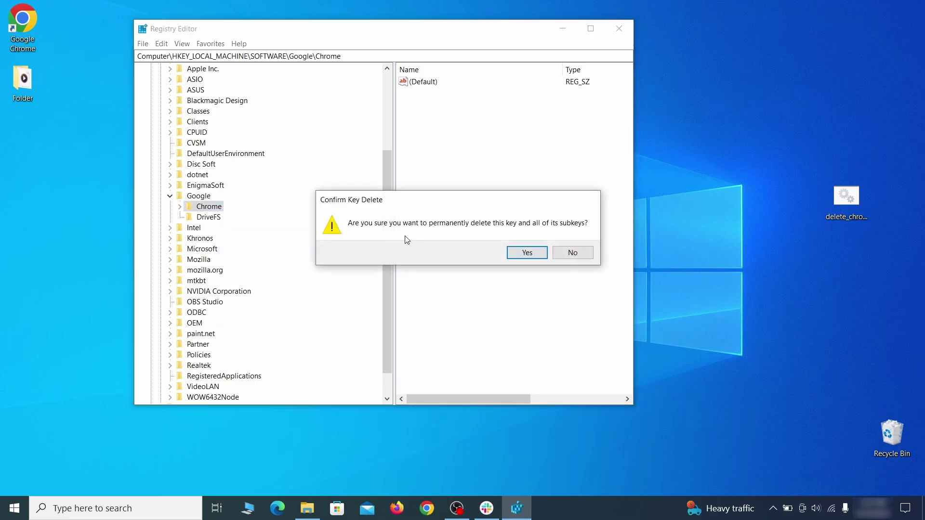
left_click(527, 253)
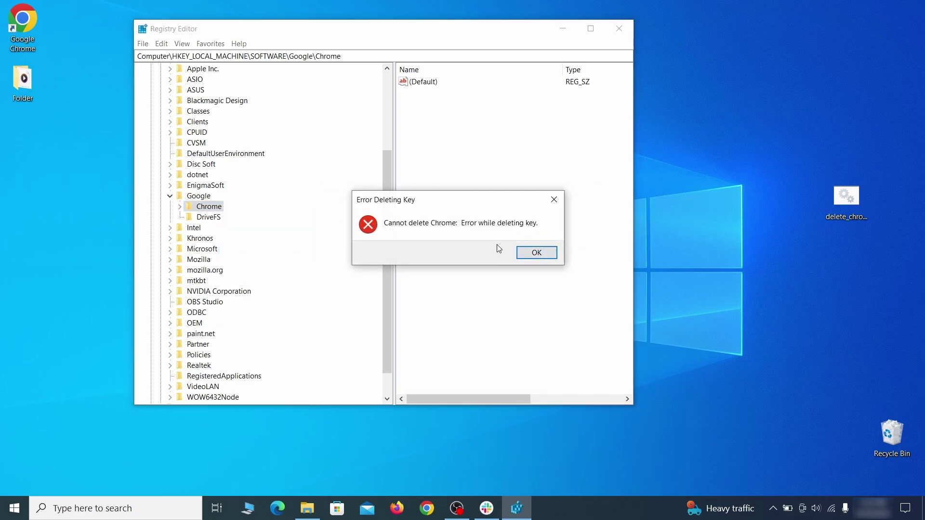
left_click(536, 251)
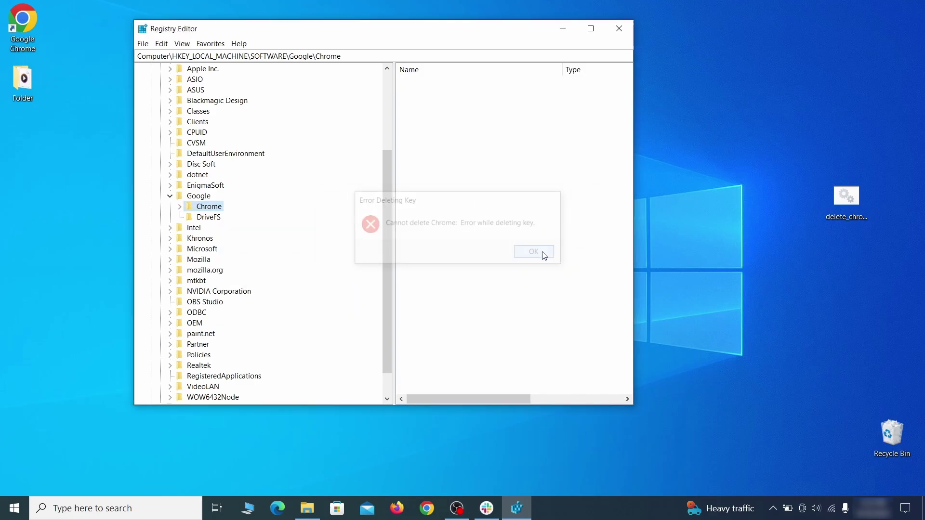
- Make Everyone the owner of the Chrome key, replacing child permission entries
right_click(218, 211)
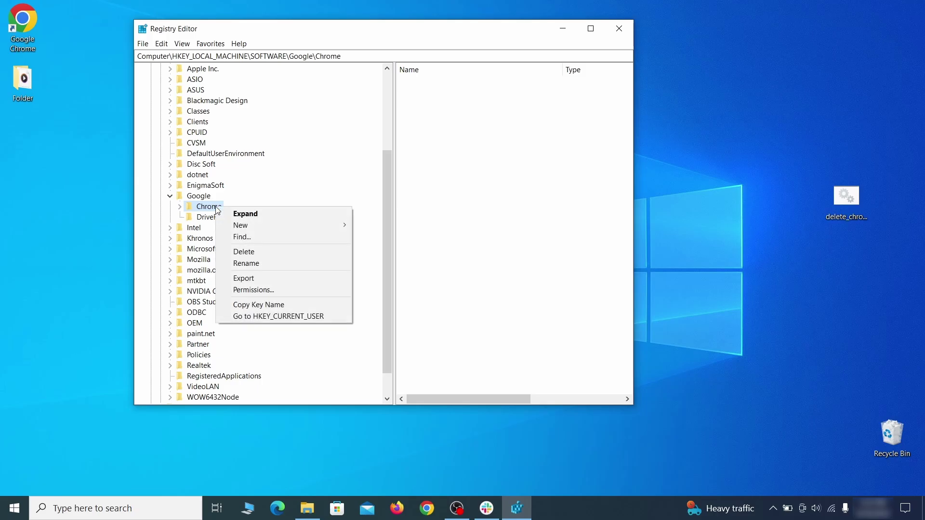
left_click(274, 289)
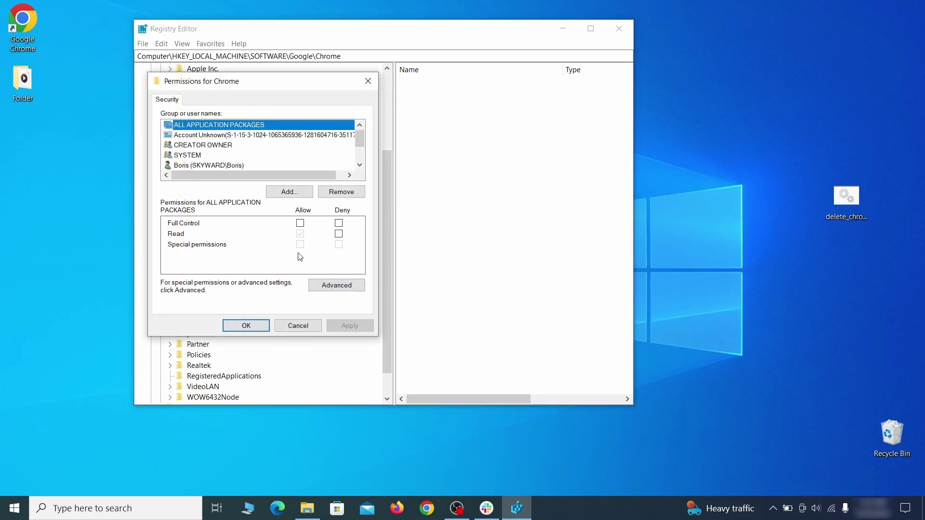
left_click(337, 286)
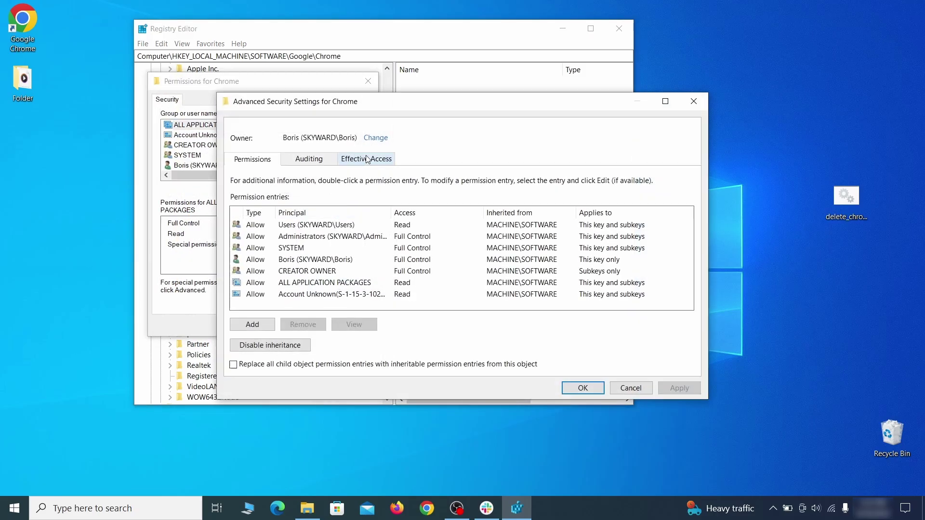
left_click(375, 139)
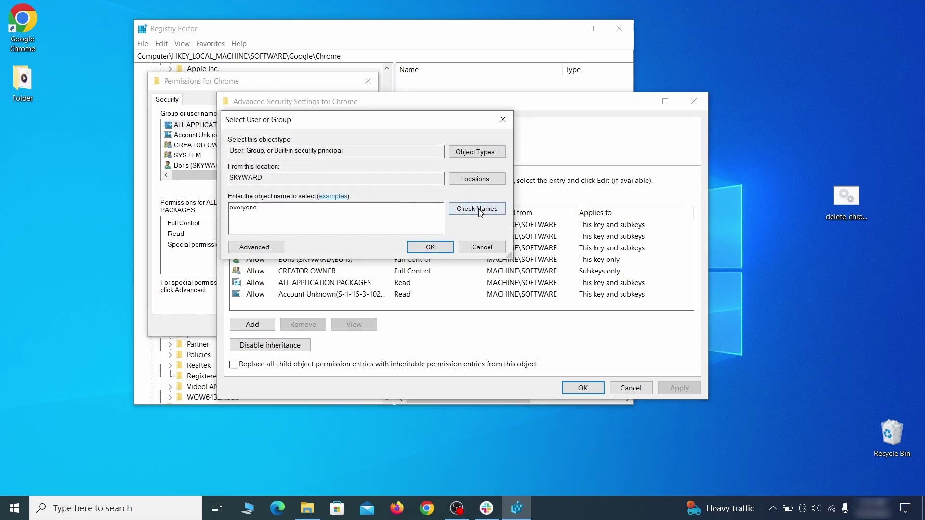
left_click(431, 248)
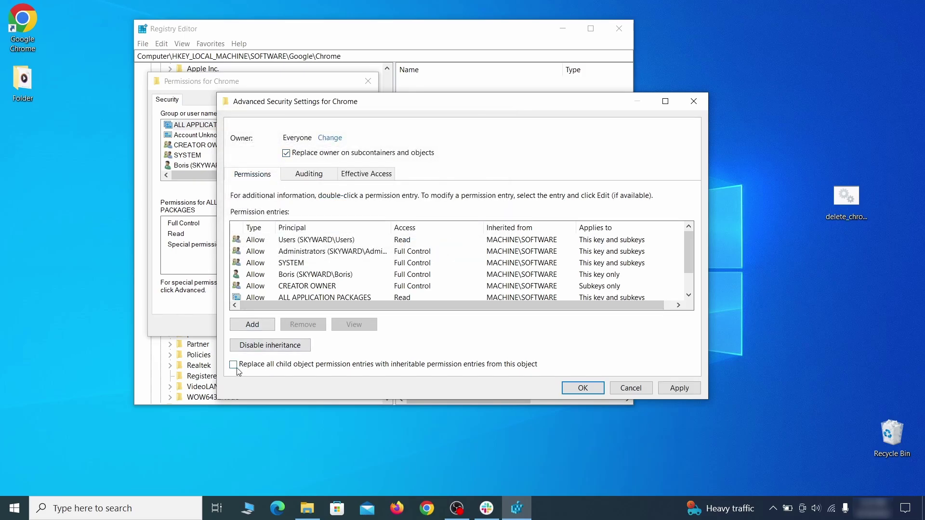
left_click(678, 387)
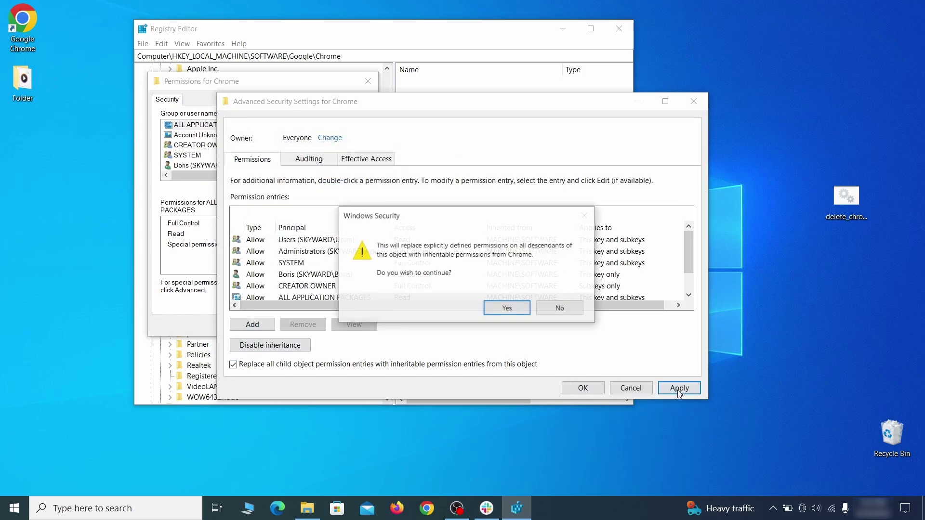
left_click(503, 309)
left_click(583, 388)
left_click(248, 324)
- Delete the Chrome key, its Recommended subkey and the Chrome policy key under Policies\Google
right_click(209, 206)
left_click(264, 254)
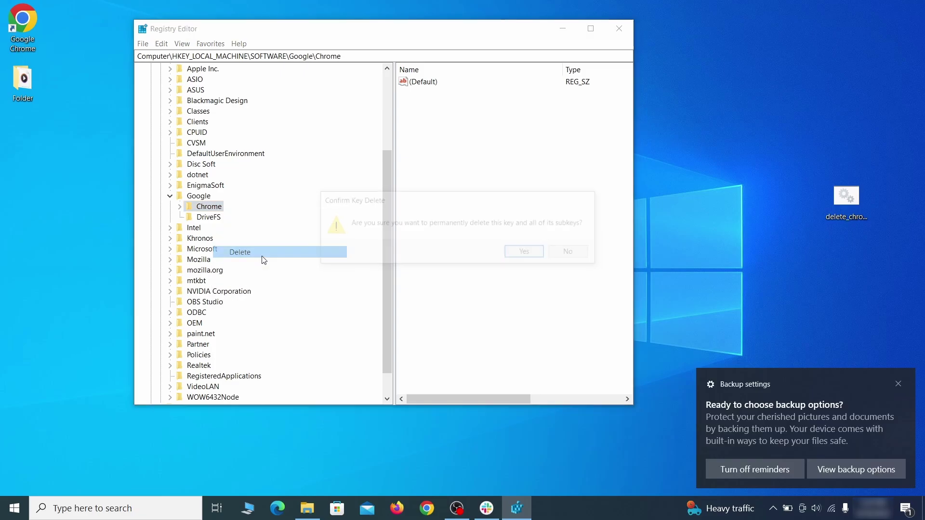
left_click(527, 254)
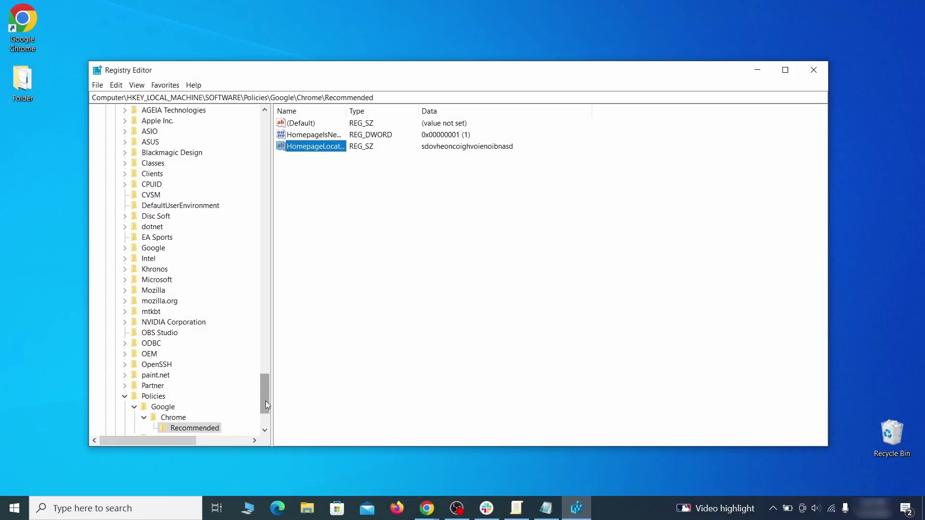
scroll(251, 390, "down", 3)
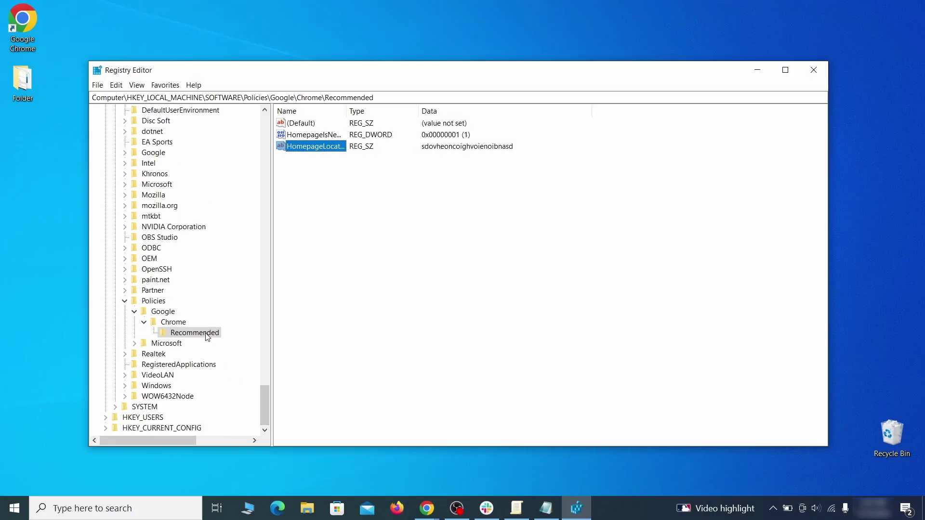
right_click(207, 337)
left_click(248, 379)
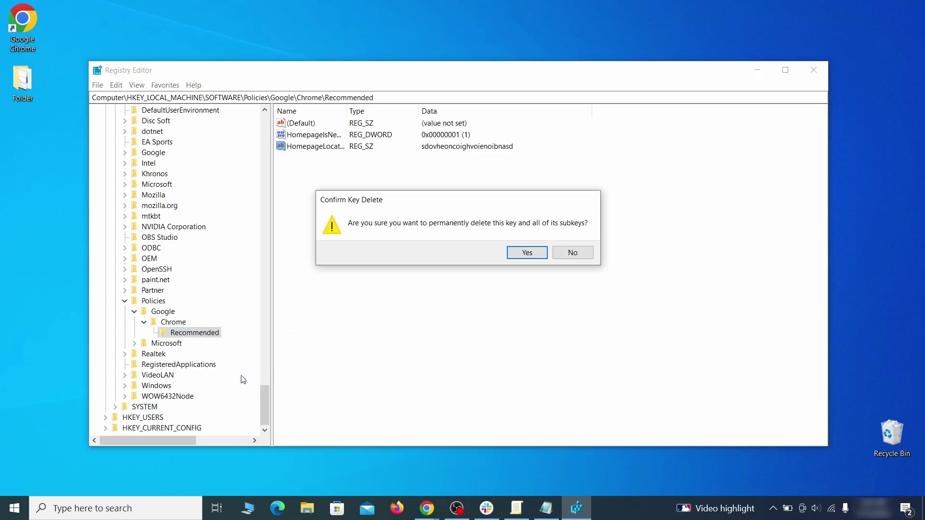
left_click(527, 252)
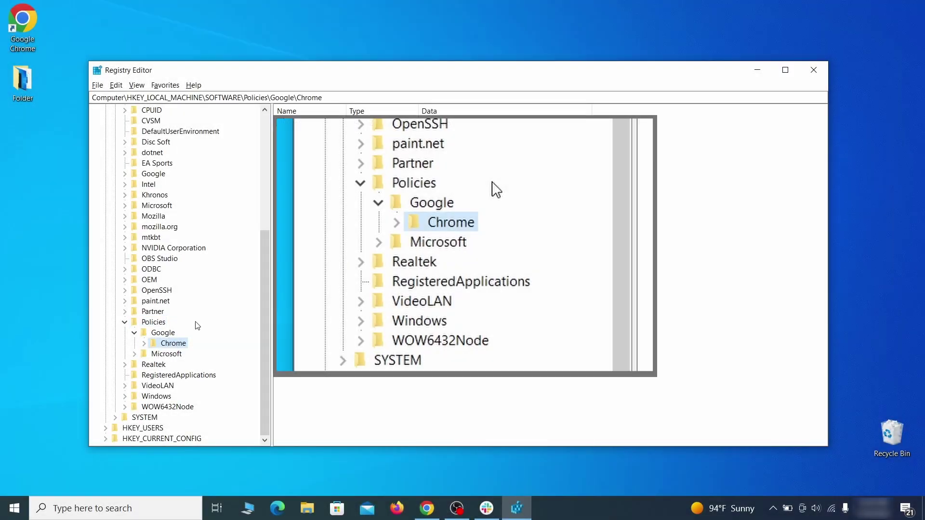
right_click(172, 345)
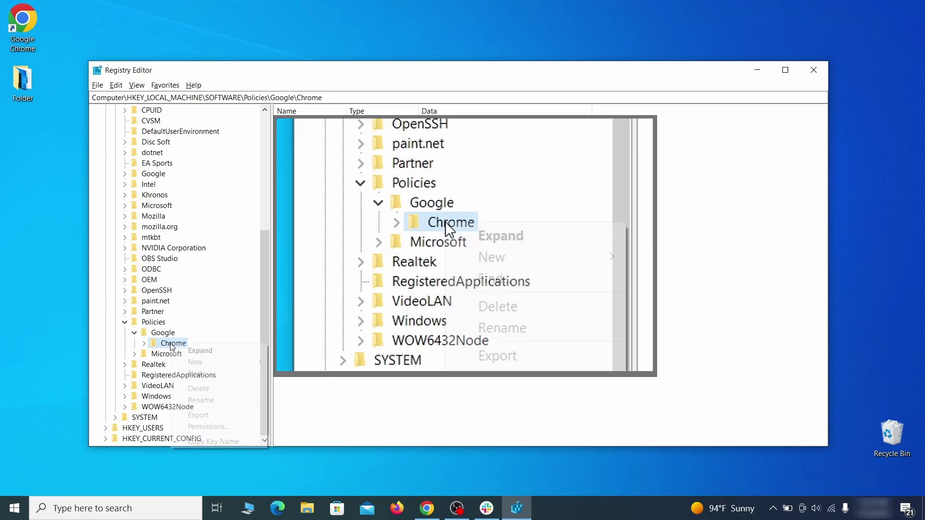
left_click(212, 389)
left_click(538, 254)
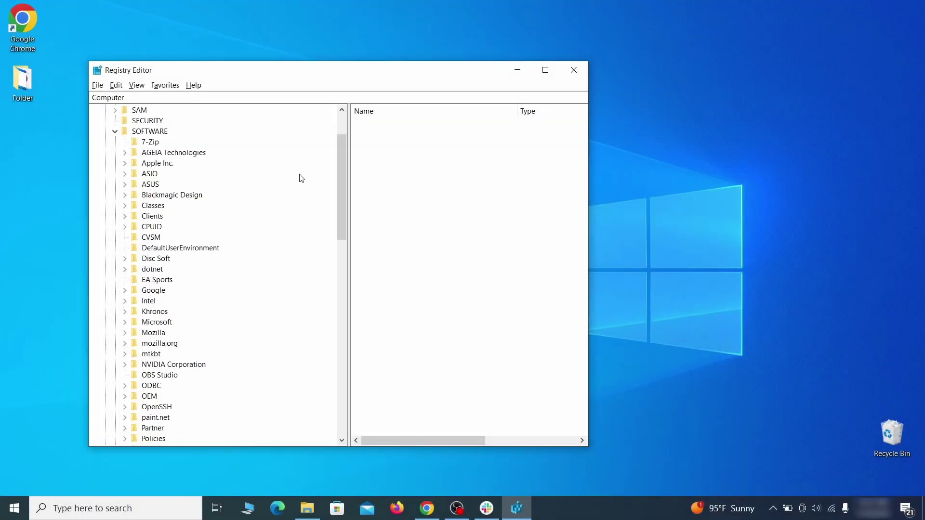
left_click_drag(345, 178, 333, 338)
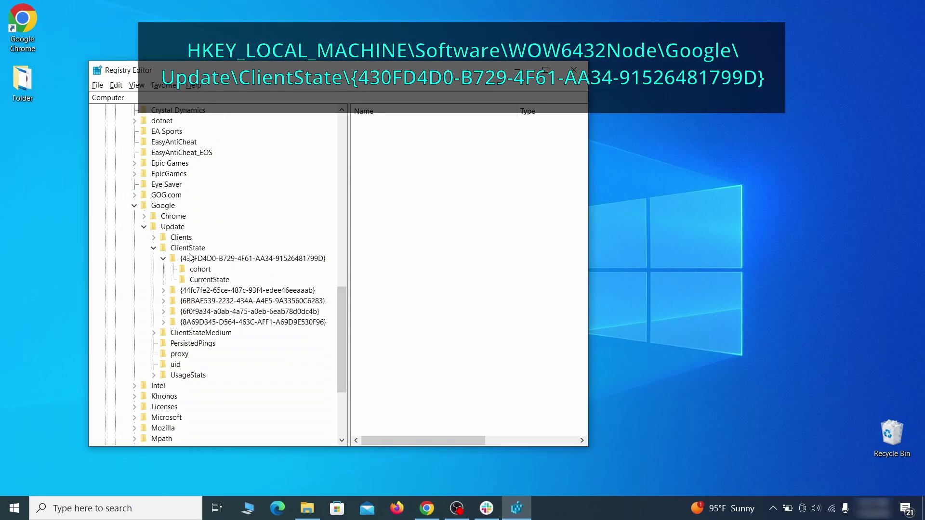
left_click(204, 260)
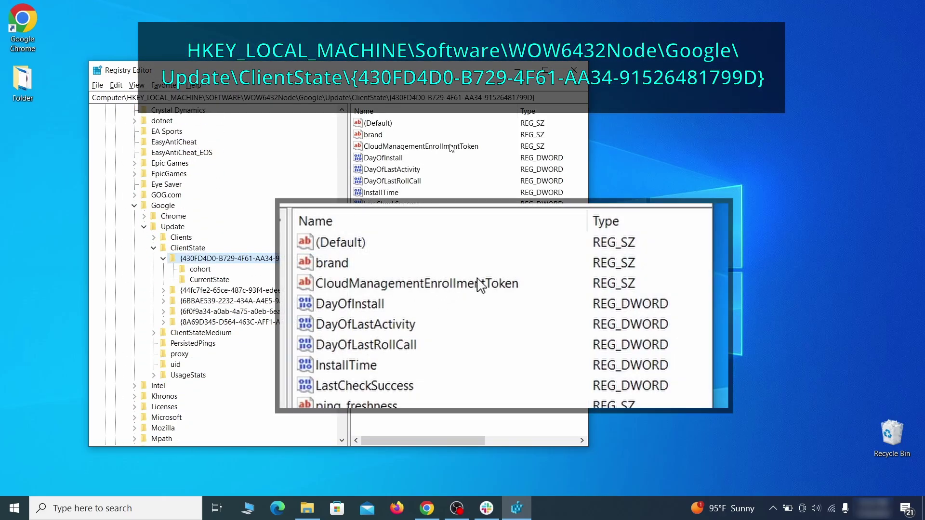
left_click(470, 148)
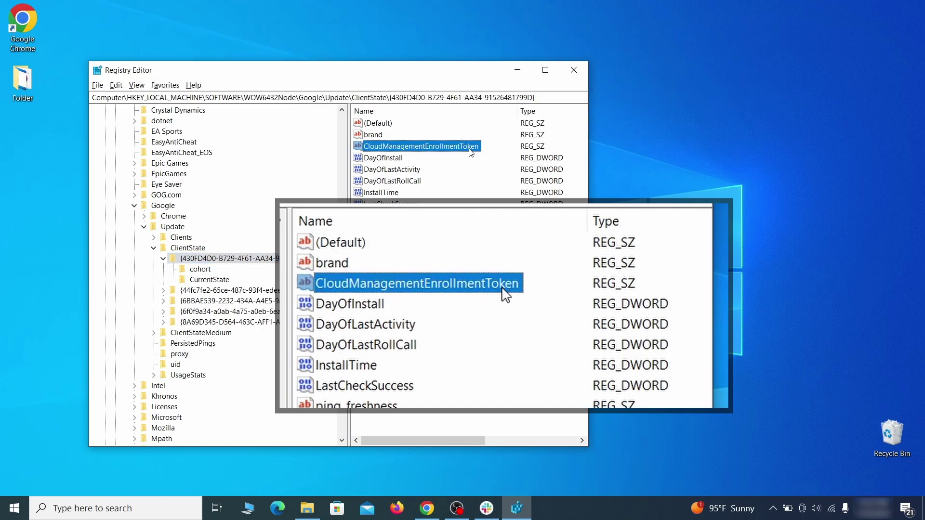
right_click(470, 148)
left_click(495, 183)
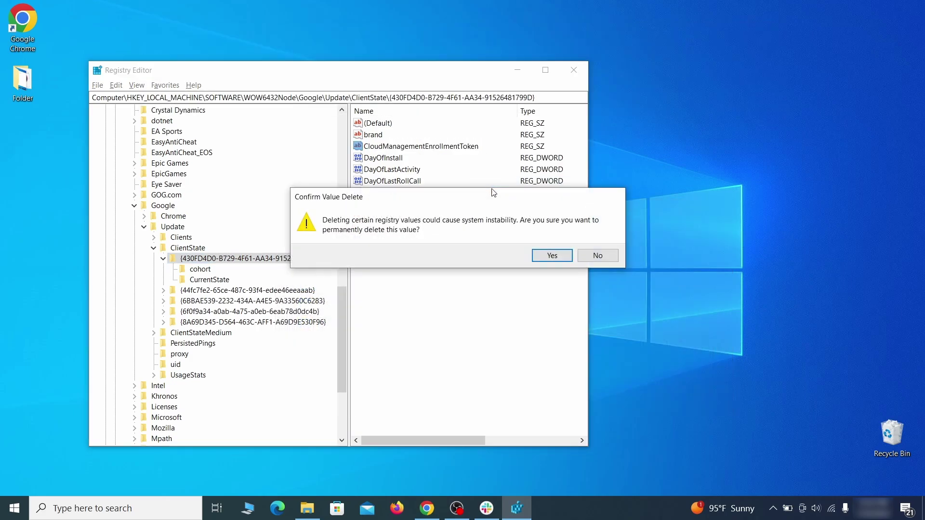
left_click(552, 257)
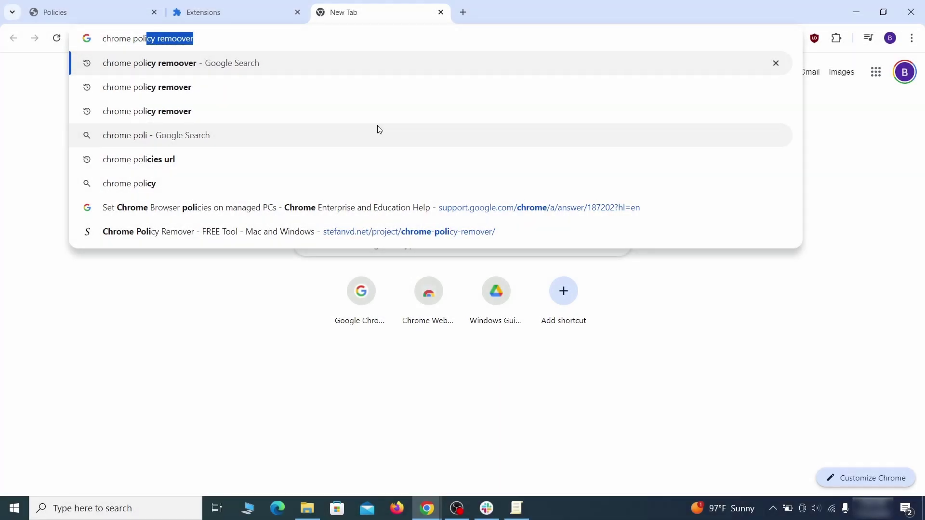
- Search 'chrome policy remover' and download the Windows delete_chrome_policies.bat from stefanvd.net
type("cy remover")
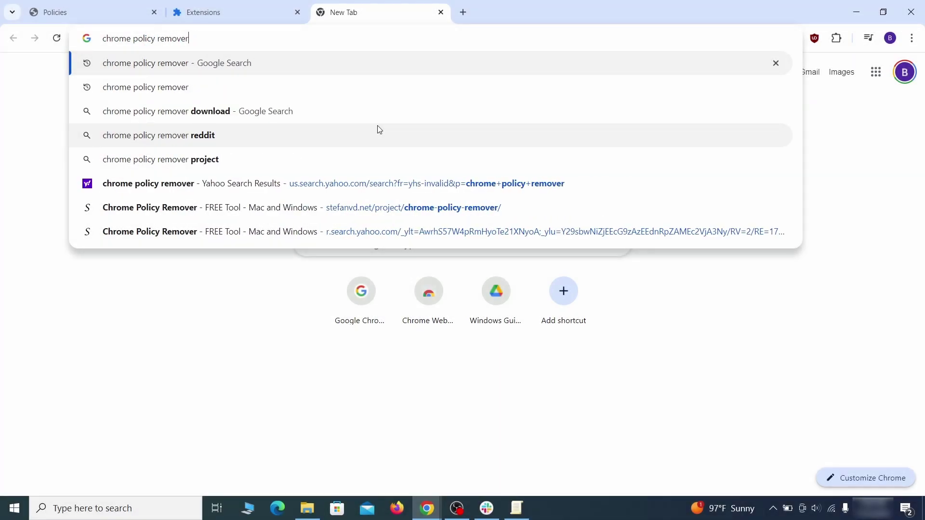
key("Return")
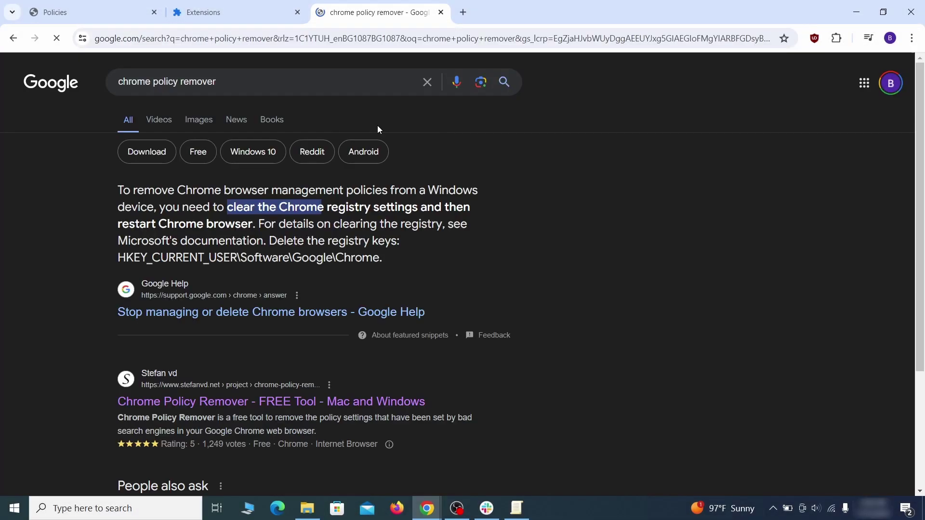
left_click(275, 403)
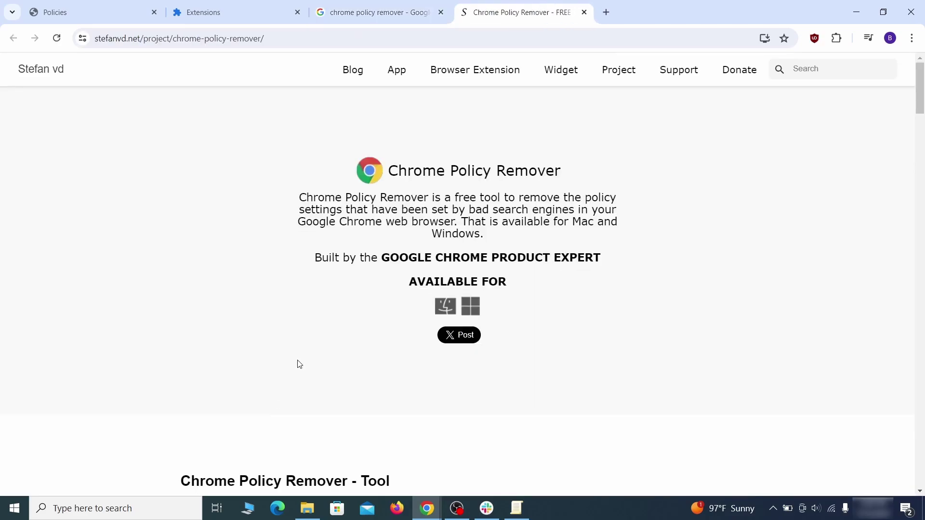
scroll(299, 367, "down", 8)
scroll(302, 369, "down", 20)
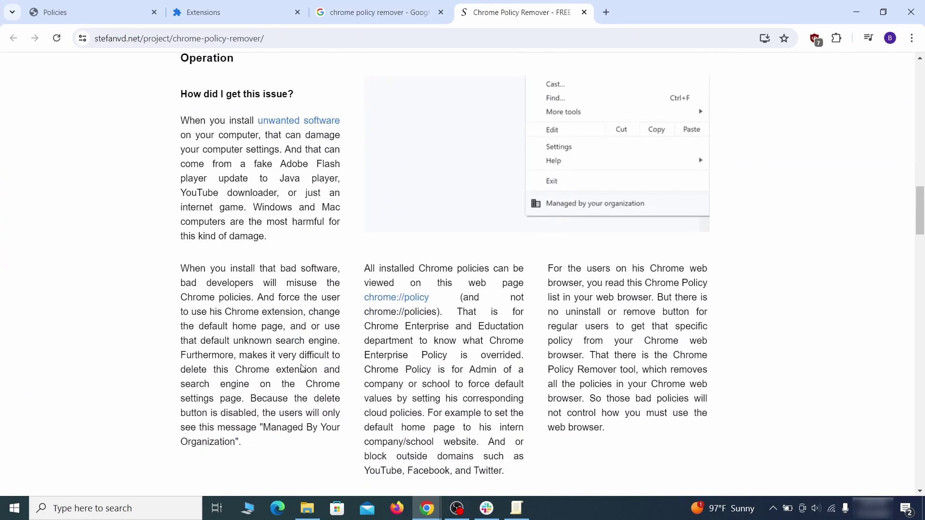
scroll(302, 369, "down", 20)
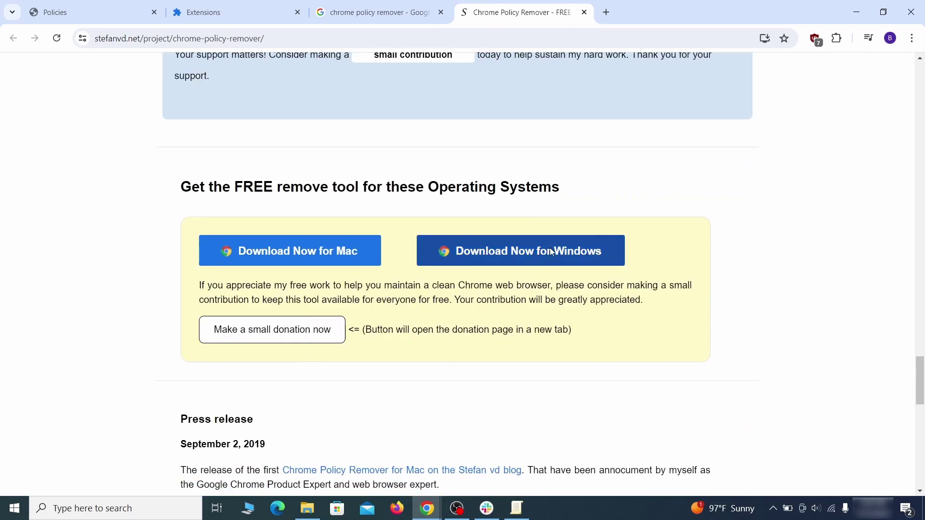
left_click(559, 249)
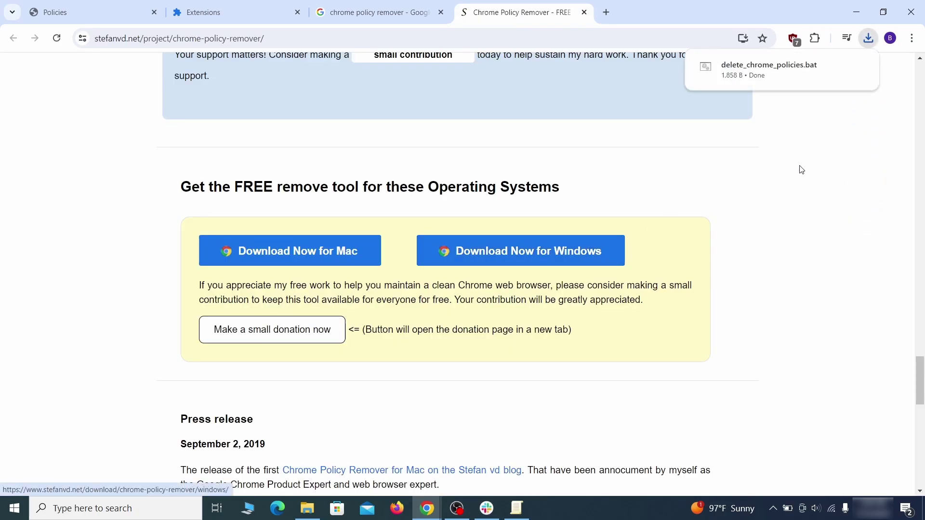
- Move delete_chrome_policies.bat from the Downloads folder to the desktop
mouse_move(866, 77)
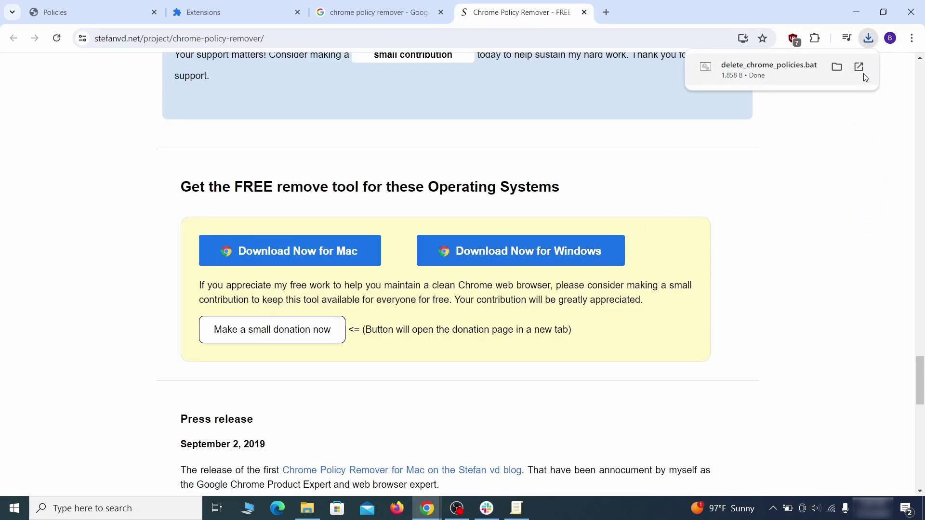
left_click(837, 68)
left_click(859, 12)
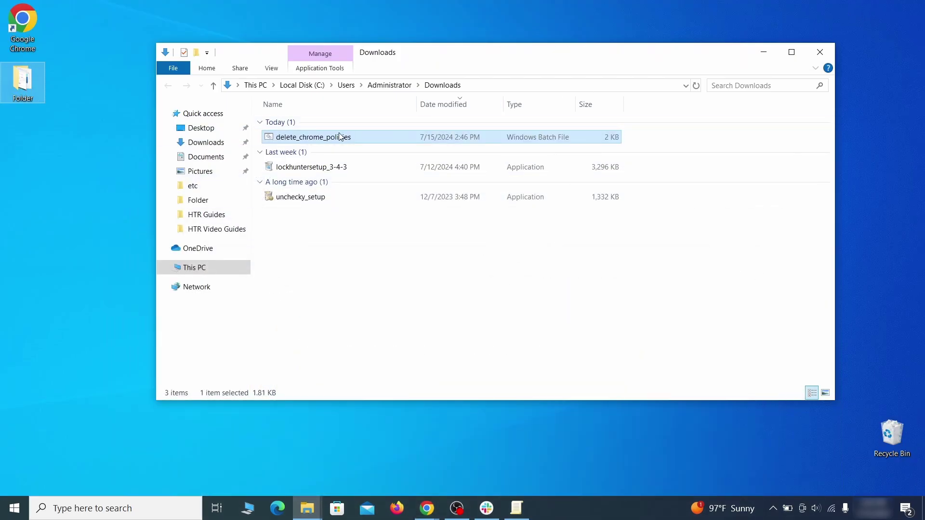
left_click_drag(340, 137, 466, 187)
left_click(821, 57)
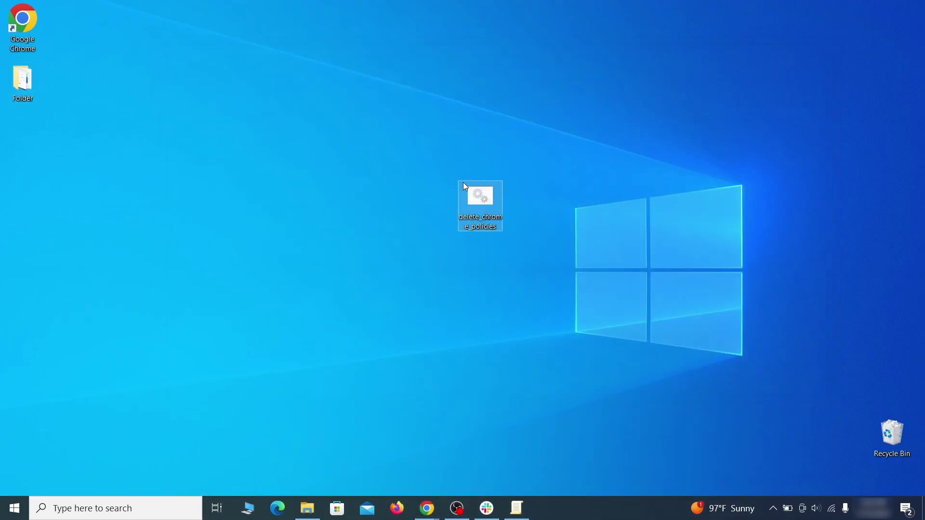
- Run delete_chrome_policies.bat as administrator past the SmartScreen warning, then close its console
right_click(489, 202)
left_click(552, 244)
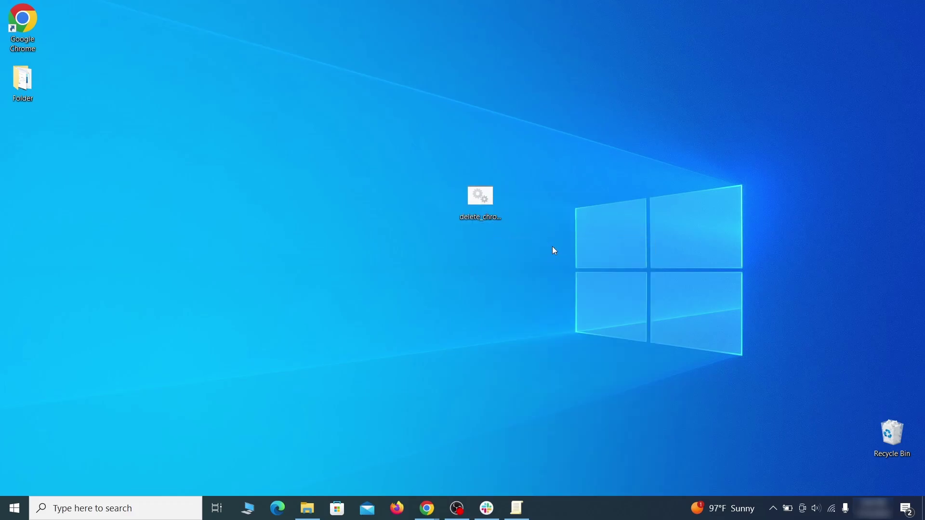
left_click(337, 167)
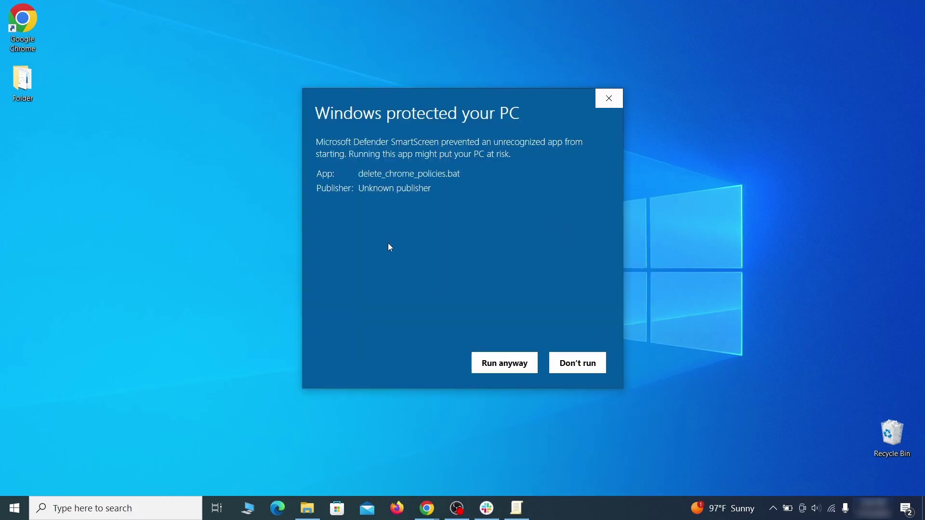
left_click(505, 364)
left_click_drag(330, 24, 486, 53)
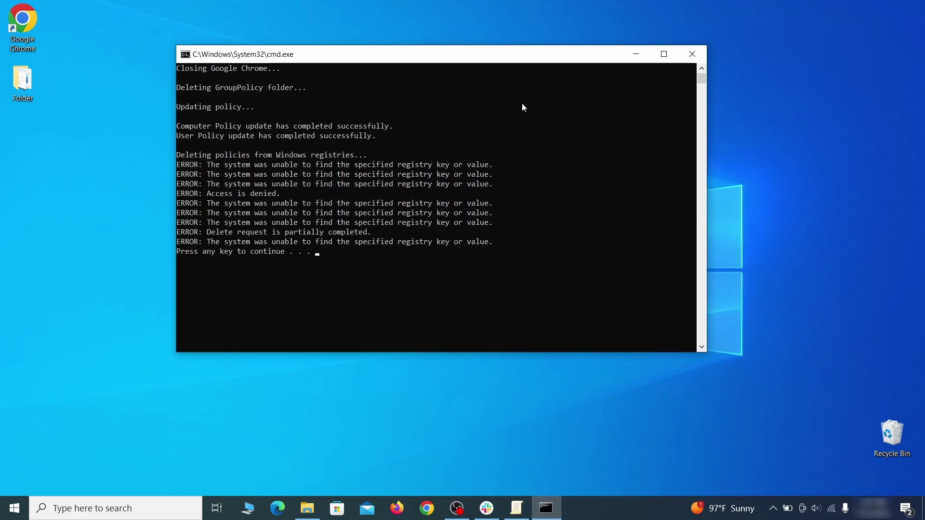
left_click(692, 54)
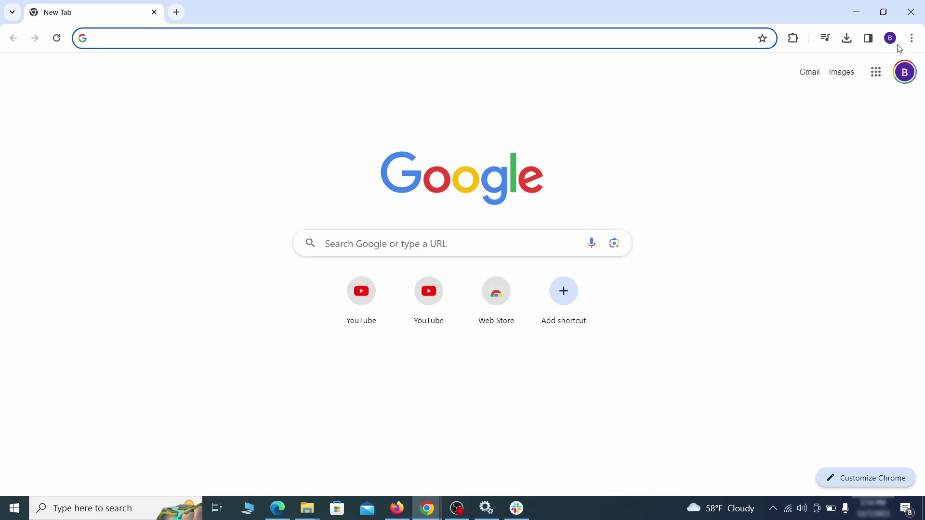
- Switch off the Add to Zola Button extension on Chrome's extensions page and remove it
left_click(911, 38)
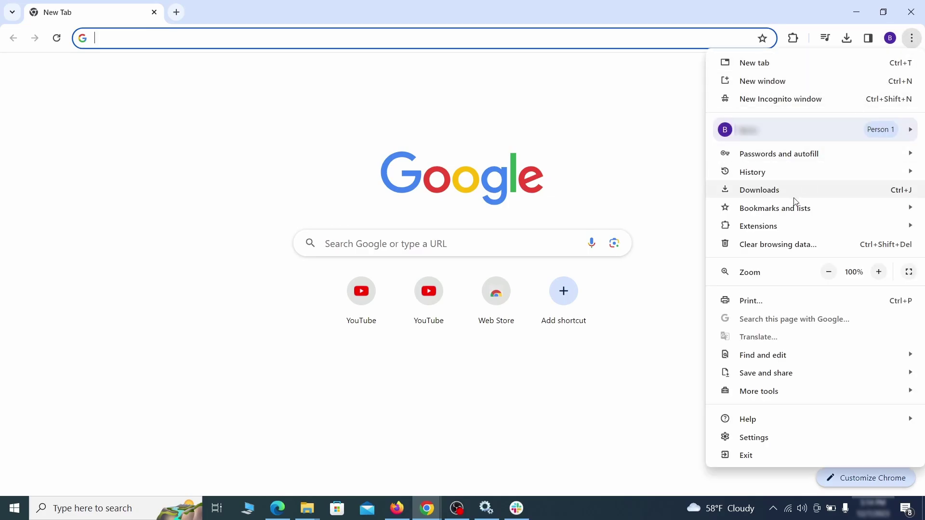
mouse_move(781, 227)
left_click(678, 228)
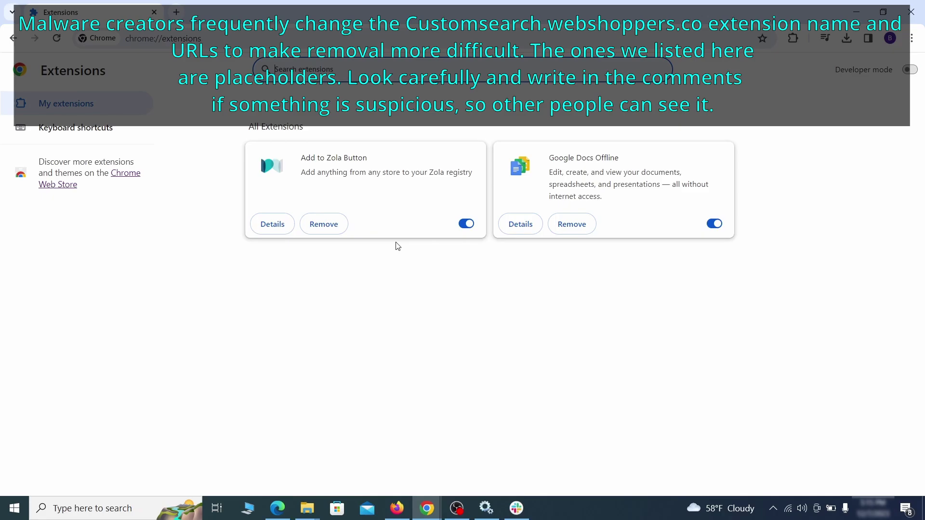
left_click(466, 223)
left_click(336, 230)
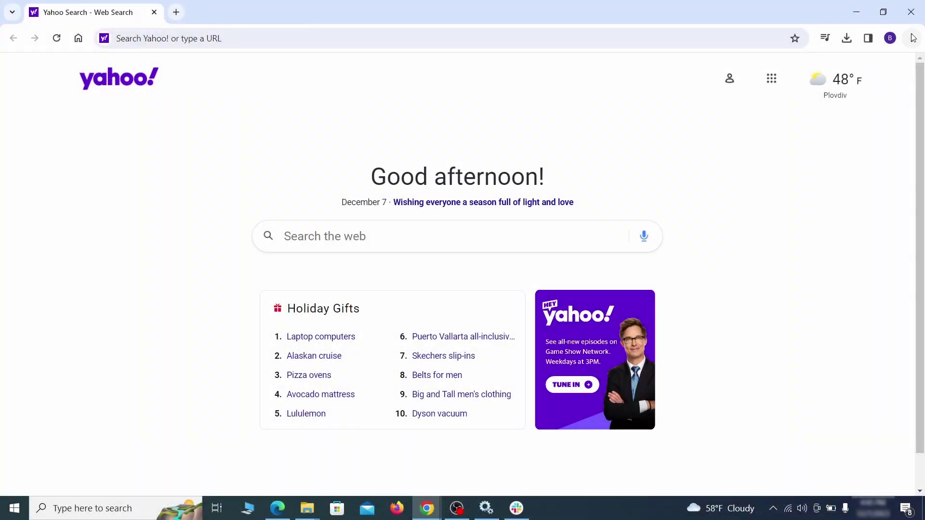
- Clear Chrome's cookies, cached files, autofill, site settings and hosted app data from the Advanced tab, keeping passwords
left_click(912, 38)
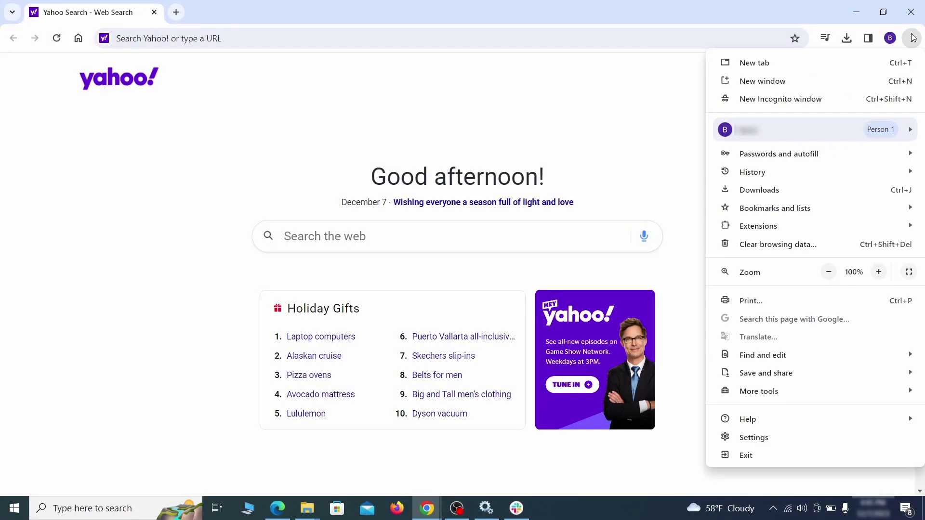
left_click(754, 438)
left_click(109, 151)
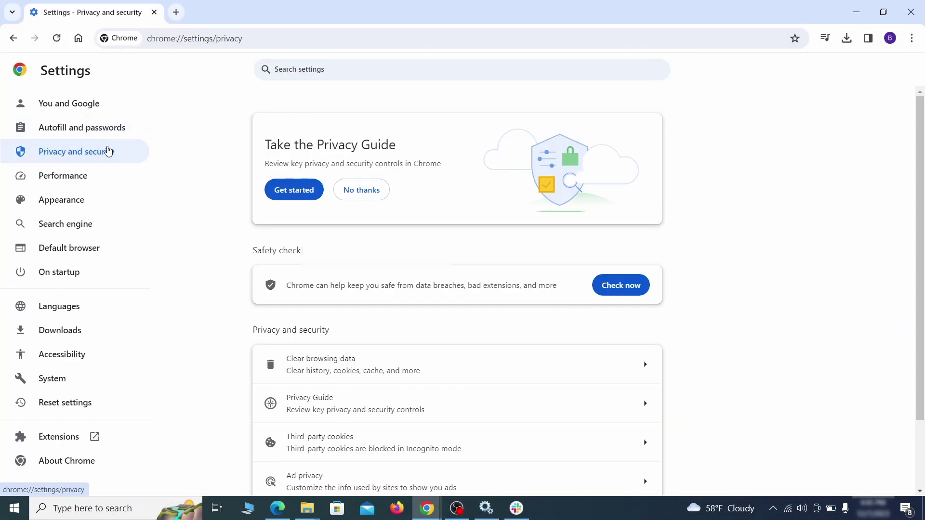
scroll(732, 316, "down", 1)
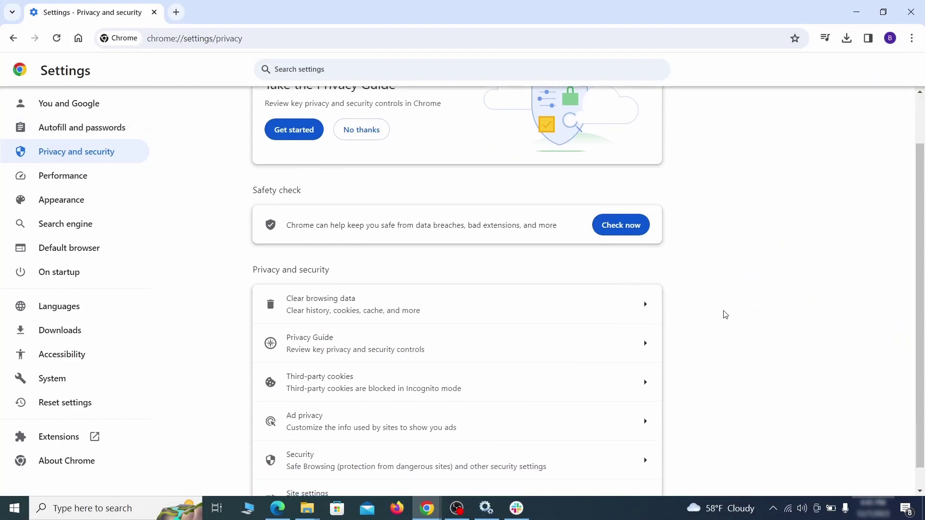
left_click(604, 311)
left_click(407, 175)
left_click(515, 174)
scroll(468, 276, "down", 2)
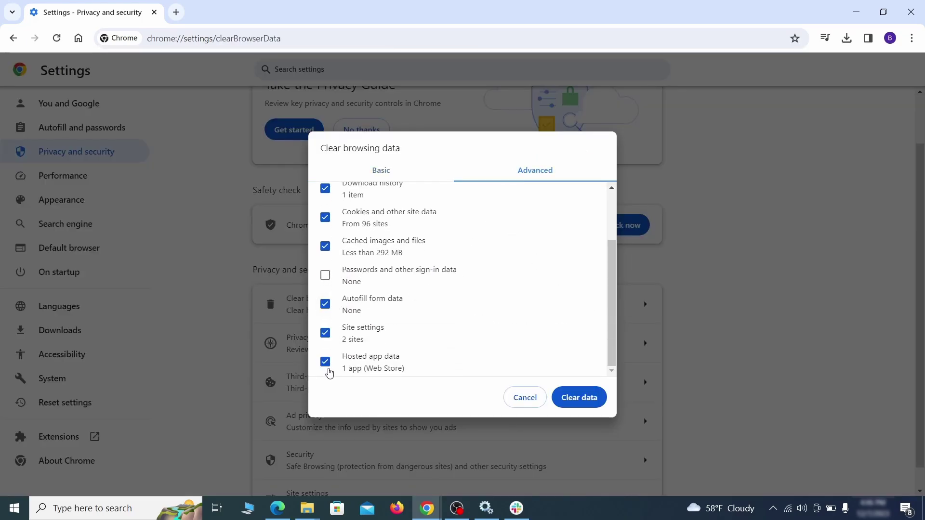
left_click(587, 403)
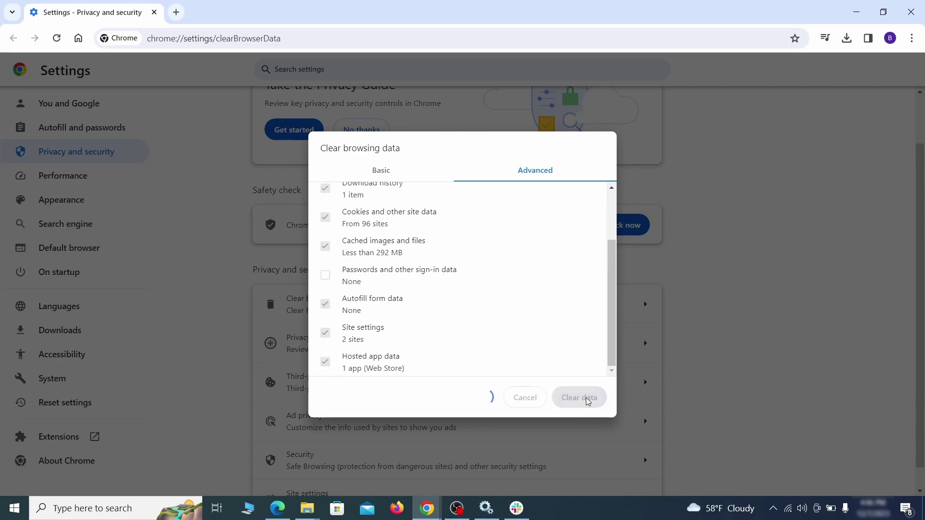
- Remove ExampleRougeURL.com from the sites allowed to send notifications in Site settings
scroll(696, 317, "down", 1)
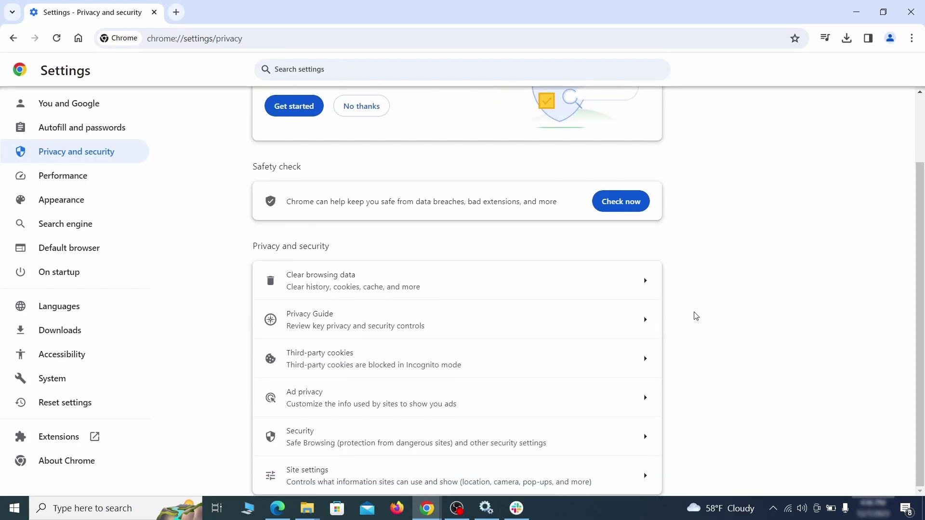
left_click(451, 472)
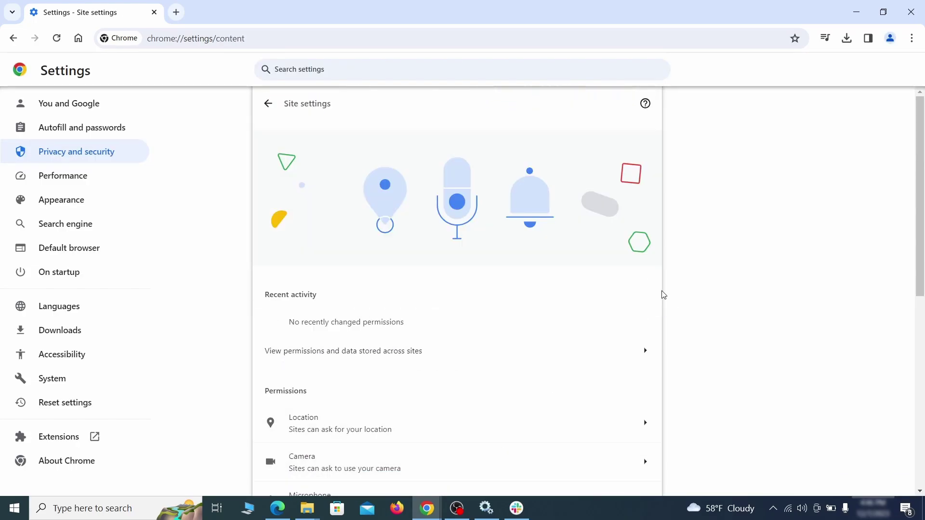
scroll(663, 294, "down", 3)
scroll(674, 280, "down", 1)
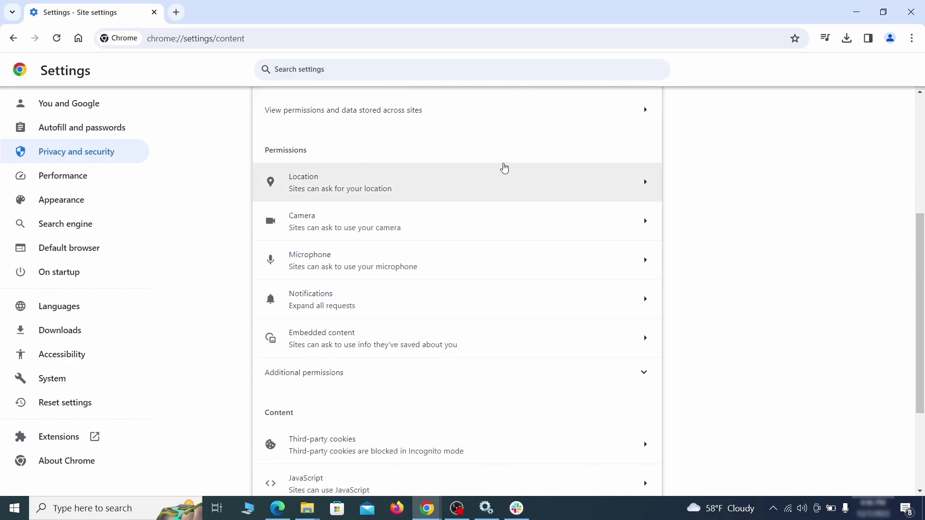
left_click(465, 192)
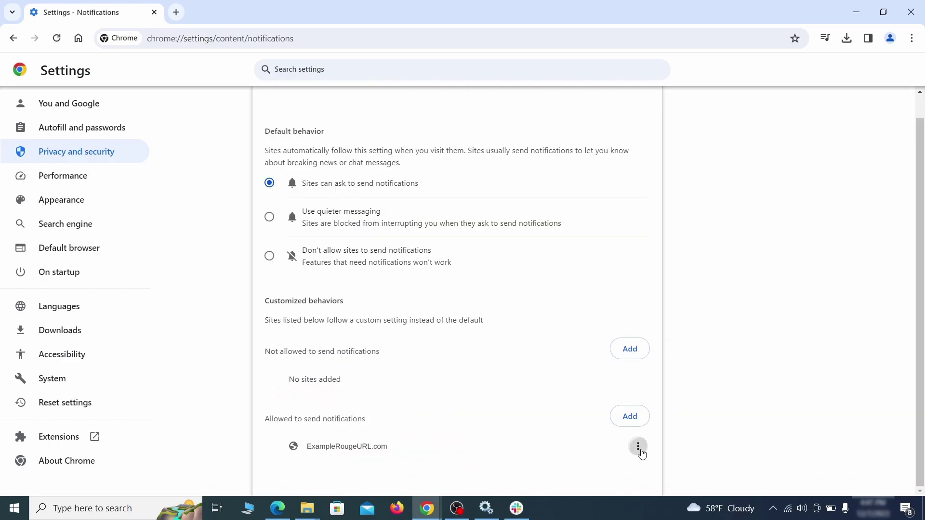
left_click(638, 447)
left_click(608, 442)
- Delete ExampleRougeURL.com's exception from the third-party cookies settings
key("alt+Left")
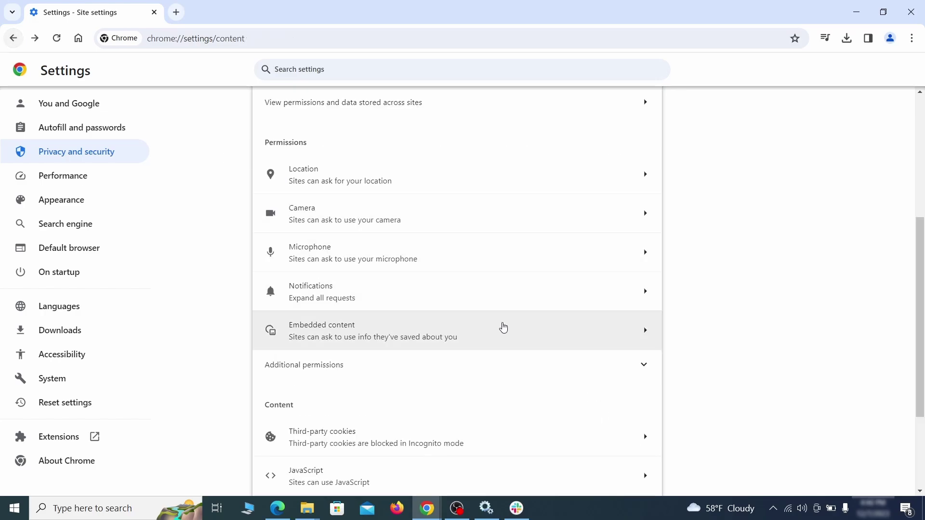
scroll(503, 328, "down", 2)
left_click(497, 326)
scroll(509, 358, "down", 5)
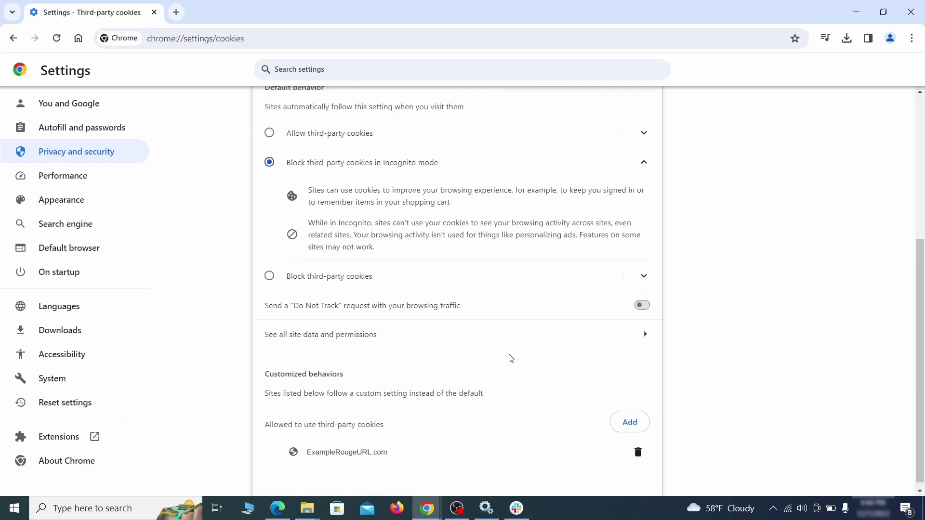
left_click(639, 453)
key("alt+Left")
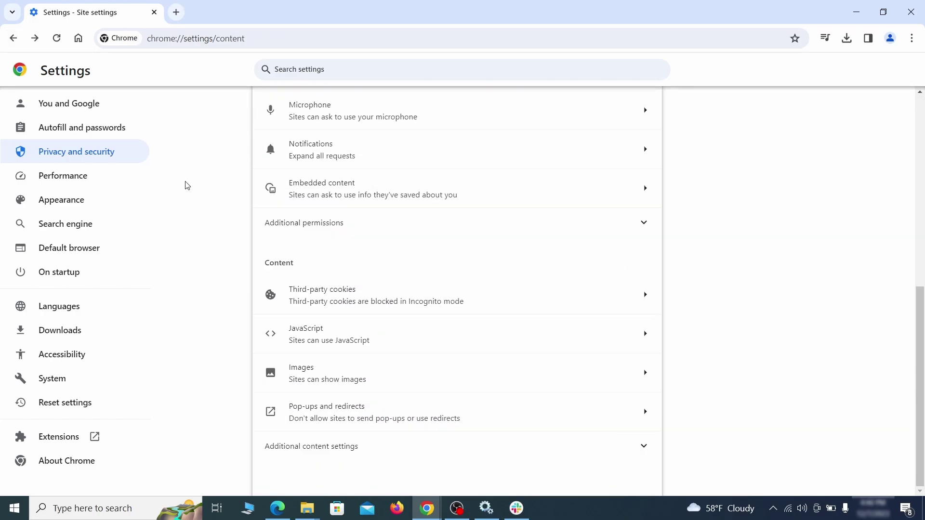
- Erase the ExampleRougeURL.com home page address in Chrome's Appearance settings
left_click(126, 202)
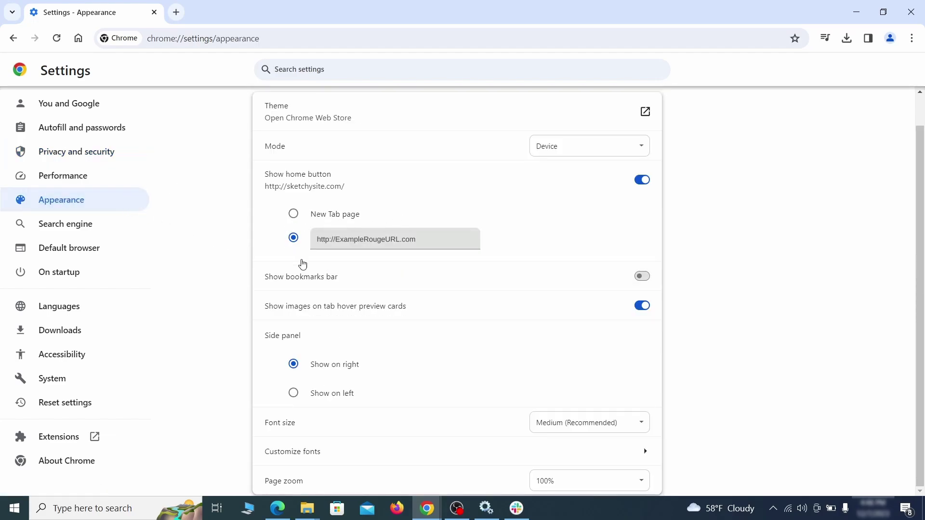
triple_click(319, 242)
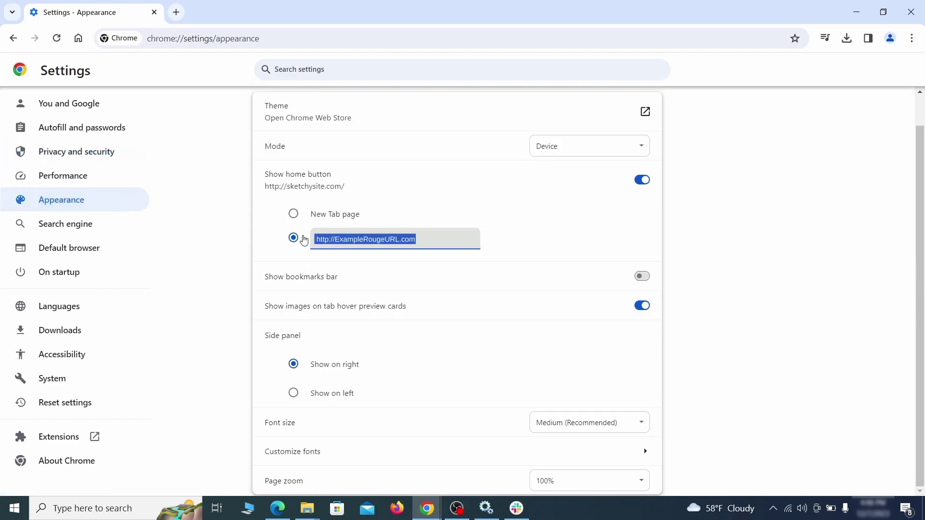
key("BackSpace")
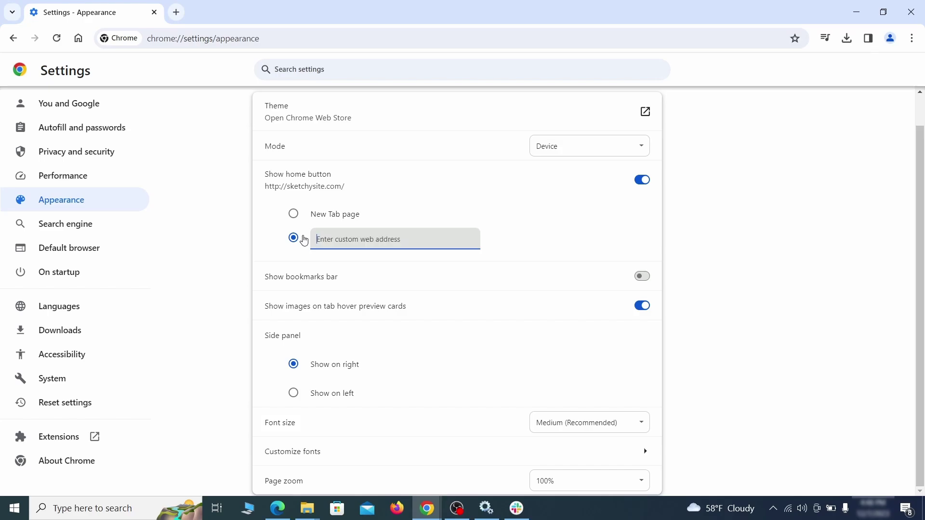
- Make Google the address bar search engine
left_click(98, 226)
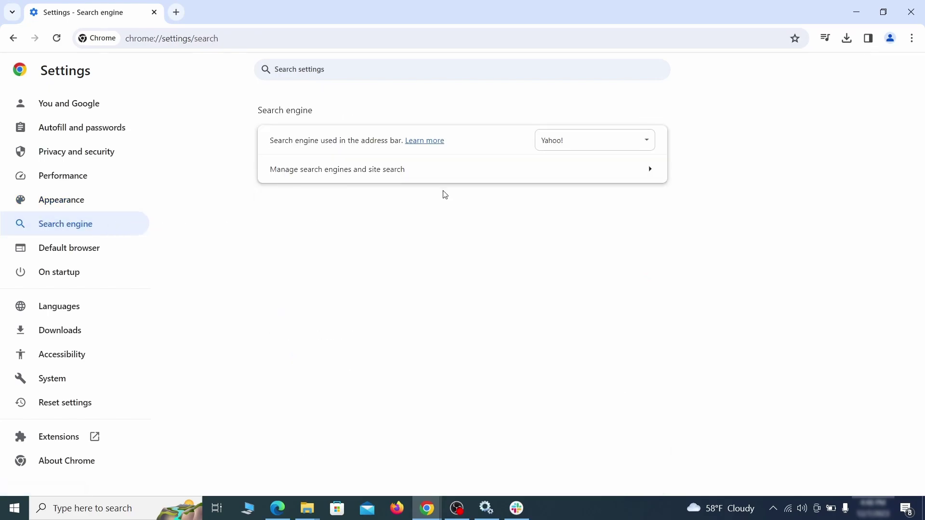
left_click(616, 145)
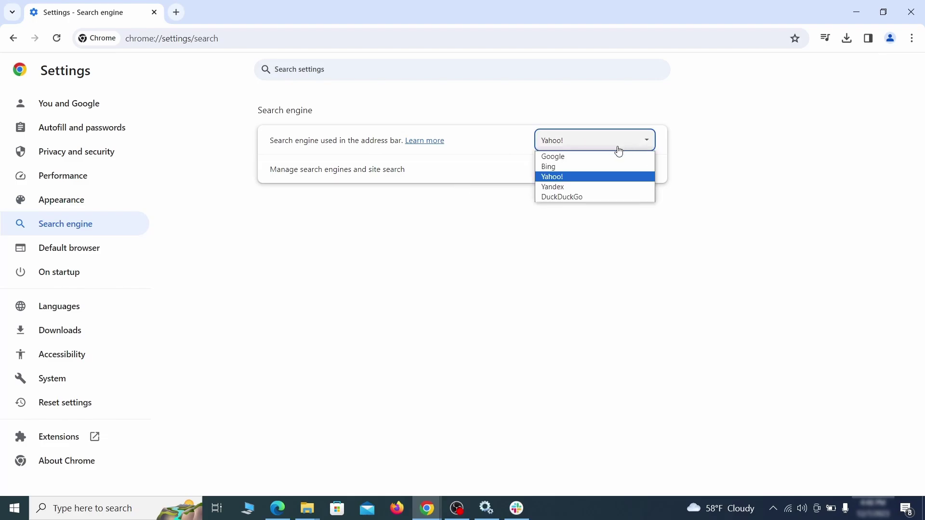
left_click(615, 154)
- Delete the ExampleRougeURL.com site search shortcut from the managed search engines
left_click(595, 180)
scroll(596, 247, "down", 7)
left_click(640, 296)
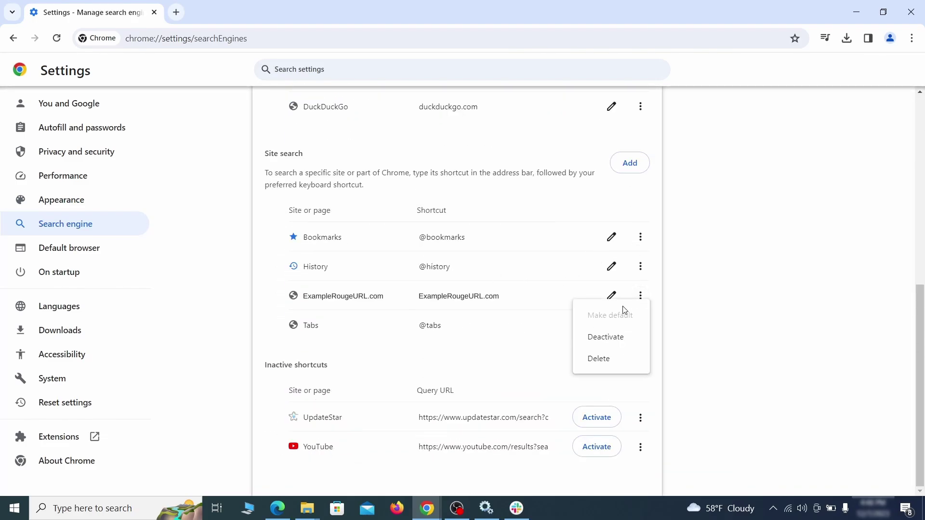
left_click(600, 361)
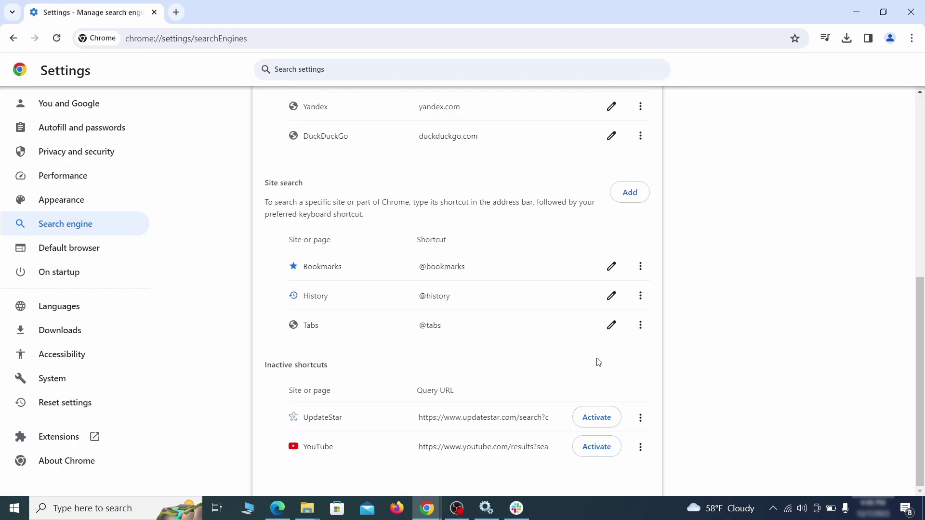
- In Chrome's On startup settings, bring up the options to remove the ExampleRougeURL.com startup page
left_click(72, 271)
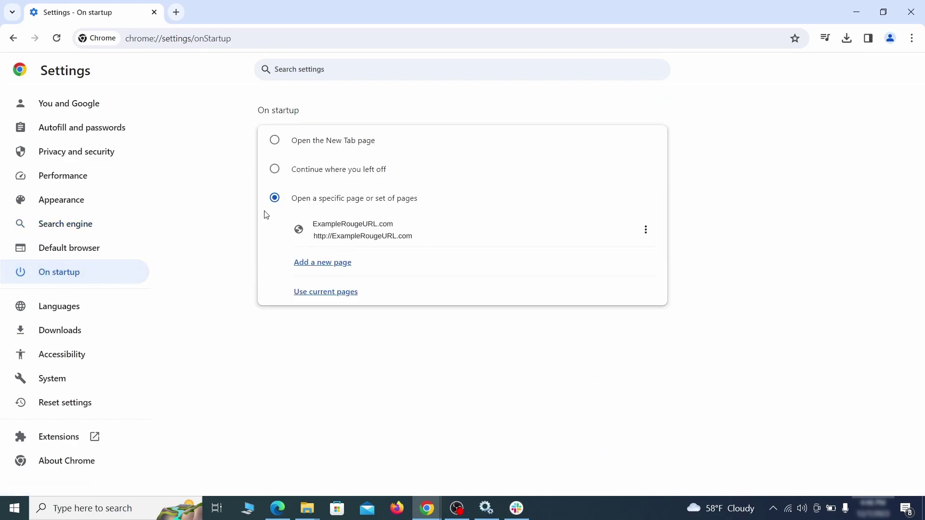
left_click(645, 230)
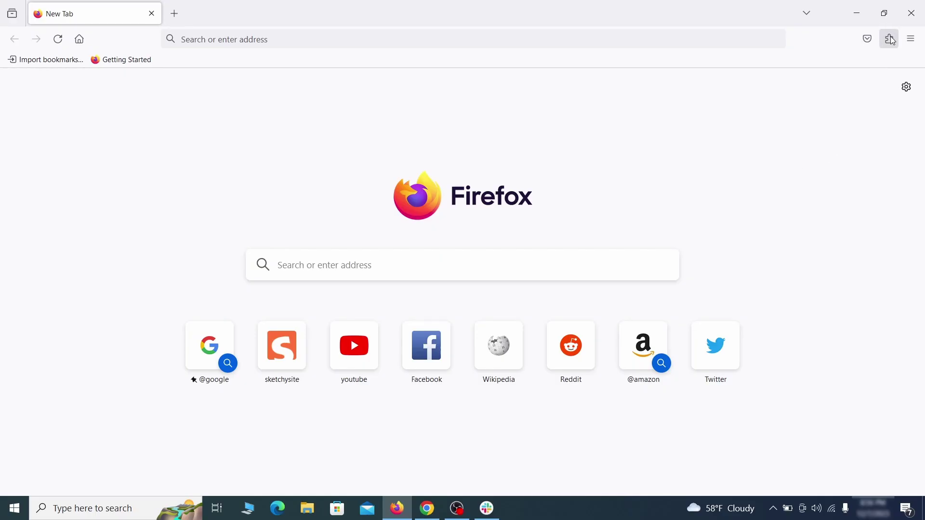
- Disable Contenu+ in Firefox's add-ons manager and confirm its removal
left_click(890, 39)
left_click(778, 159)
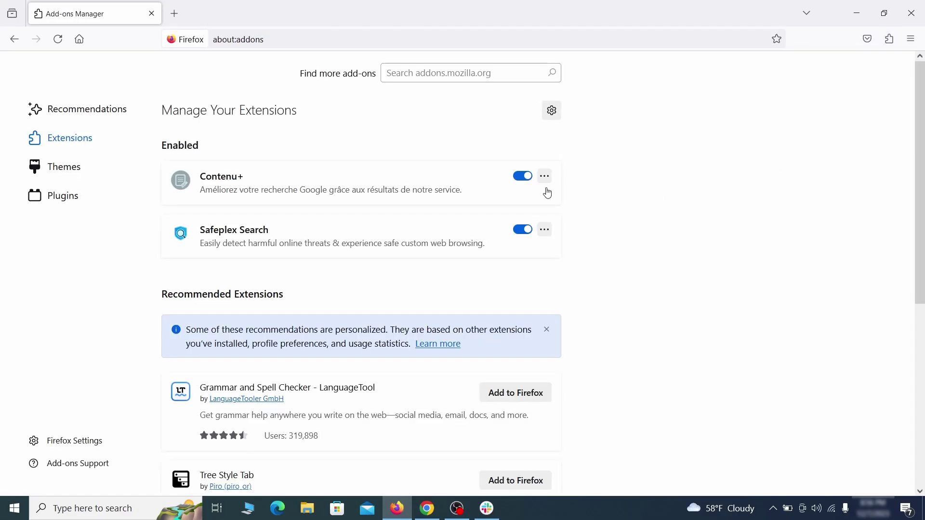
left_click(522, 175)
left_click(545, 176)
left_click(584, 195)
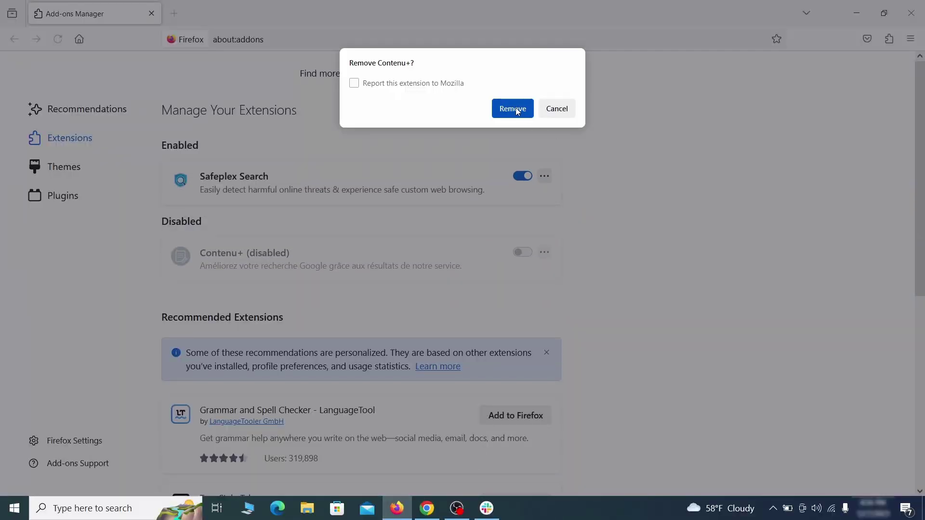
left_click(512, 108)
left_click(910, 38)
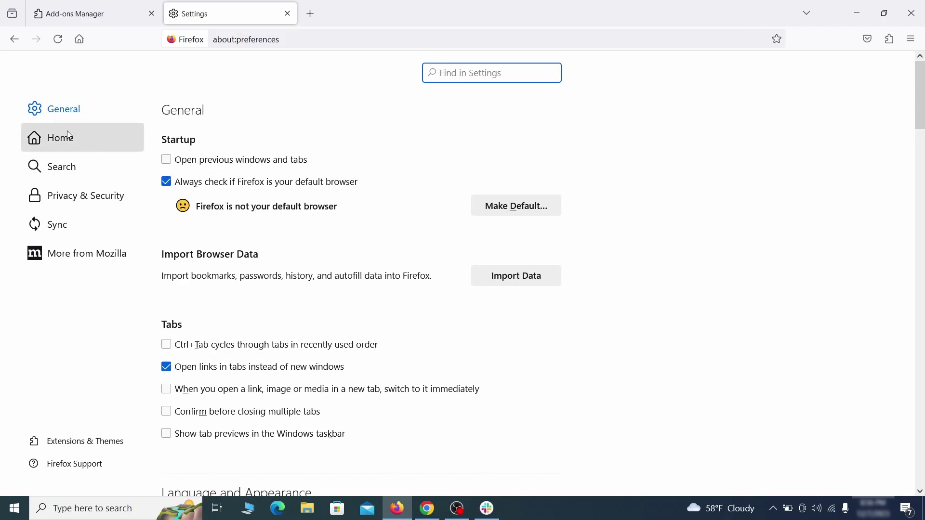
- Erase the ExampleRougeURL.com custom homepage address in Firefox's Home settings
left_click(70, 138)
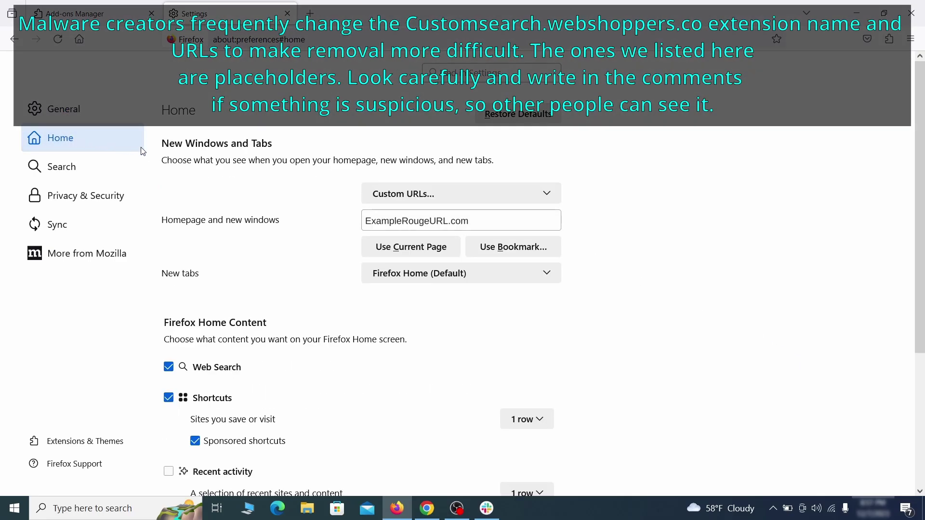
triple_click(466, 221)
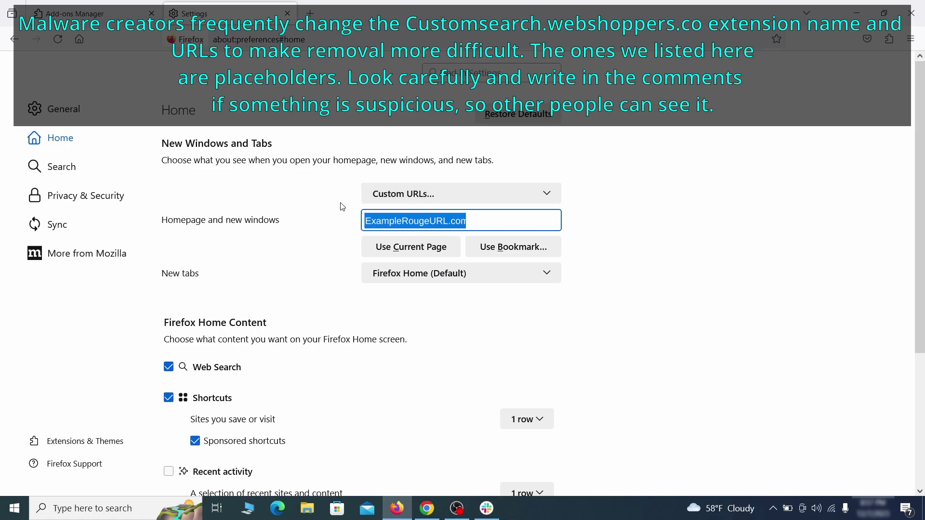
key("BackSpace")
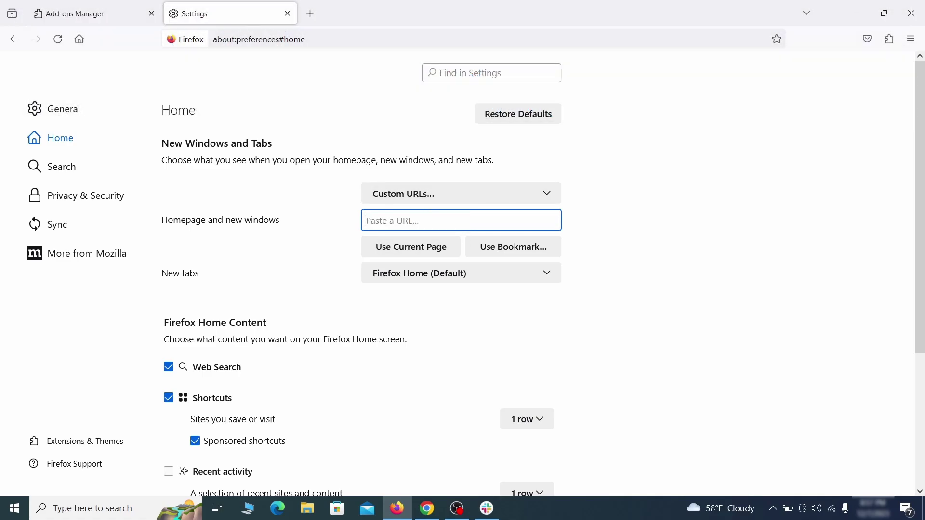
- Set Google as Firefox's default search engine
left_click(66, 167)
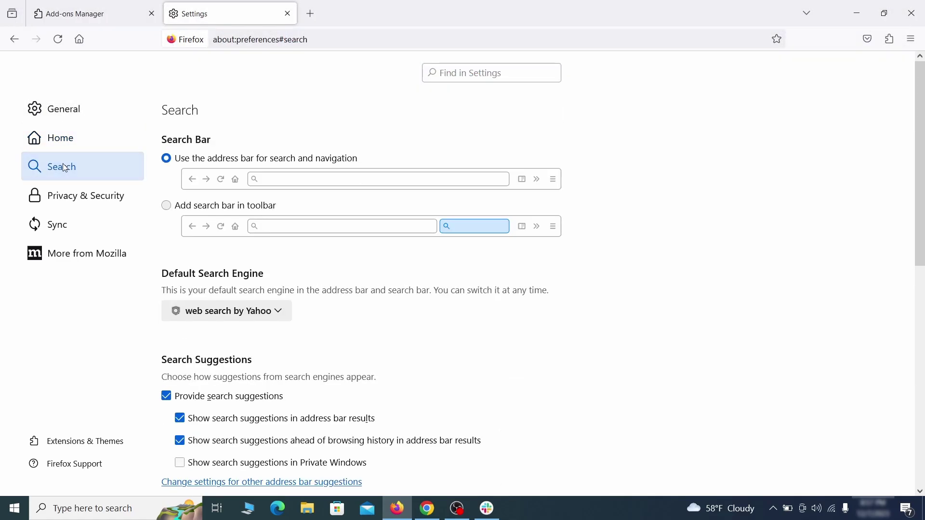
scroll(312, 256, "down", 2)
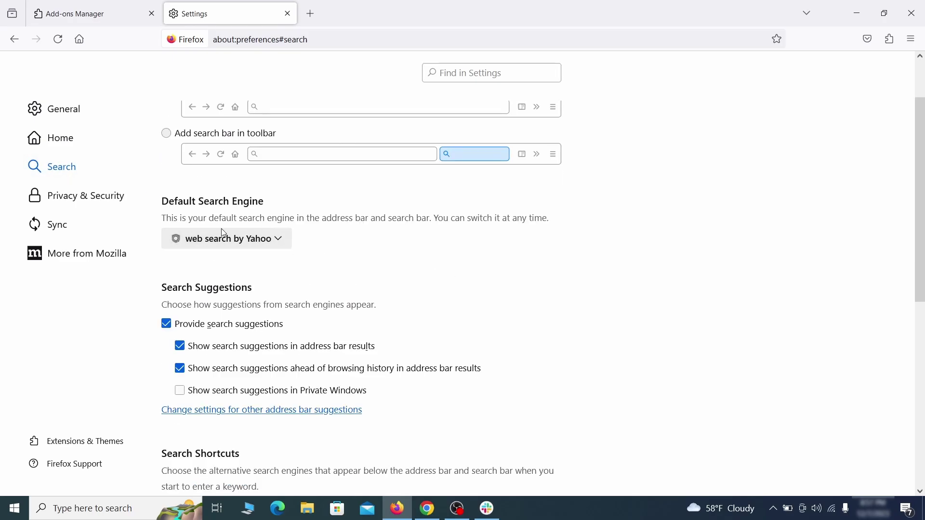
left_click(276, 243)
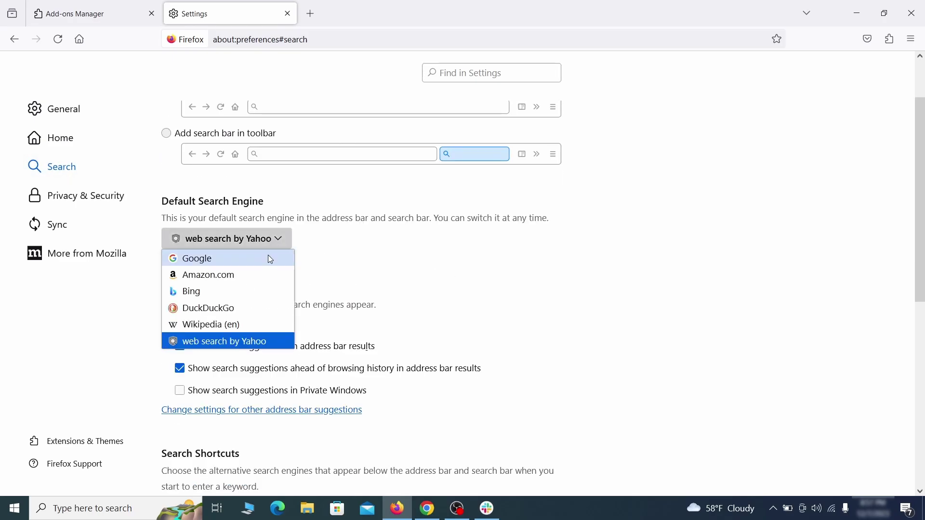
left_click(268, 256)
- Remove the web search by Yahoo entry from the search shortcuts
scroll(453, 269, "down", 4)
scroll(505, 243, "down", 1)
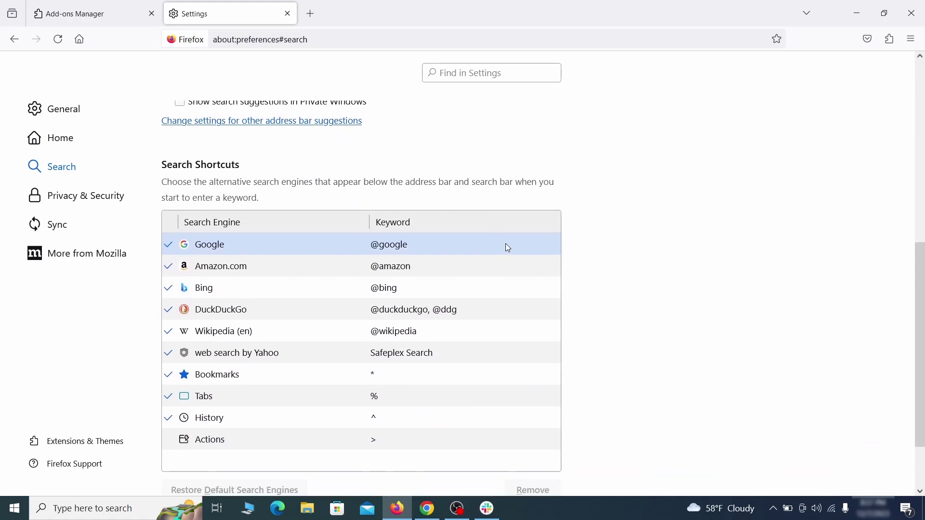
scroll(506, 243, "down", 2)
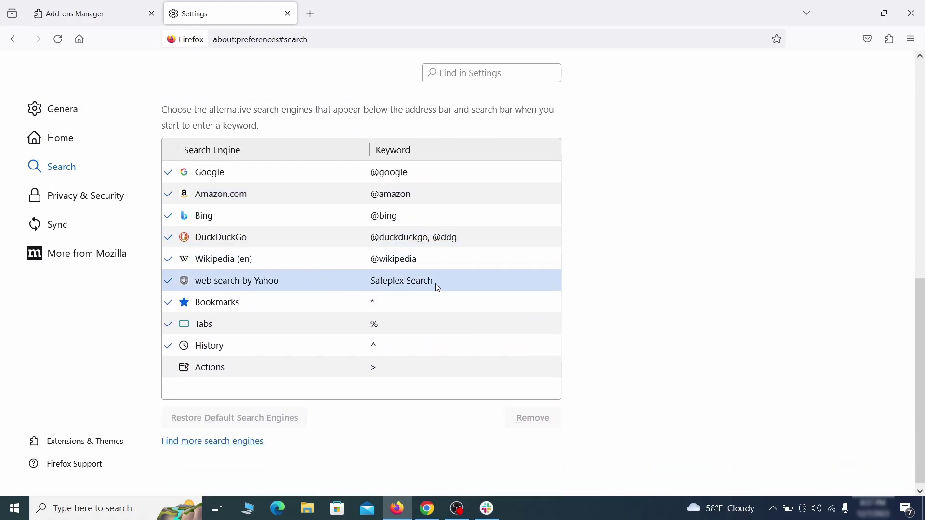
left_click(461, 287)
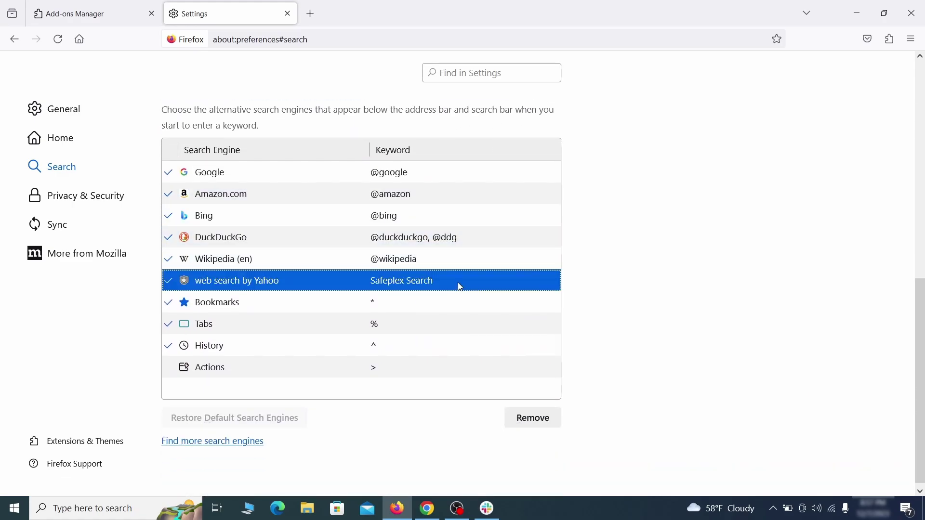
left_click(553, 428)
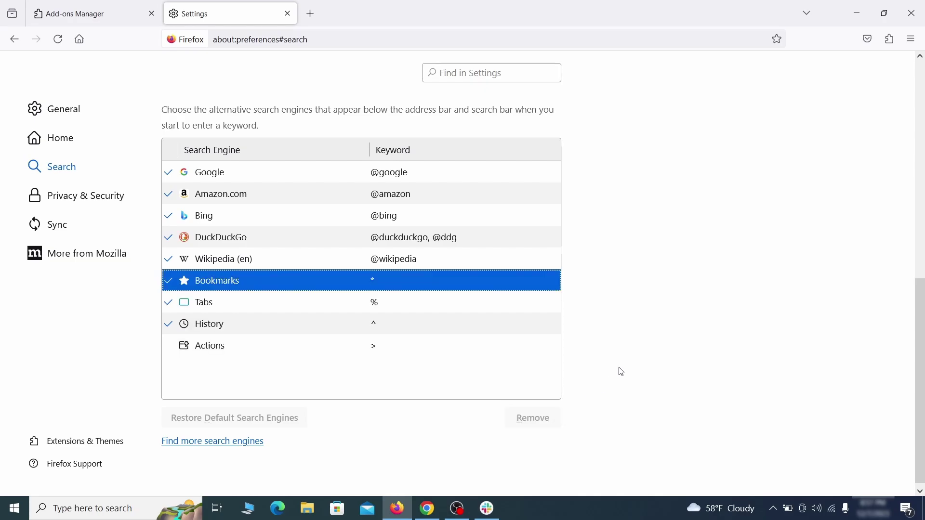
scroll(438, 301, "up", 3)
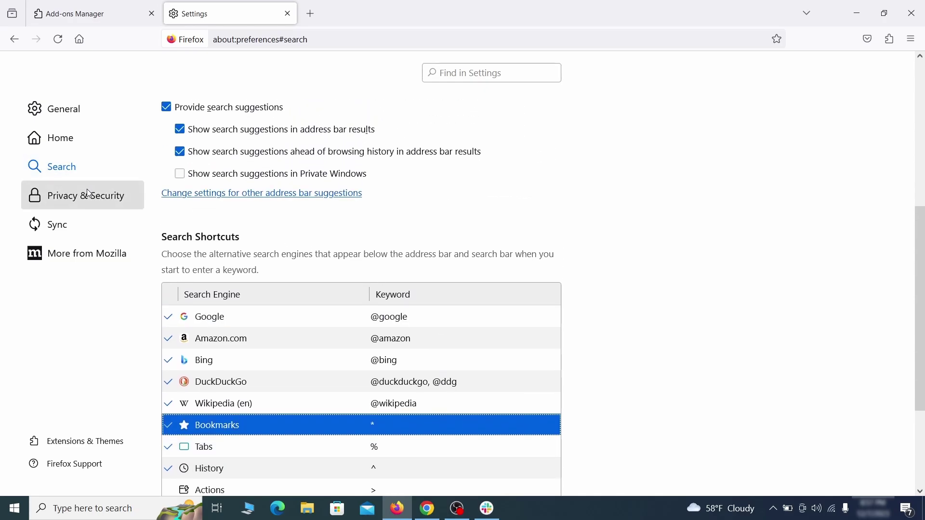
- Clear all of Firefox's cookies, site data and cached web content
left_click(89, 193)
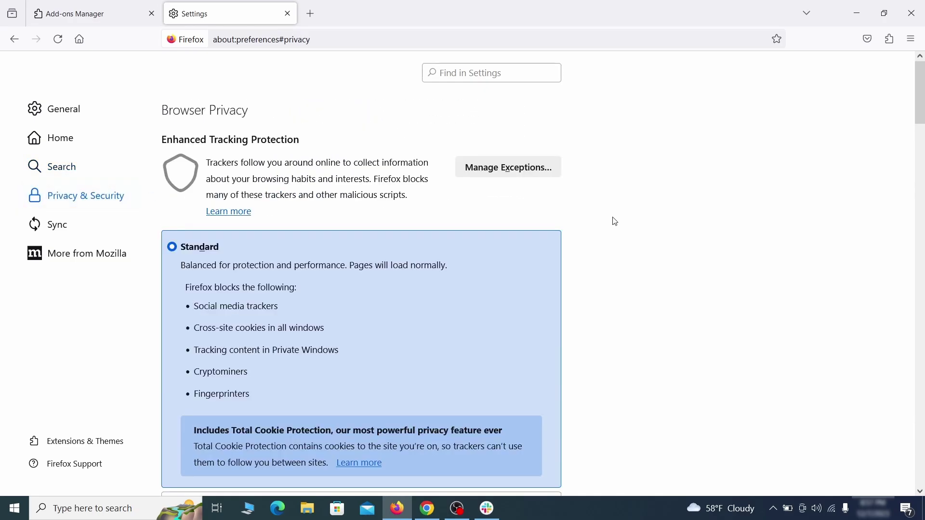
scroll(615, 222, "down", 6)
left_click(528, 309)
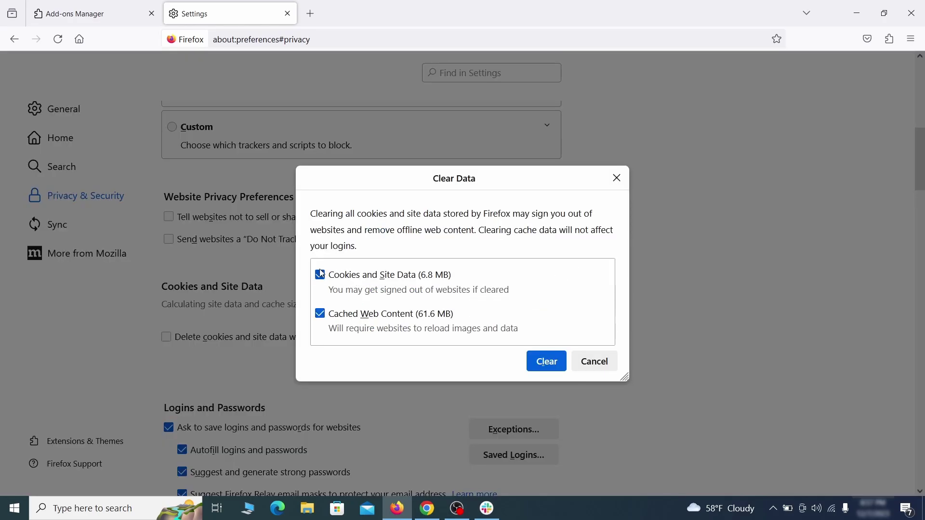
left_click(554, 362)
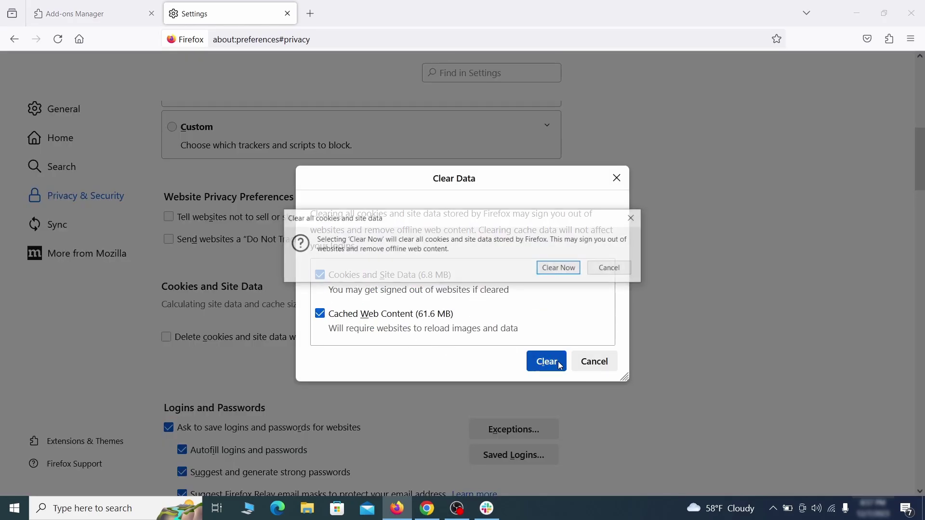
left_click(564, 269)
- Show the list of sites with notification permissions
scroll(617, 289, "down", 4)
scroll(629, 296, "down", 10)
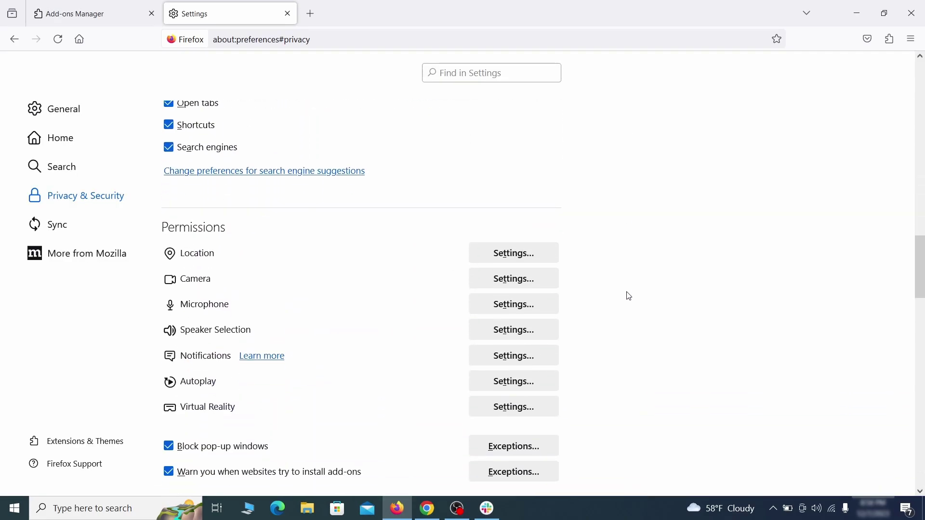
left_click(534, 339)
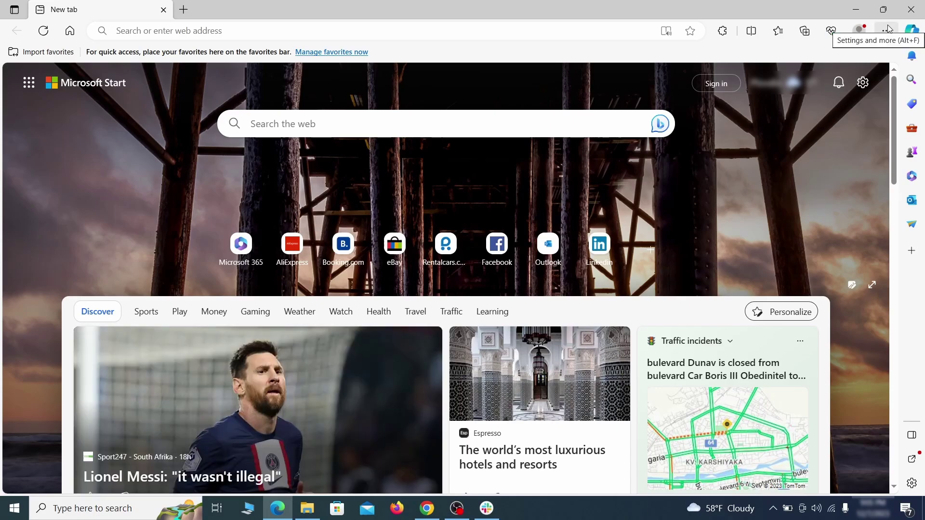
- Switch off Quidco Cashback Reminder in Edge's extension manager and remove it, leaving Google Docs Offline
left_click(887, 30)
left_click(794, 212)
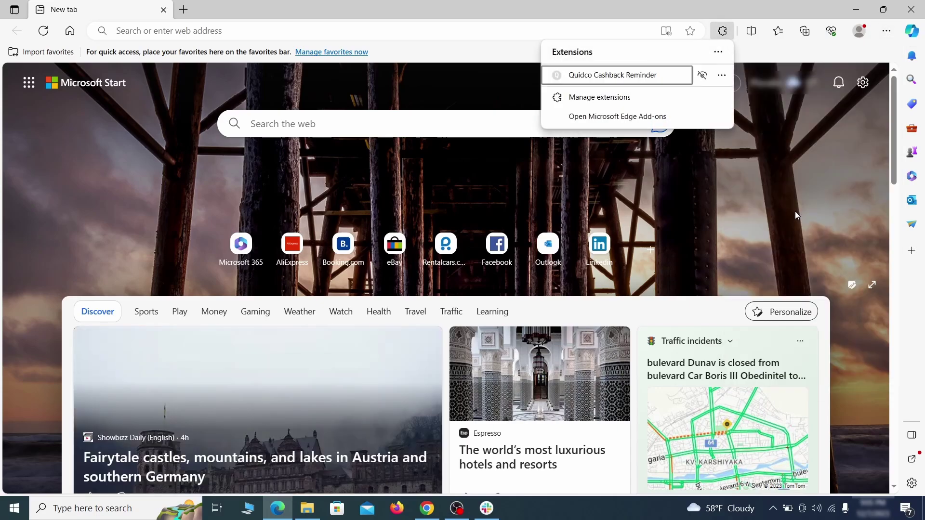
left_click(599, 98)
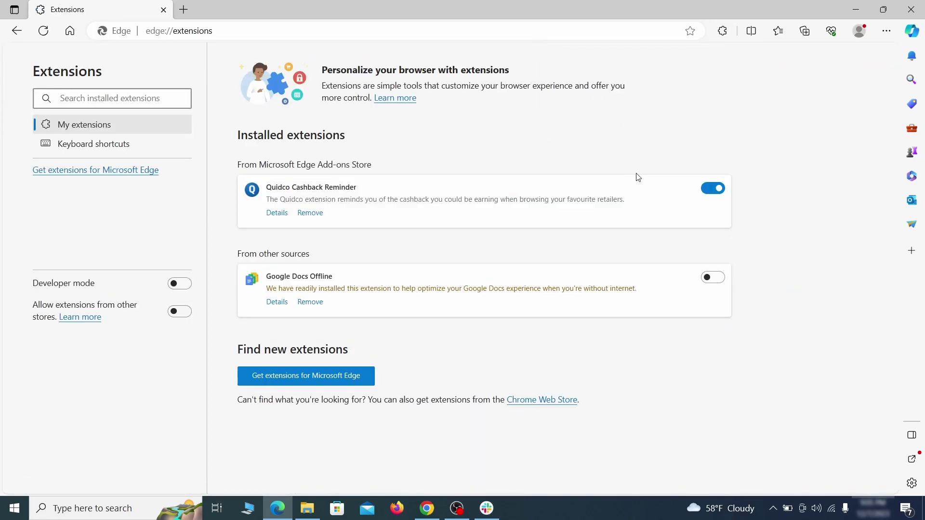
left_click(715, 192)
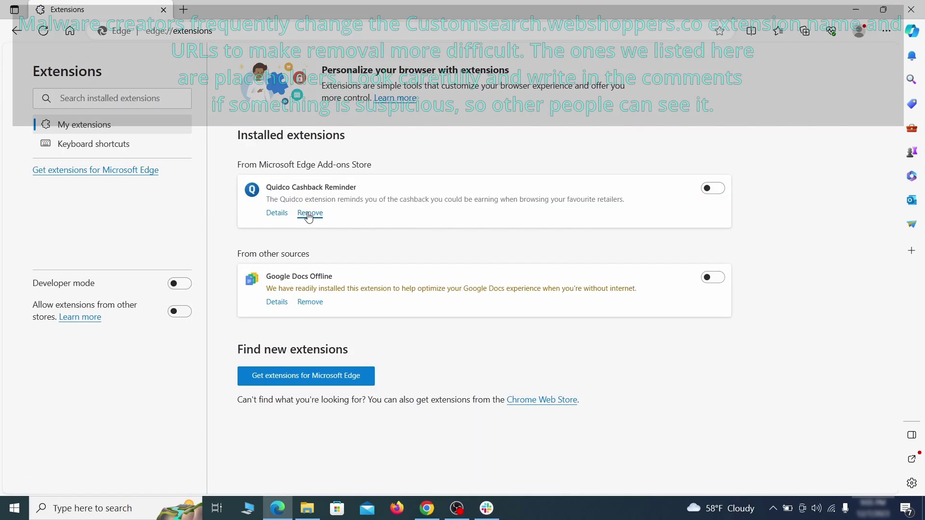
left_click(309, 214)
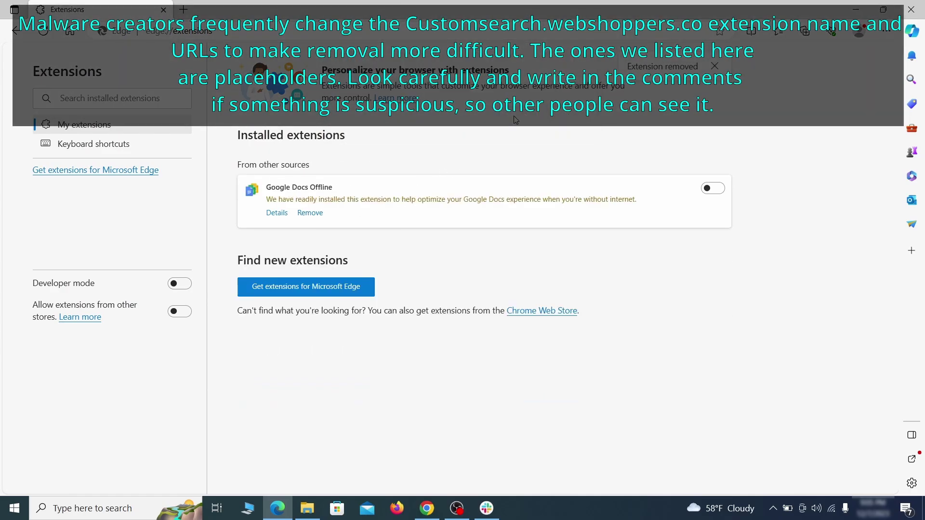
key("ctrl+t")
- Clear Edge's browsing data from the Privacy, search, and services settings
left_click(886, 34)
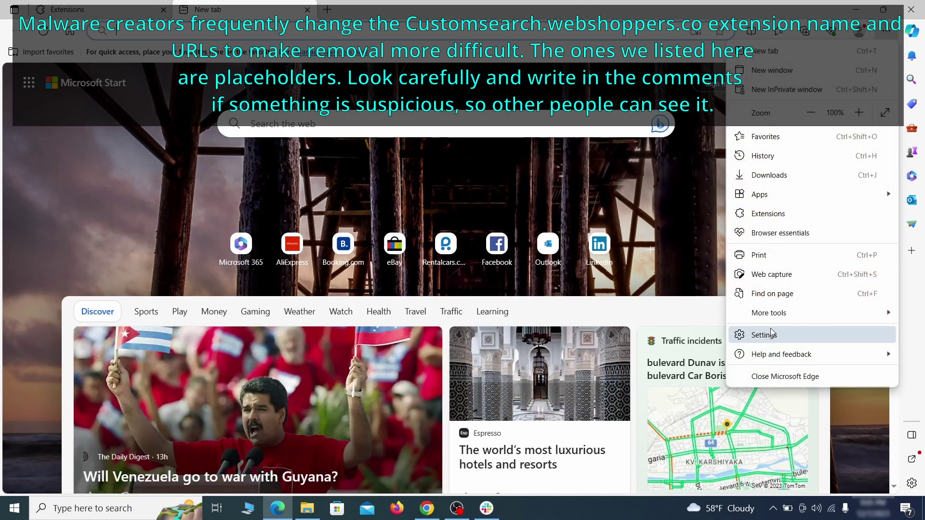
left_click(761, 332)
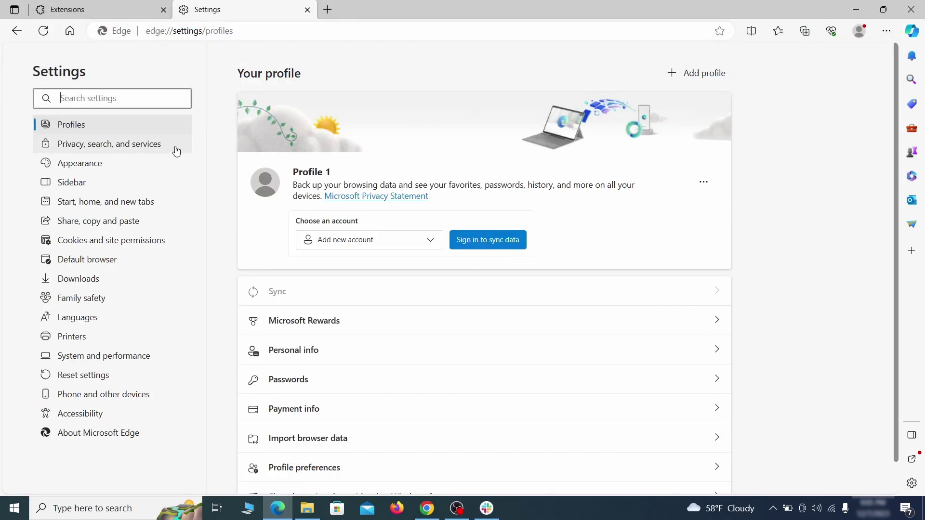
left_click(155, 147)
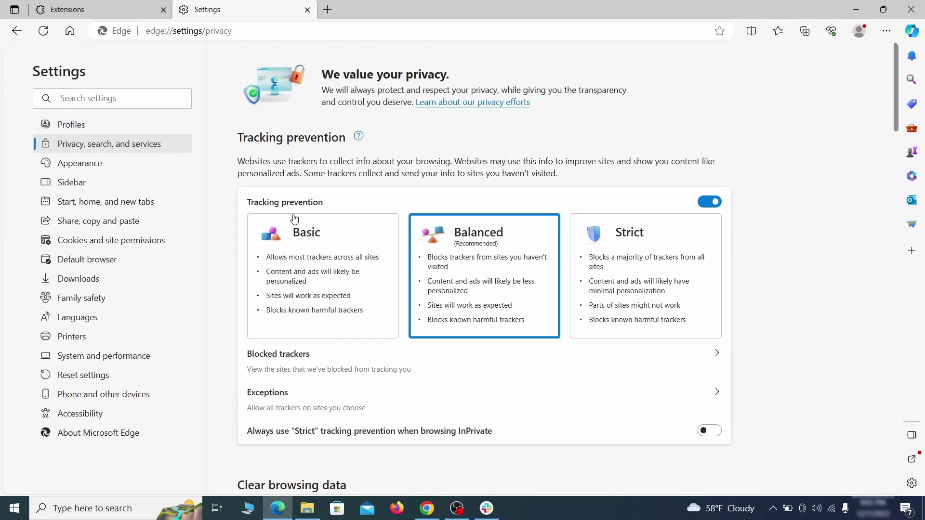
scroll(502, 296, "down", 4)
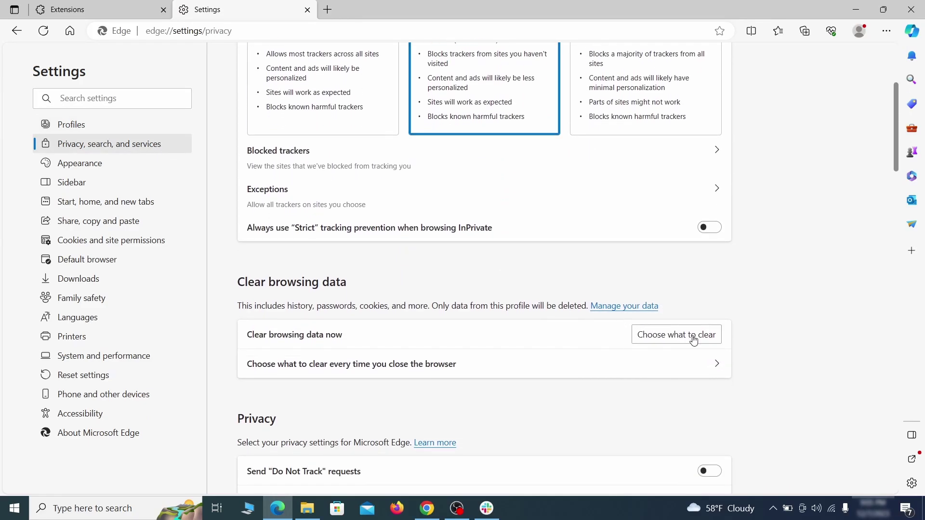
left_click(693, 337)
scroll(370, 235, "down", 5)
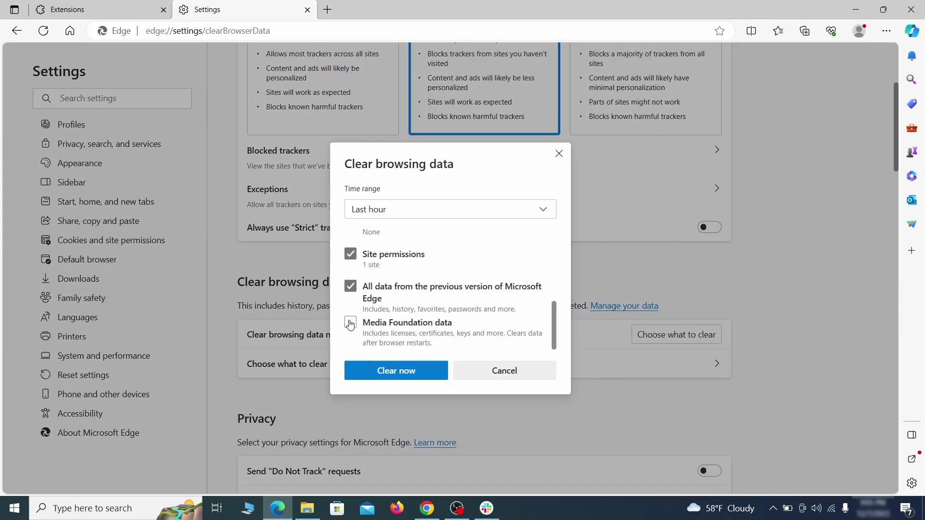
left_click(435, 376)
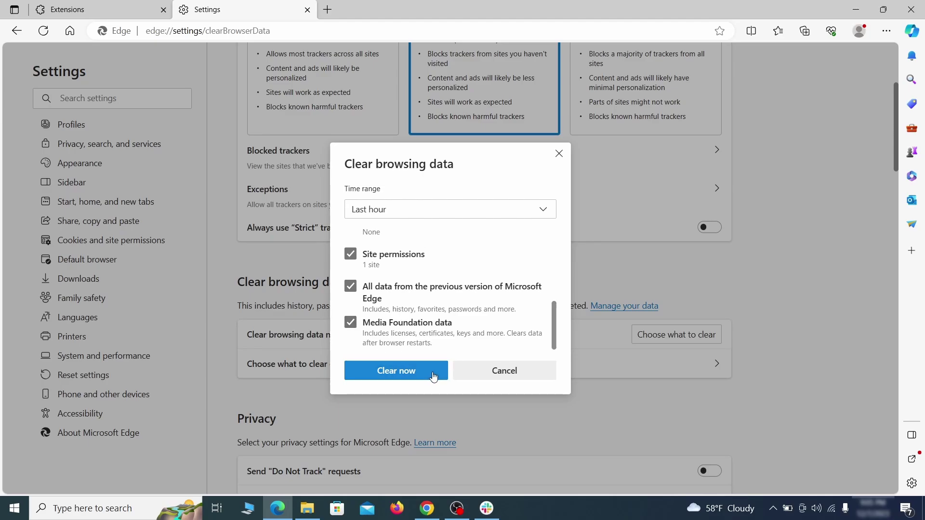
- Make Google the default address-bar search engine and remove the ExampleRougeURL.com entry
scroll(598, 275, "down", 15)
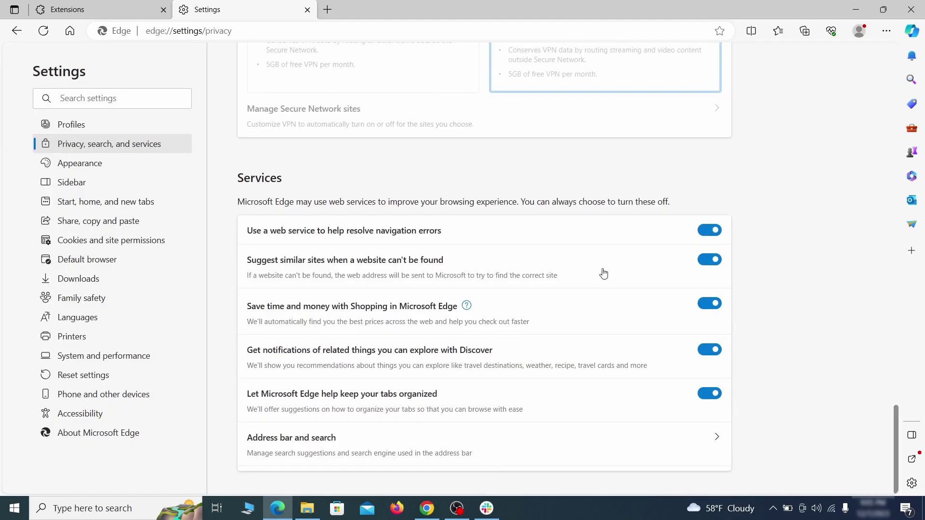
left_click(529, 454)
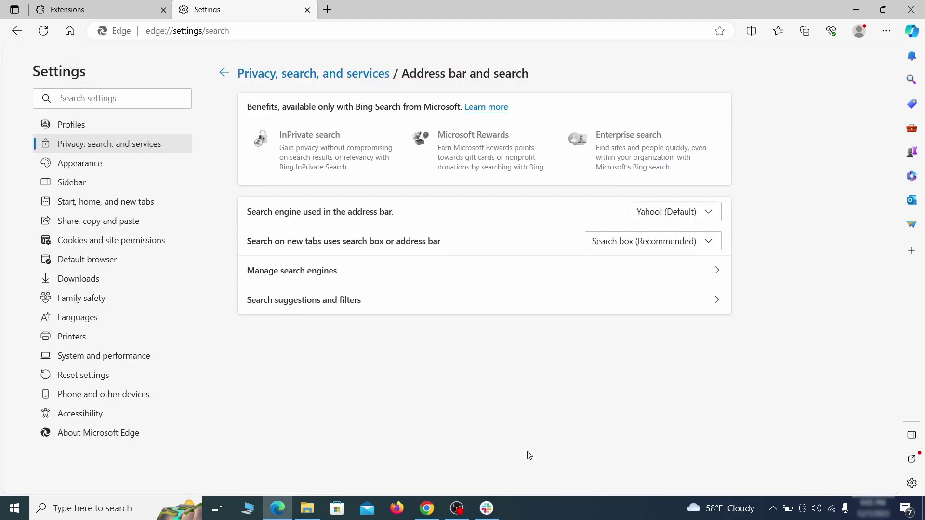
left_click(712, 213)
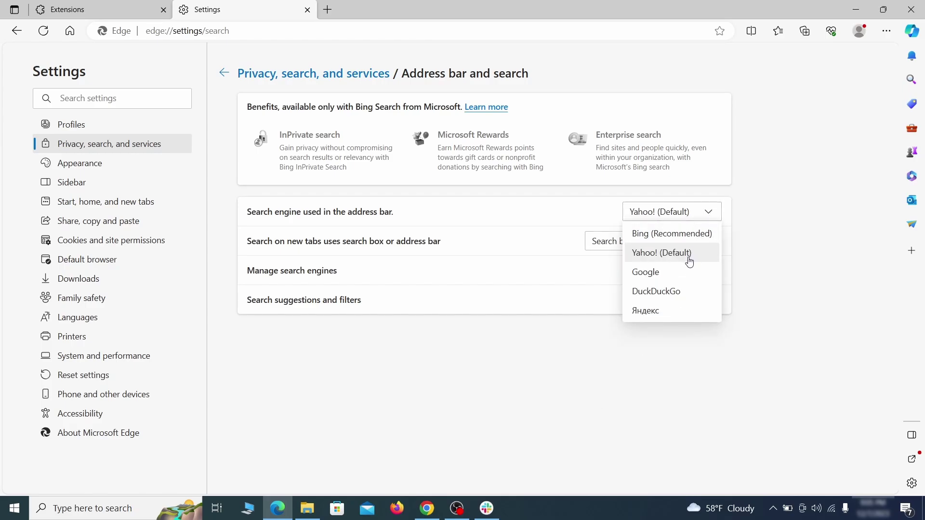
left_click(684, 271)
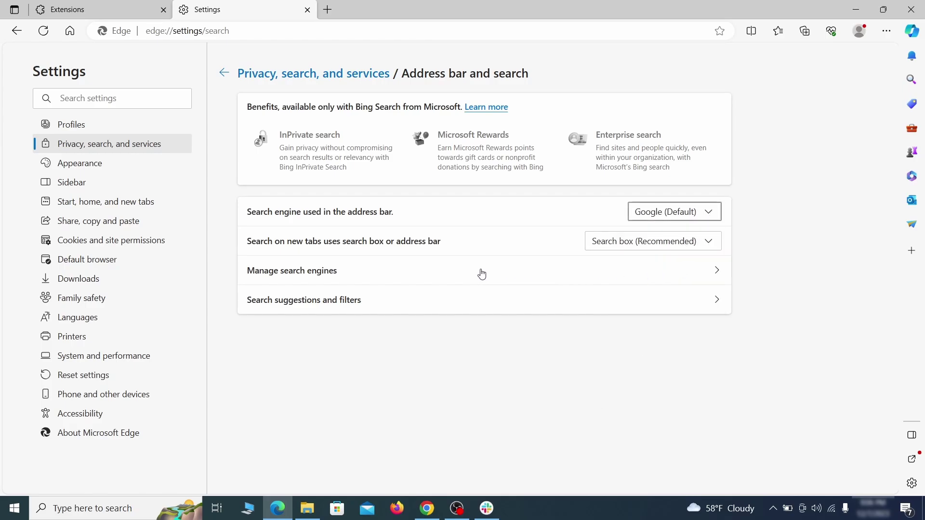
left_click(357, 278)
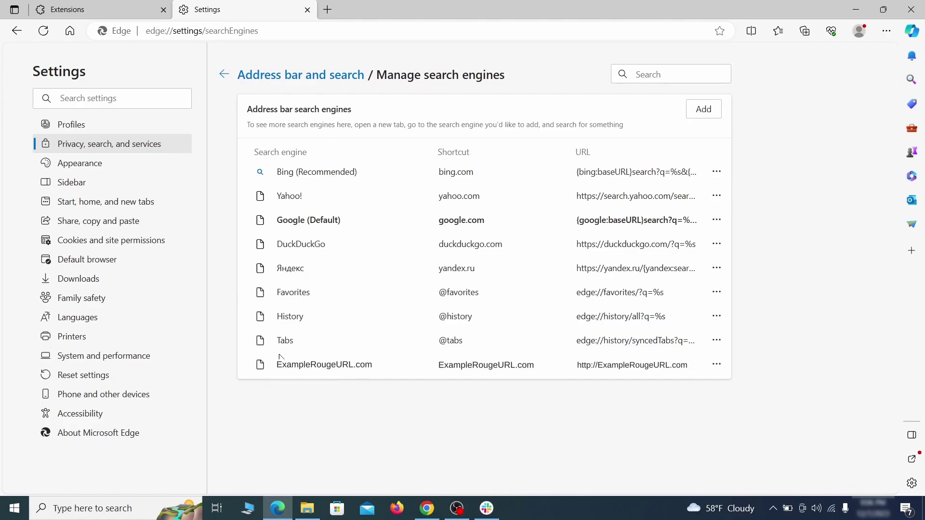
left_click(717, 365)
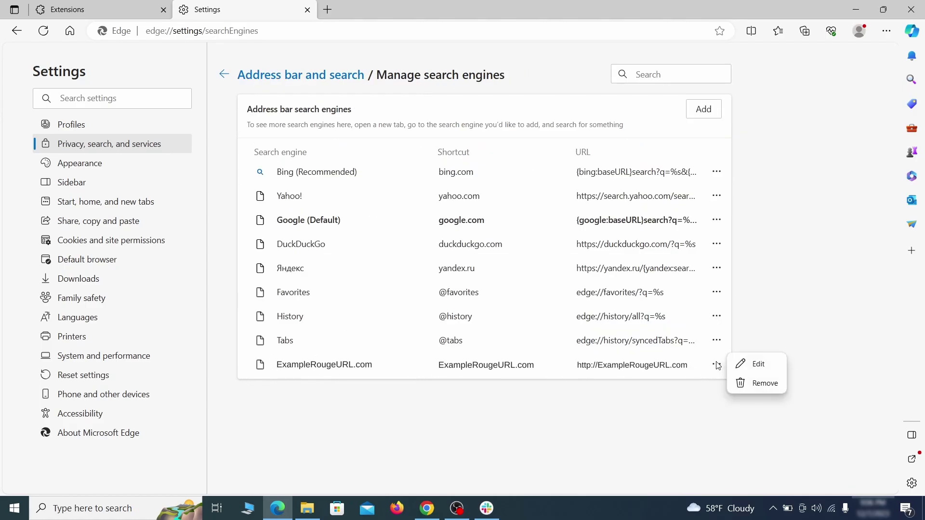
- Remove the ExampleRougeURL.com search engine, then delete ExampleRougeURL.com from Edge's startup pages
left_click(766, 384)
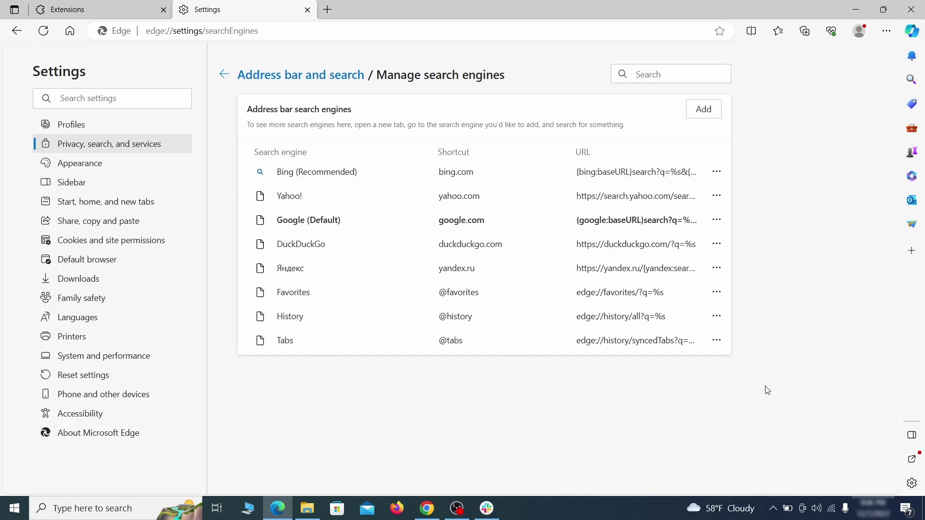
left_click(116, 202)
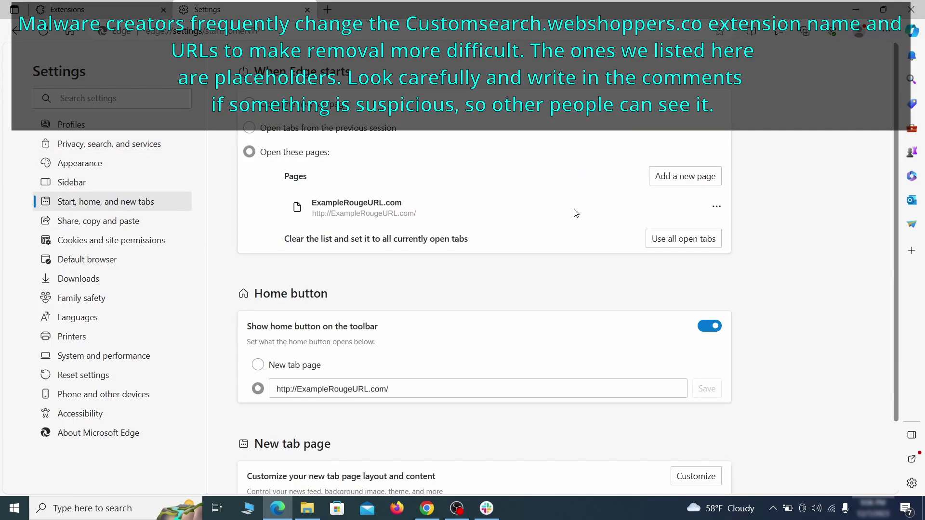
left_click(717, 214)
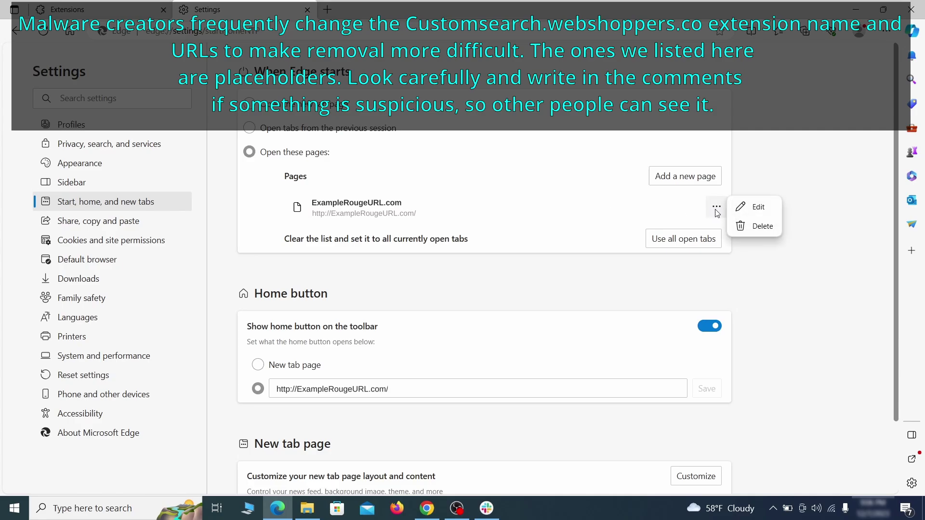
left_click(755, 226)
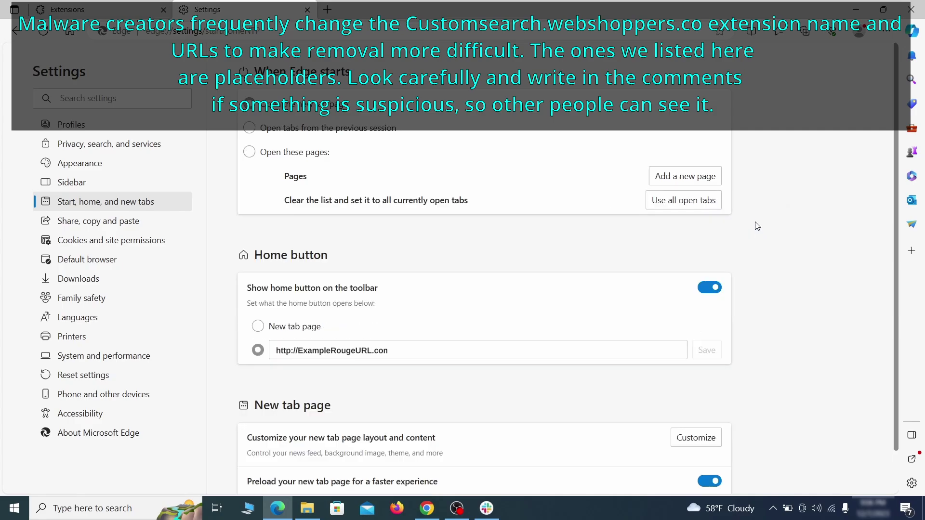
- Clear the rogue home button URL and set the home page to New tab page
left_click(402, 346)
triple_click(401, 346)
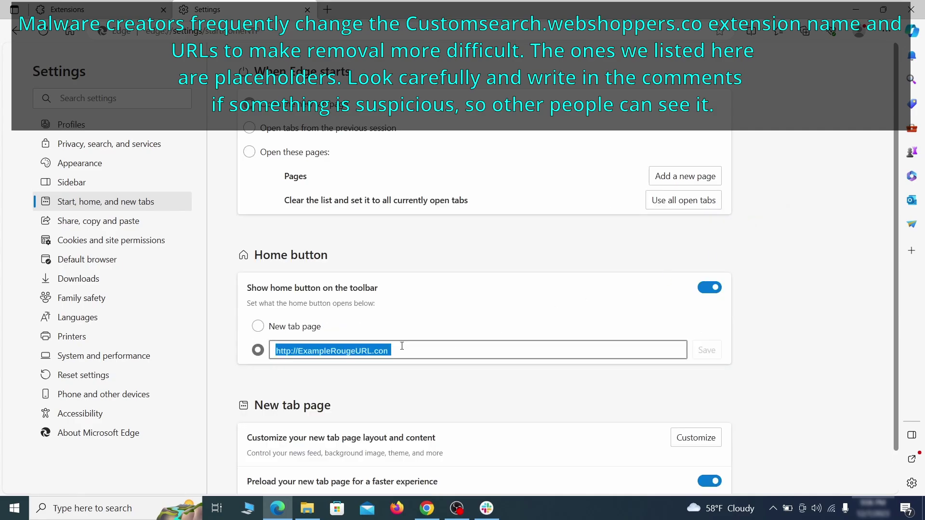
key("BackSpace")
left_click(258, 326)
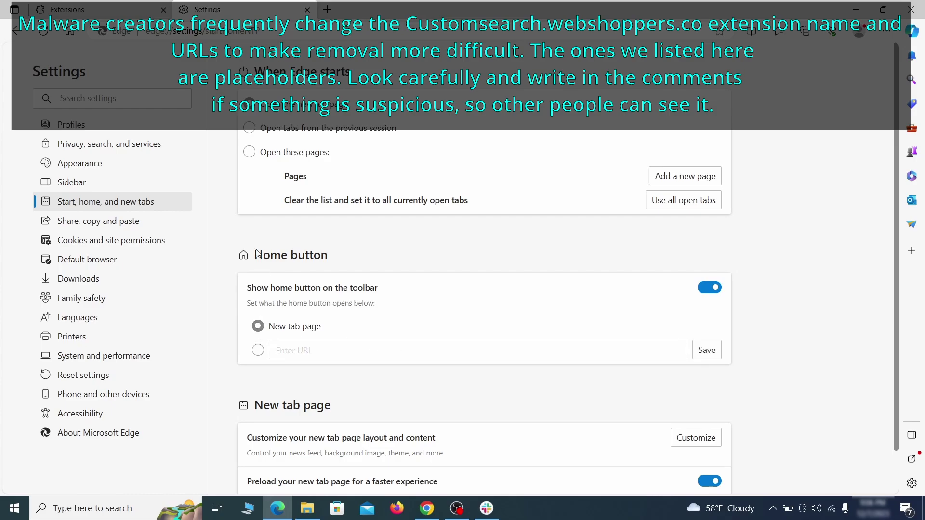
- Go to Cookies and site permissions > Notifications and open ExampleRougeURL.com's allowed-entry options
left_click(163, 240)
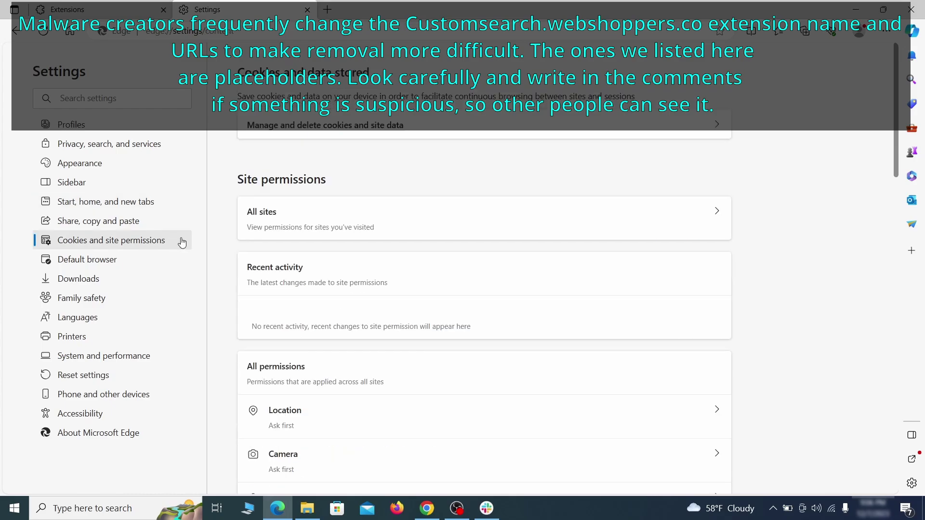
scroll(448, 251, "down", 5)
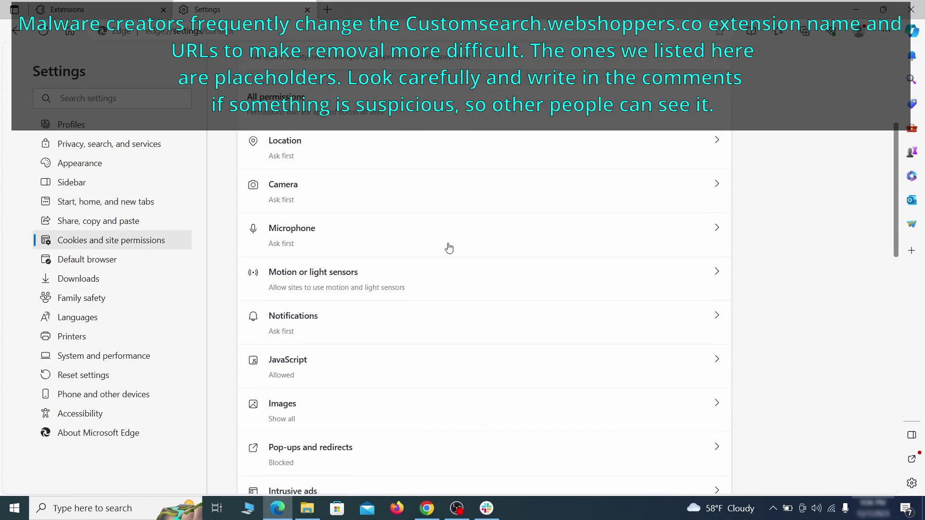
scroll(448, 252, "down", 1)
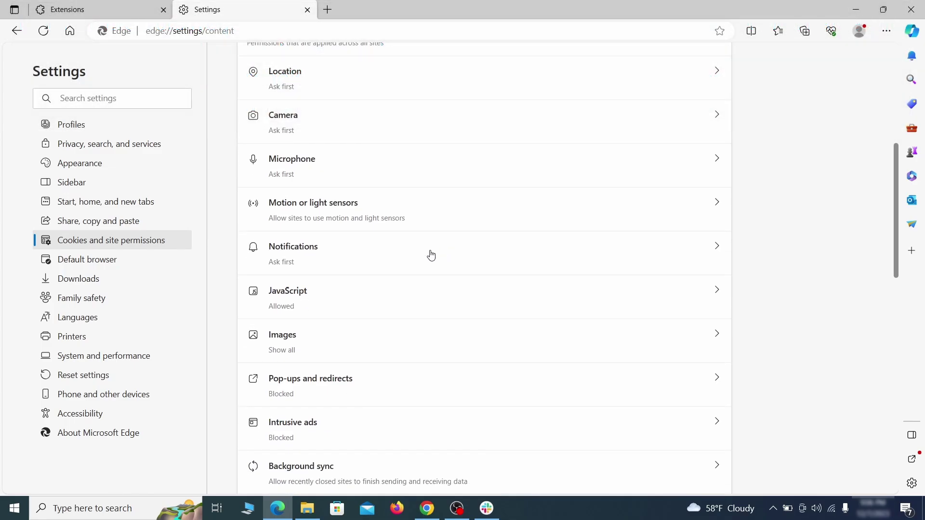
left_click(431, 256)
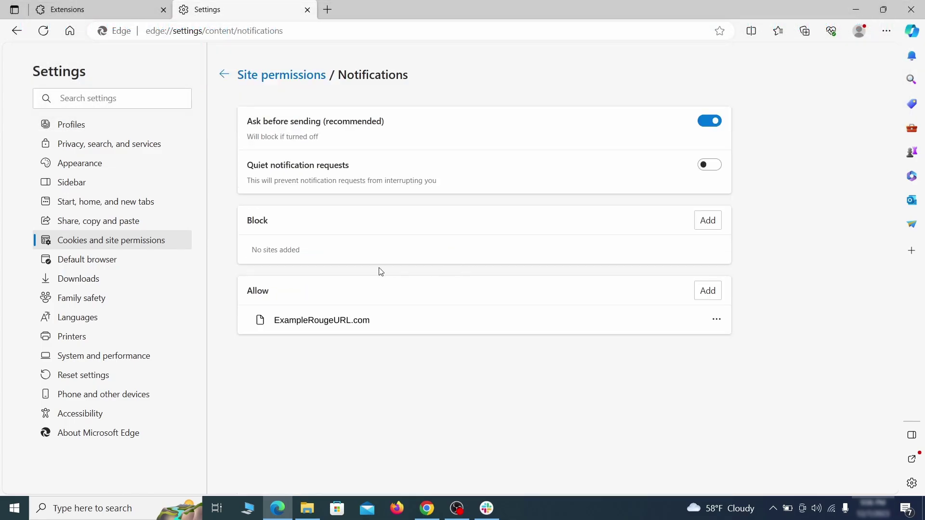
left_click(717, 319)
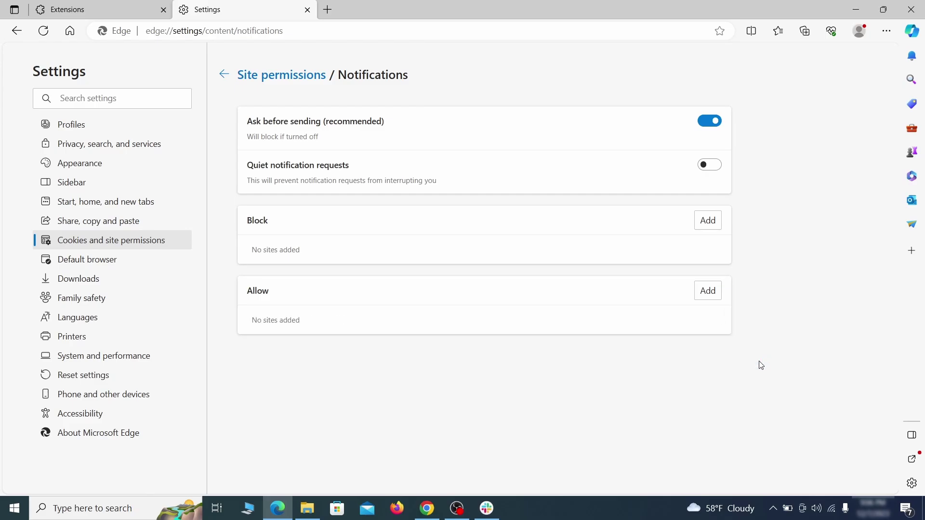